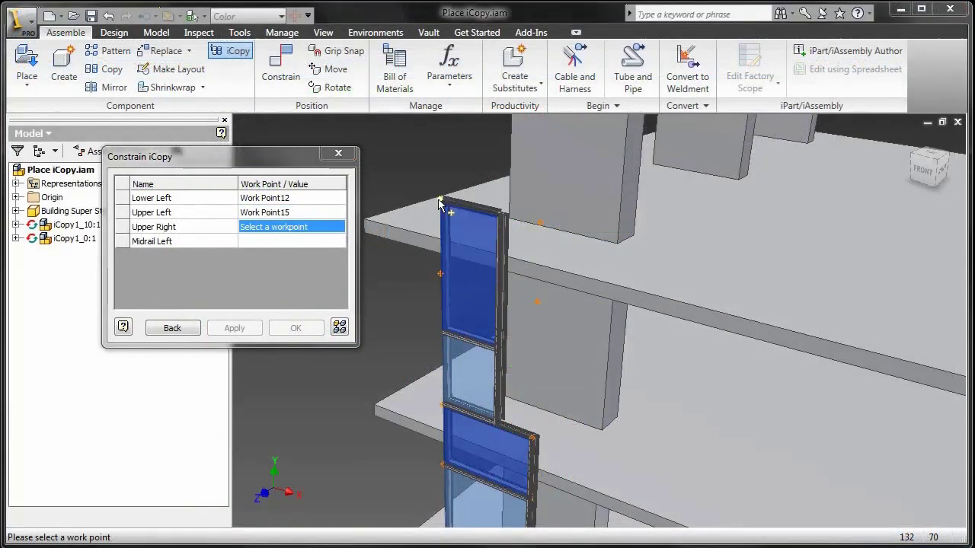
Pick Work Point16 as the upper-right point and place the stretched iCopy glazing panel.
click(539, 224)
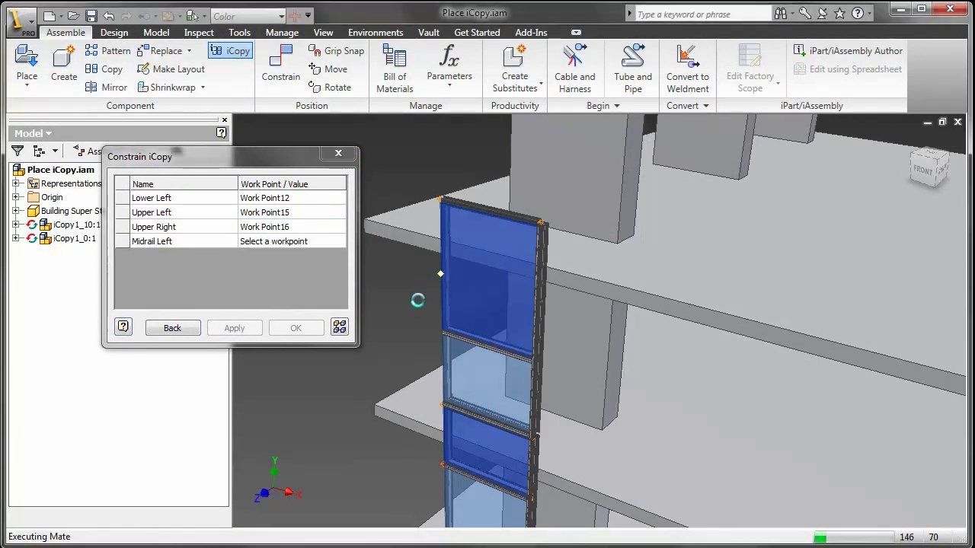
click(315, 323)
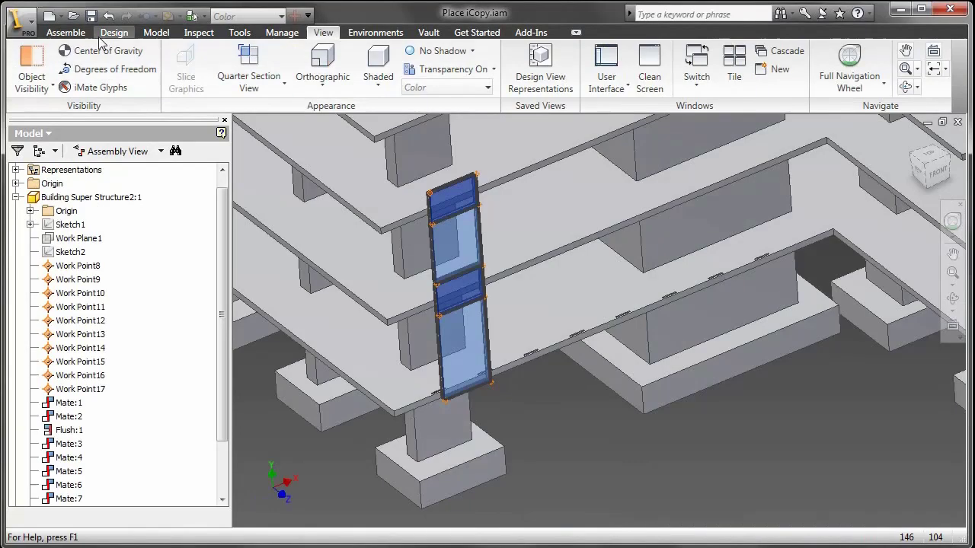
Pattern the lower glazing panel along Rectangular Pattern2.
click(65, 32)
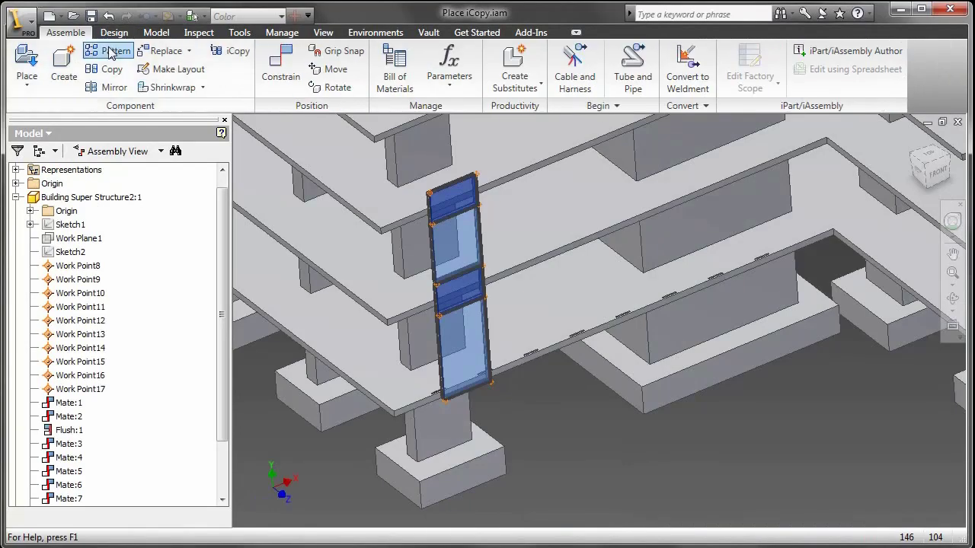
click(110, 50)
click(456, 348)
click(221, 212)
click(535, 351)
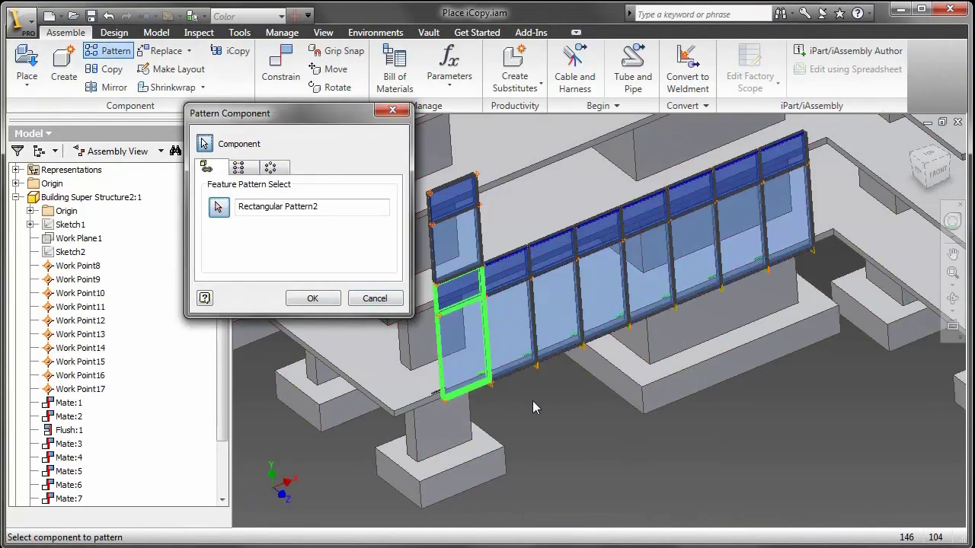
click(313, 298)
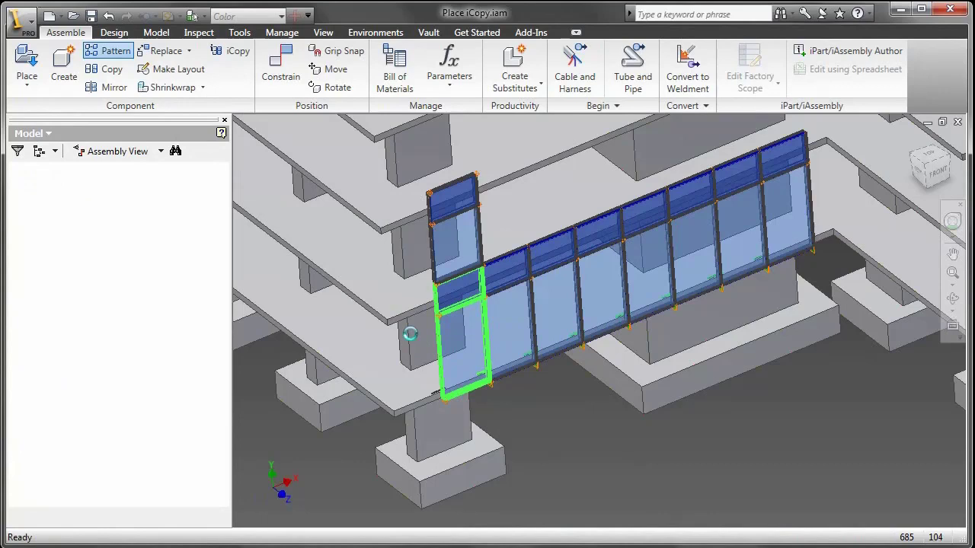
Pattern the upper glazing panel along Rectangular Pattern3 to complete the facade.
key(Return)
click(457, 221)
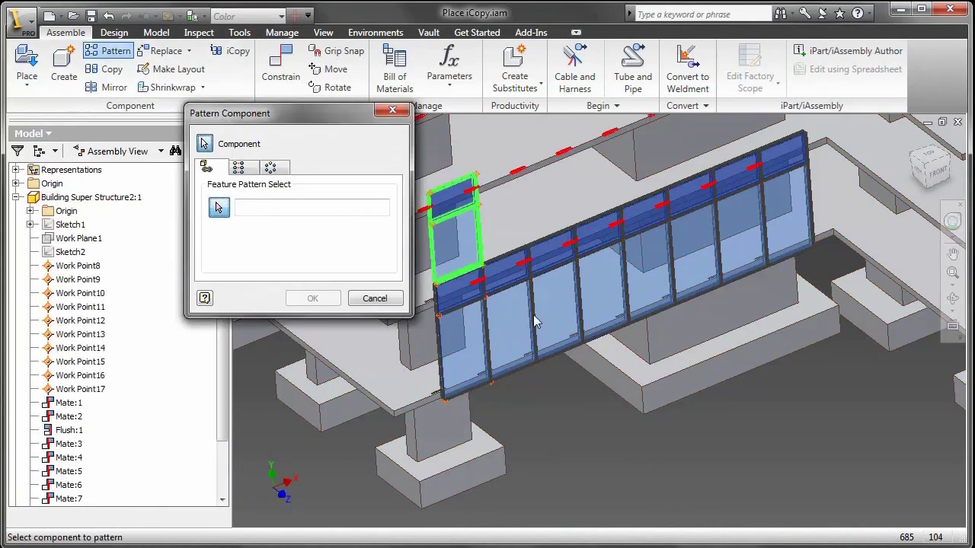
click(573, 376)
middle_drag(569, 401, 573, 457)
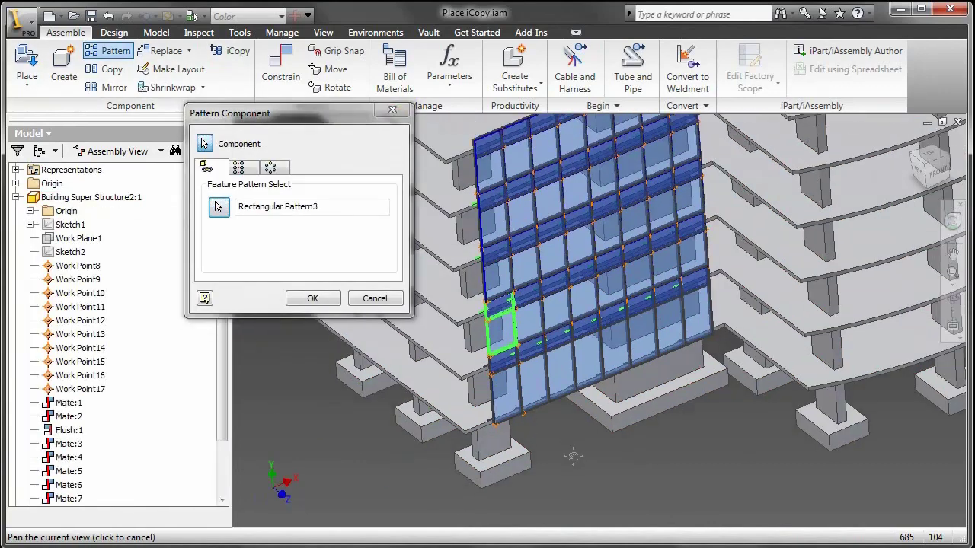
key(Return)
scroll(503, 315, up, 3)
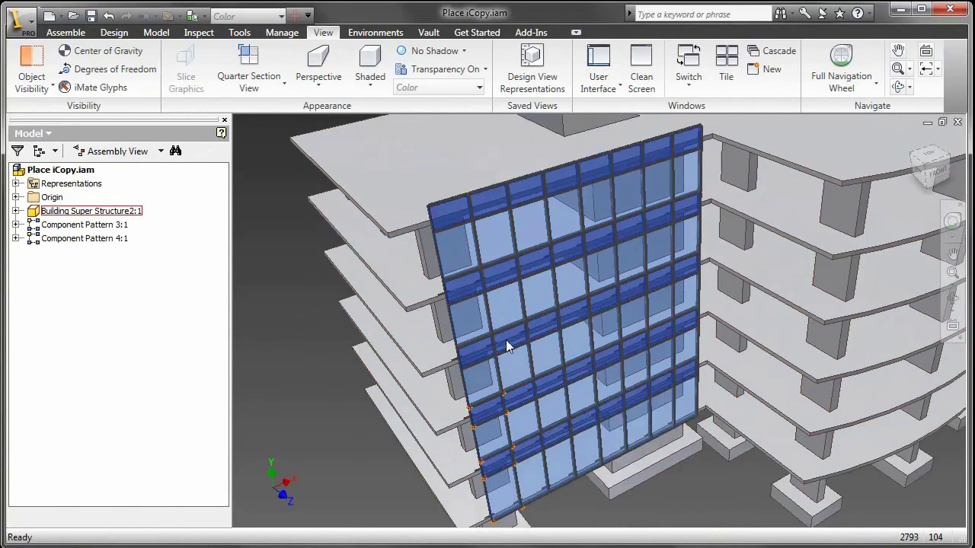
Scroll up to zoom the view of the finished curtain-wall facade.
scroll(506, 327, up, 1)
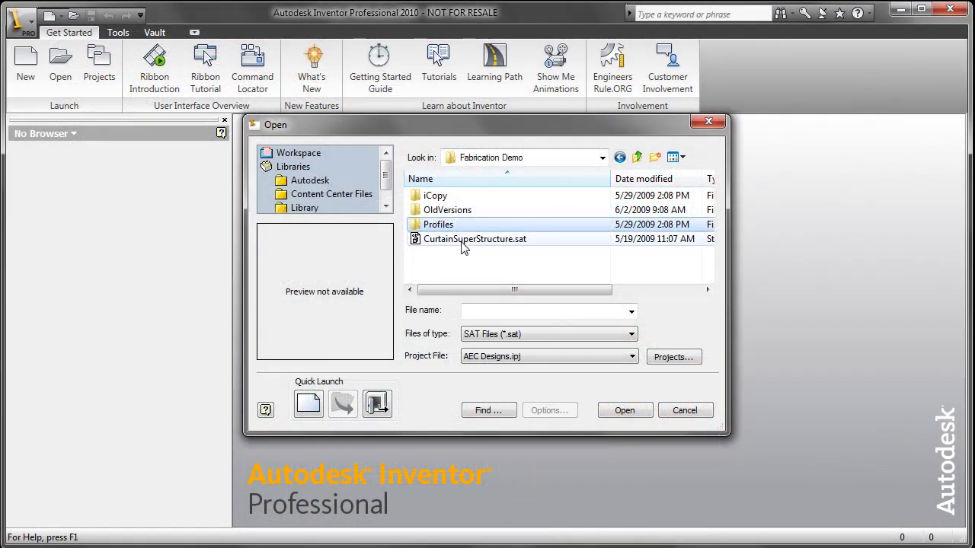
Import CurtainSuperStructure.sat, view it isometrically, and save it as Assembly1.iam with its parts.
double_click(461, 241)
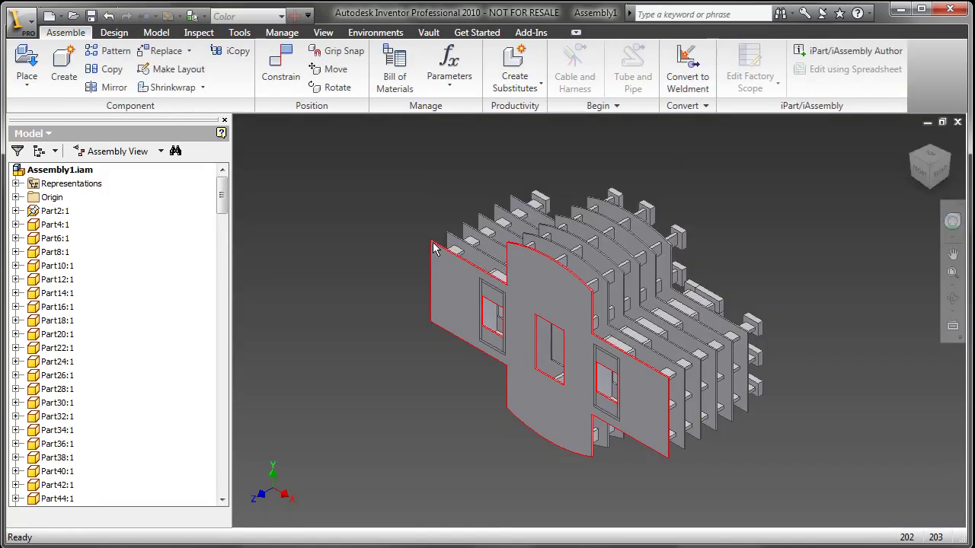
key(F6)
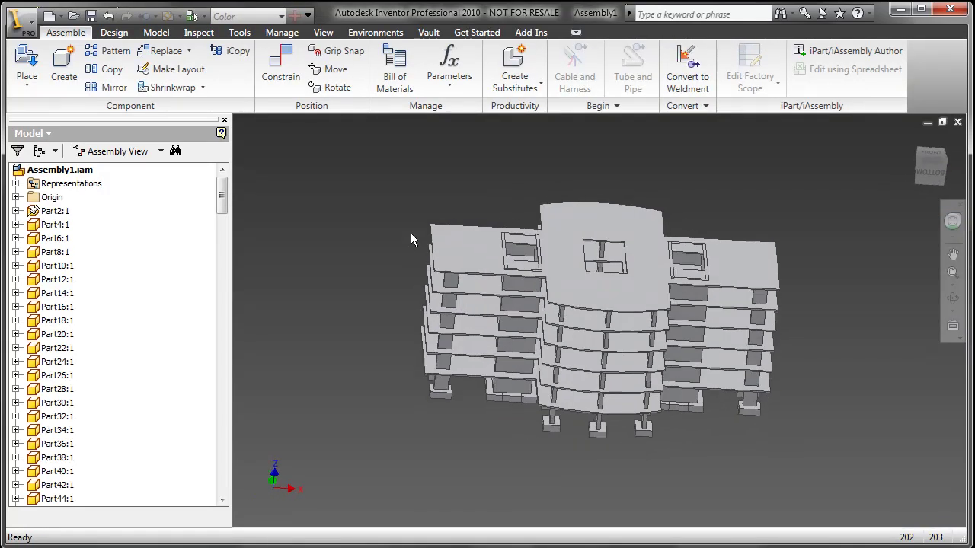
click(91, 16)
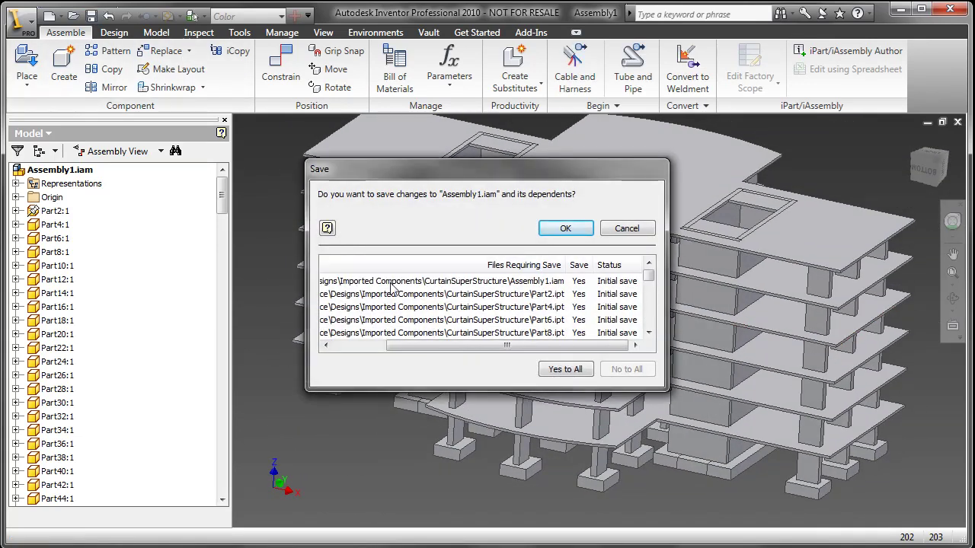
click(564, 230)
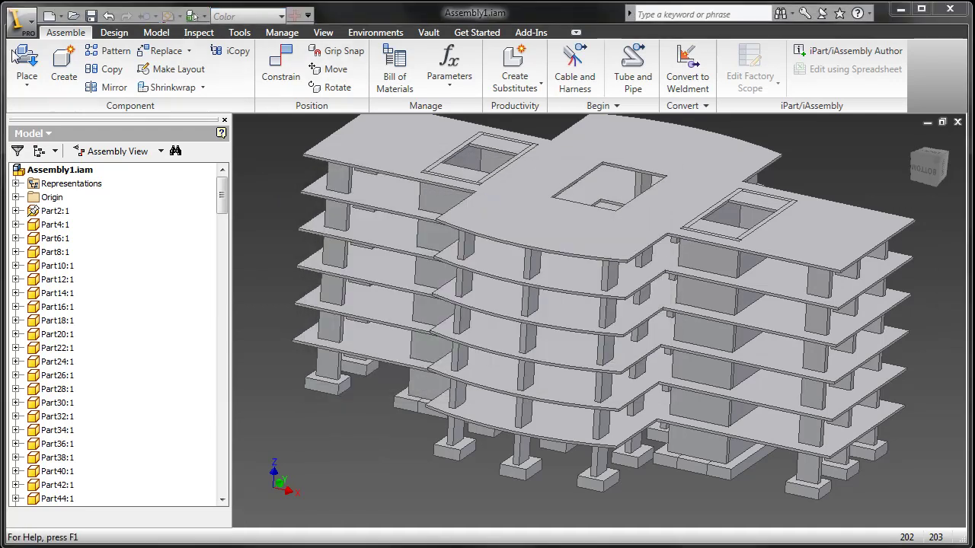
Create a new standard part file, Part405.
click(23, 32)
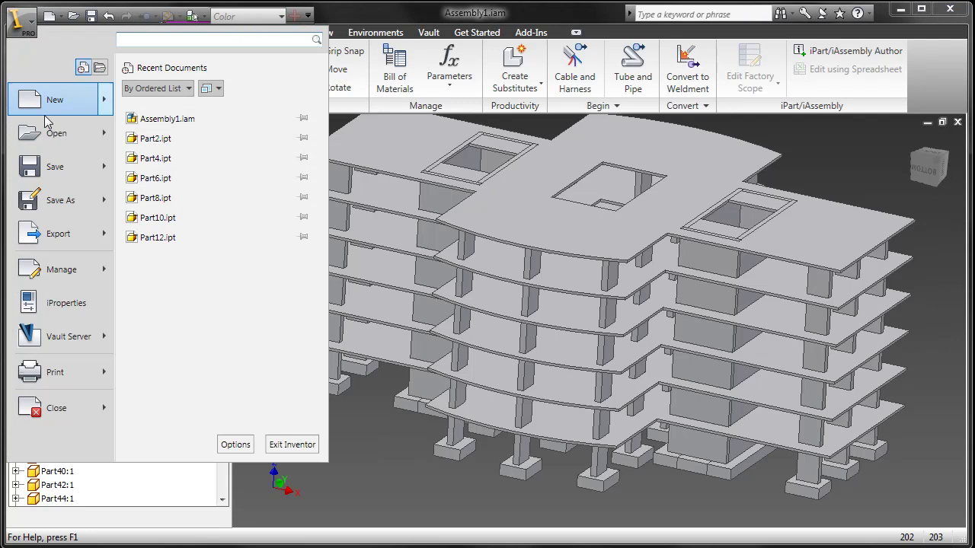
click(30, 87)
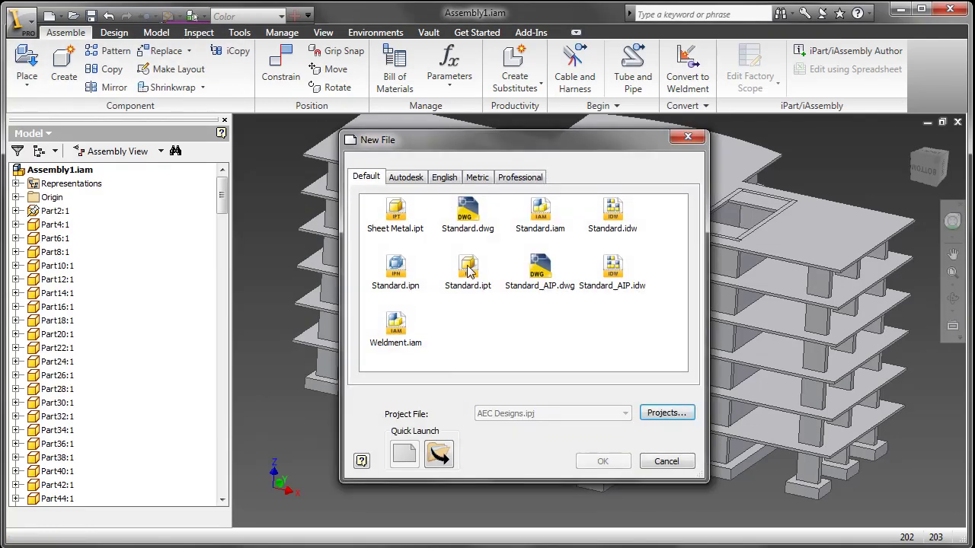
key(Escape)
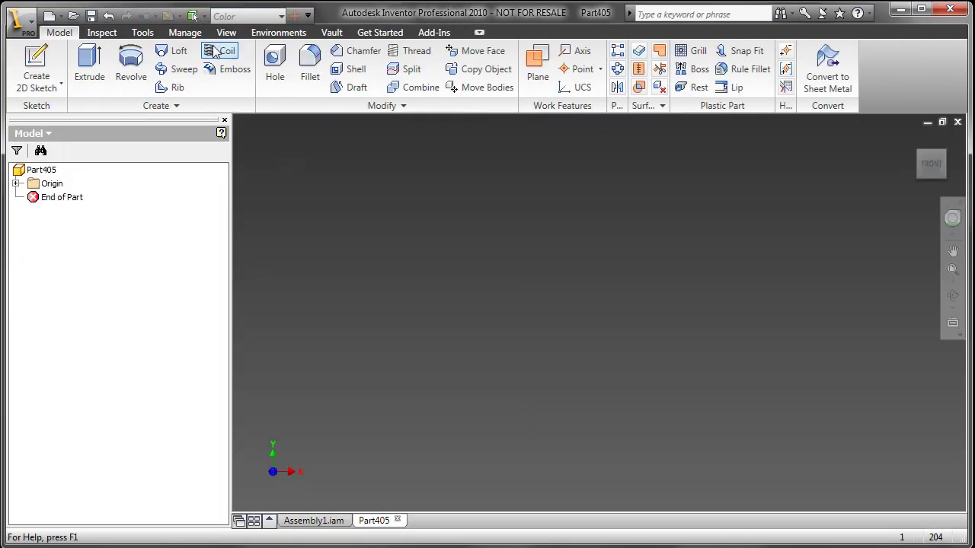
Derive Assembly1.iam from Imported Components\CurtainSuperStructure into the new part.
click(184, 32)
click(332, 76)
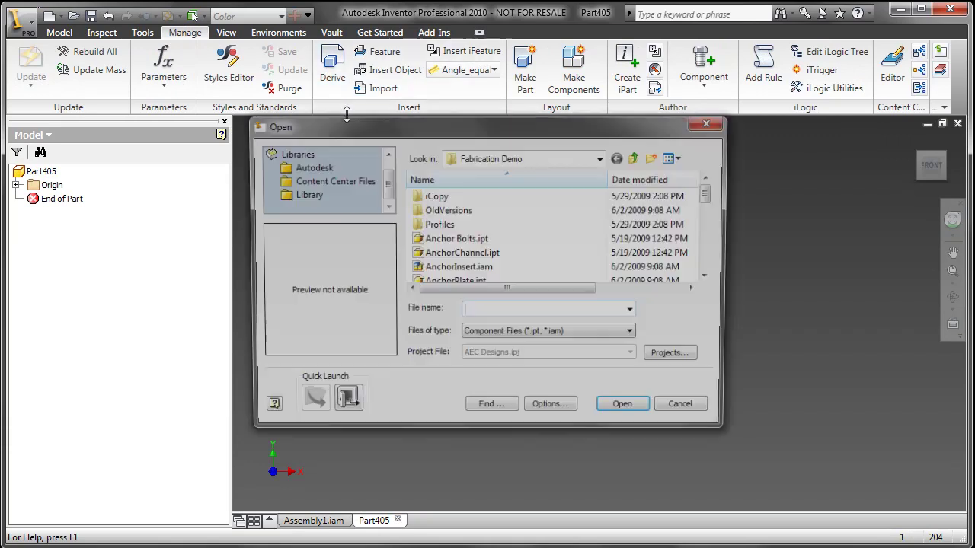
click(637, 157)
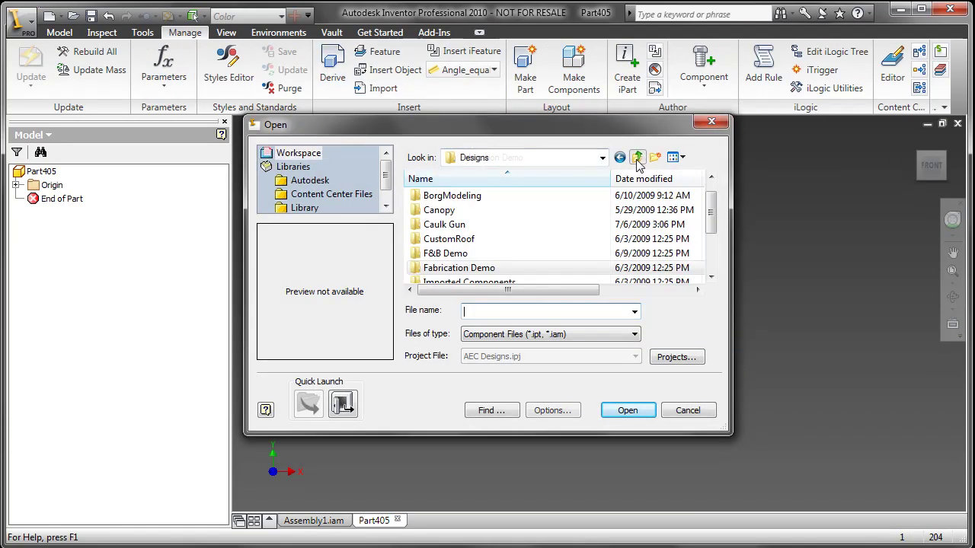
double_click(476, 282)
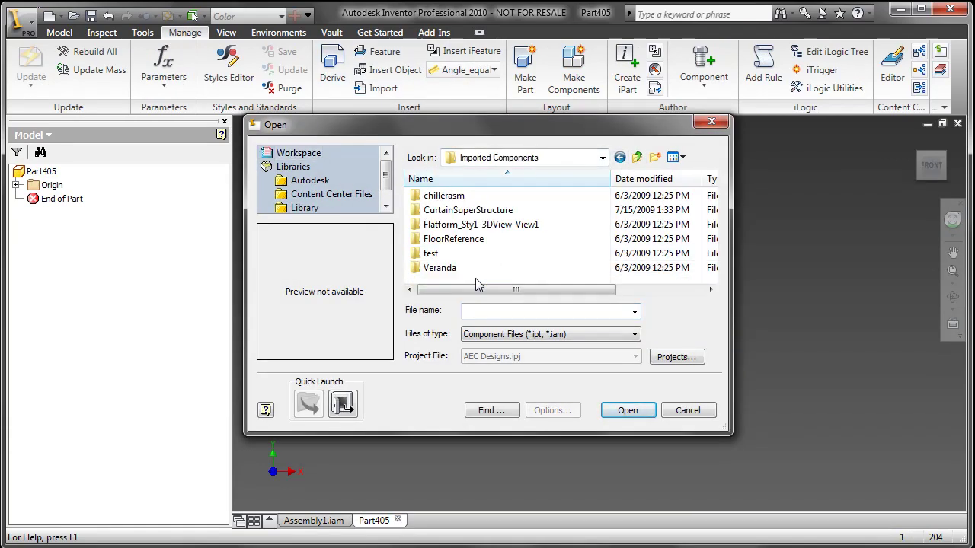
double_click(451, 211)
click(453, 196)
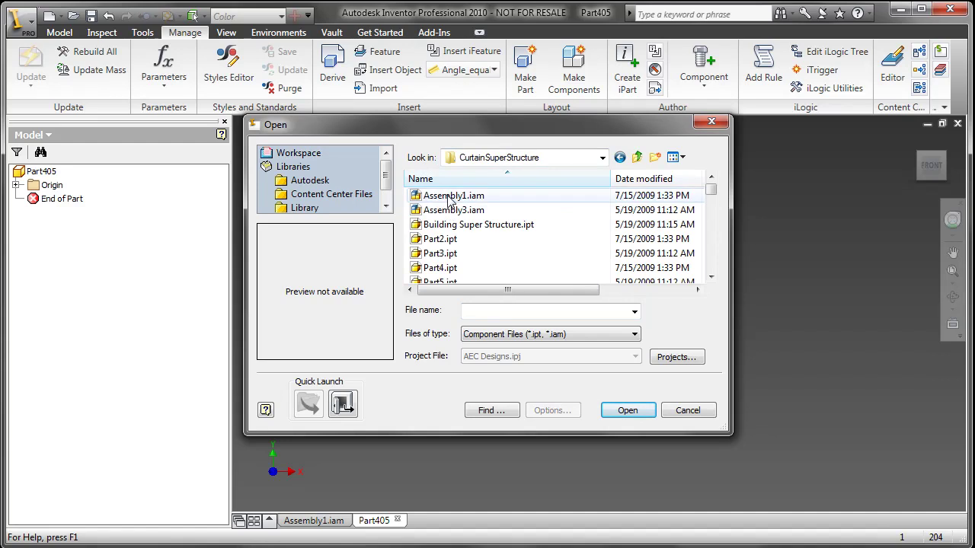
click(629, 411)
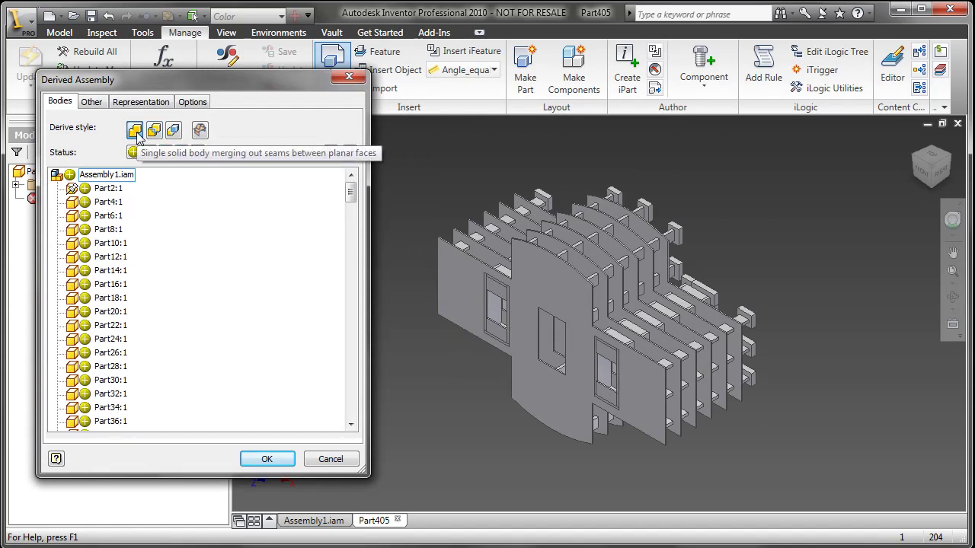
Accept the derived Assembly1.iam as one solid body and break its link to the base component.
click(276, 466)
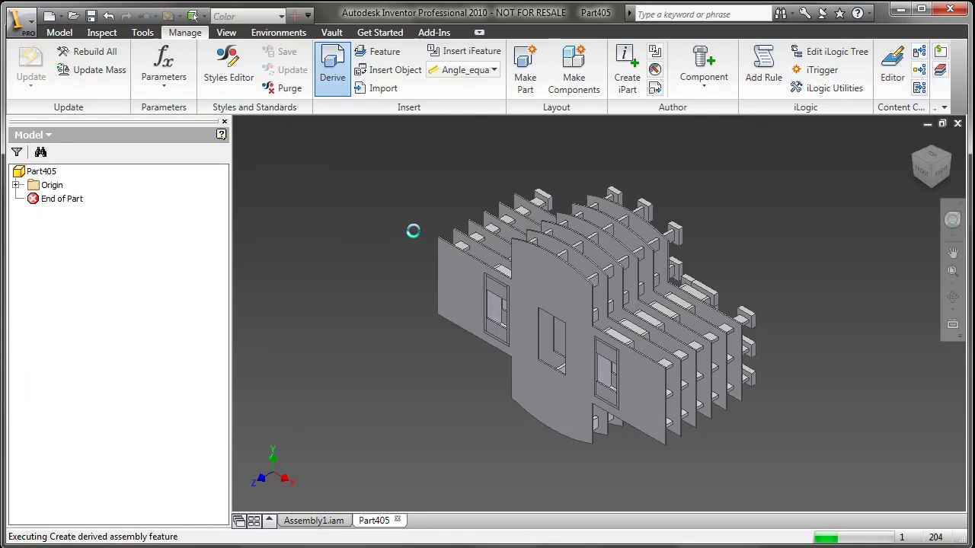
click(16, 213)
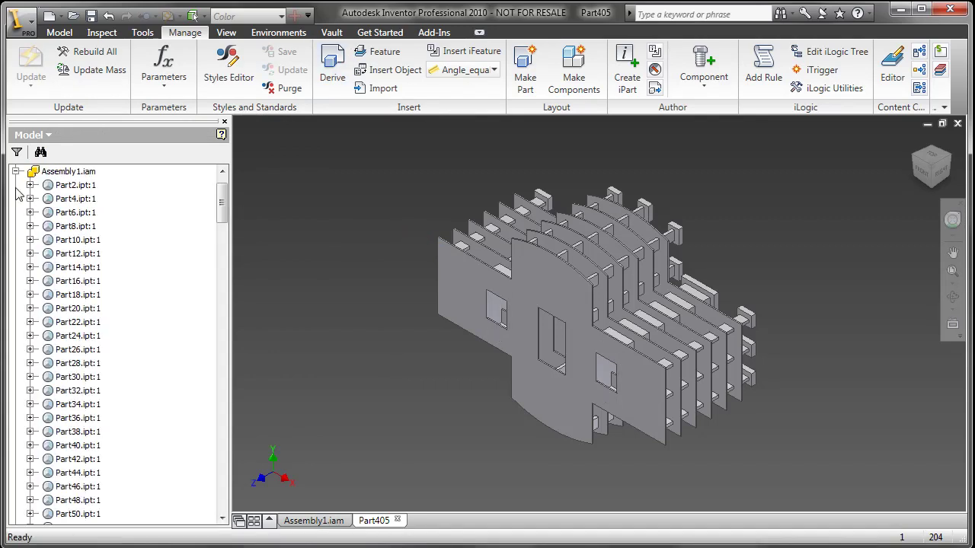
right_click(57, 175)
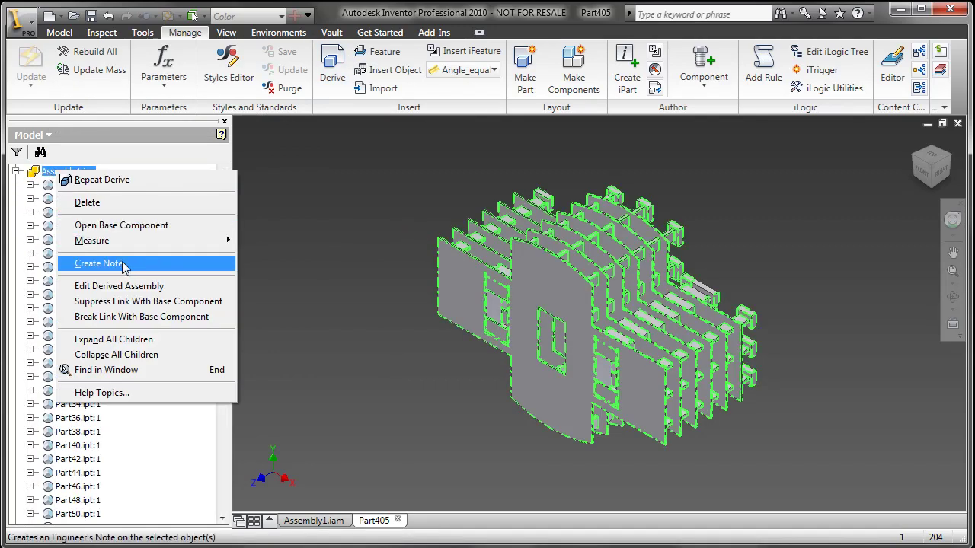
click(145, 316)
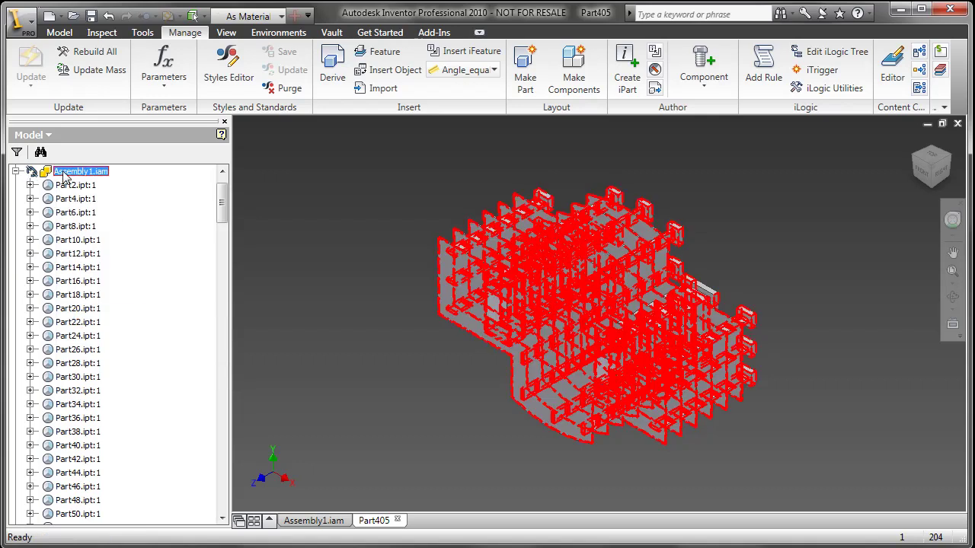
click(15, 171)
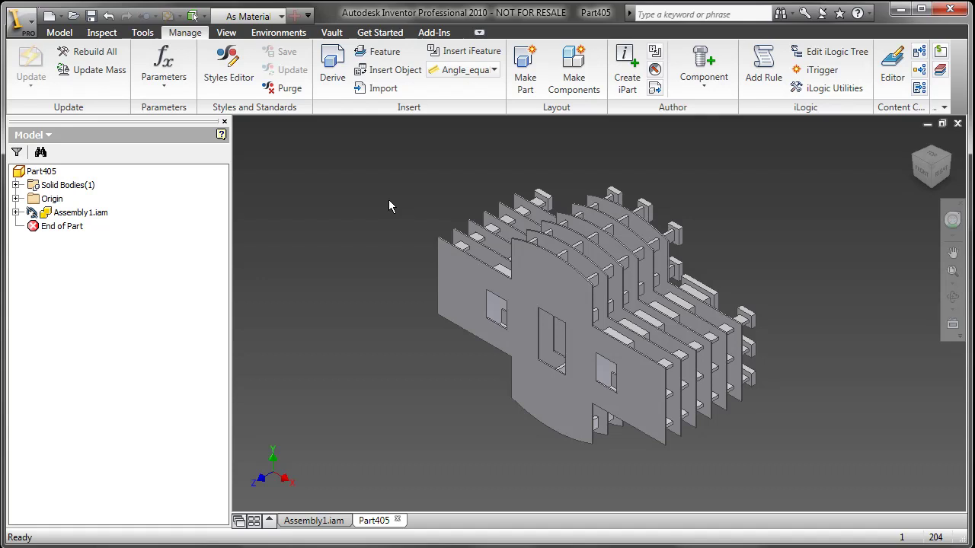
Turn the building to an isometric corner view and make it the Home view.
click(928, 182)
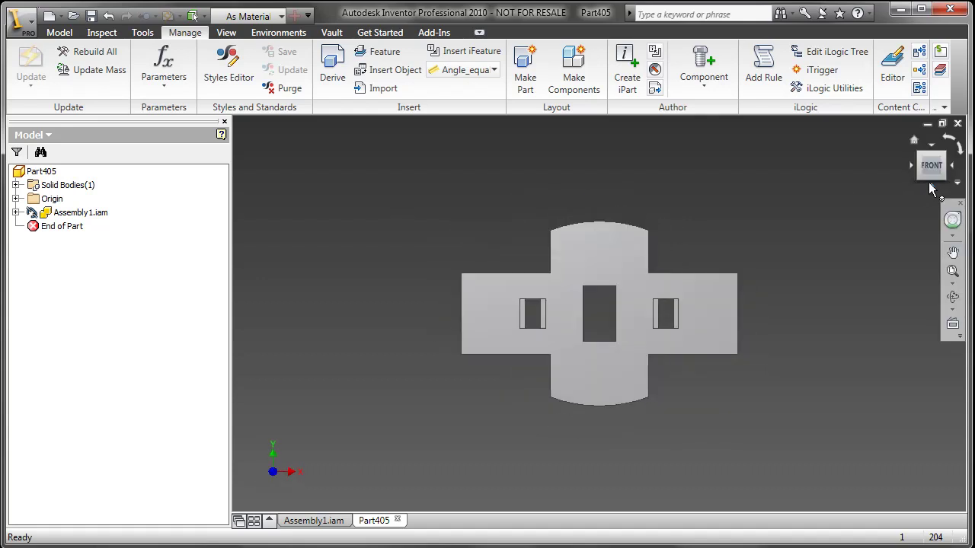
click(932, 185)
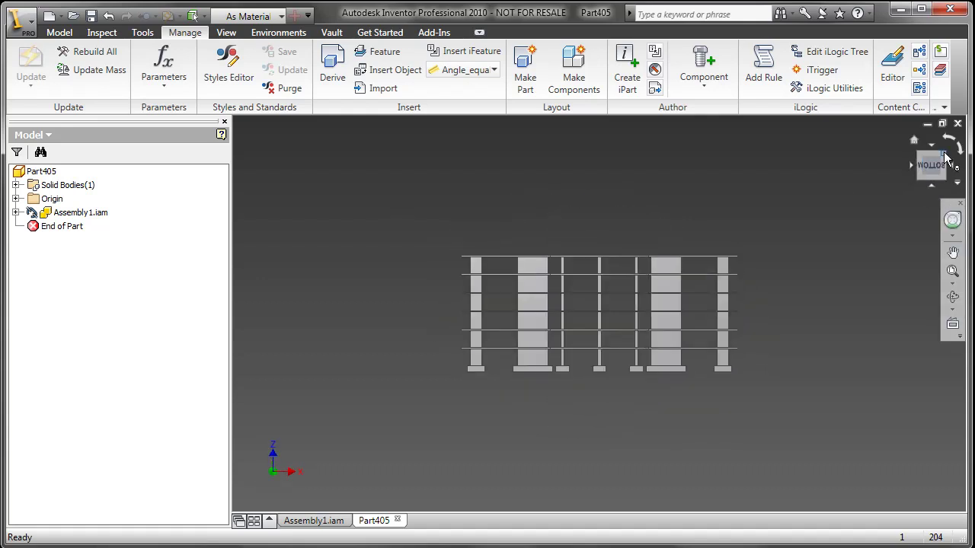
click(944, 156)
right_click(917, 148)
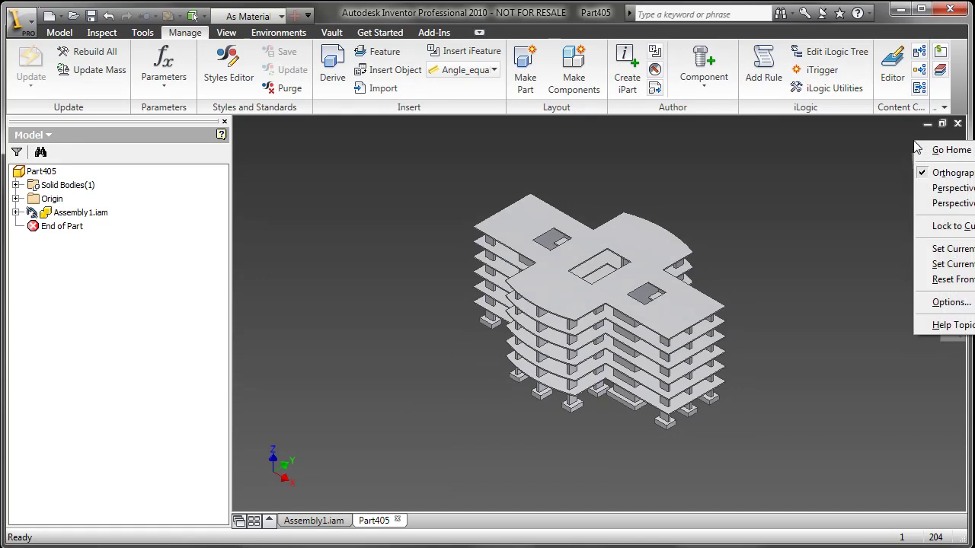
click(941, 250)
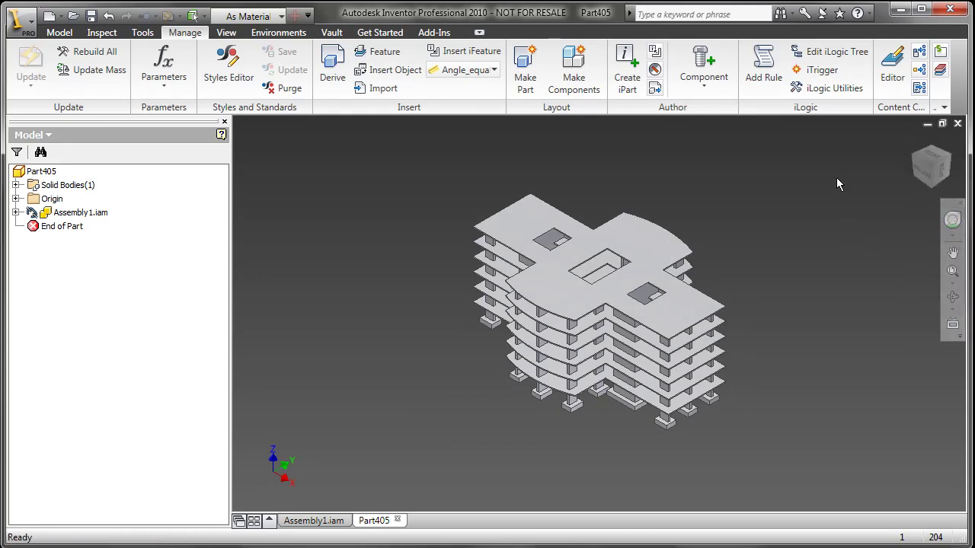
Check the front and Home views, then open the ViewCube Options.
click(922, 175)
right_click(929, 173)
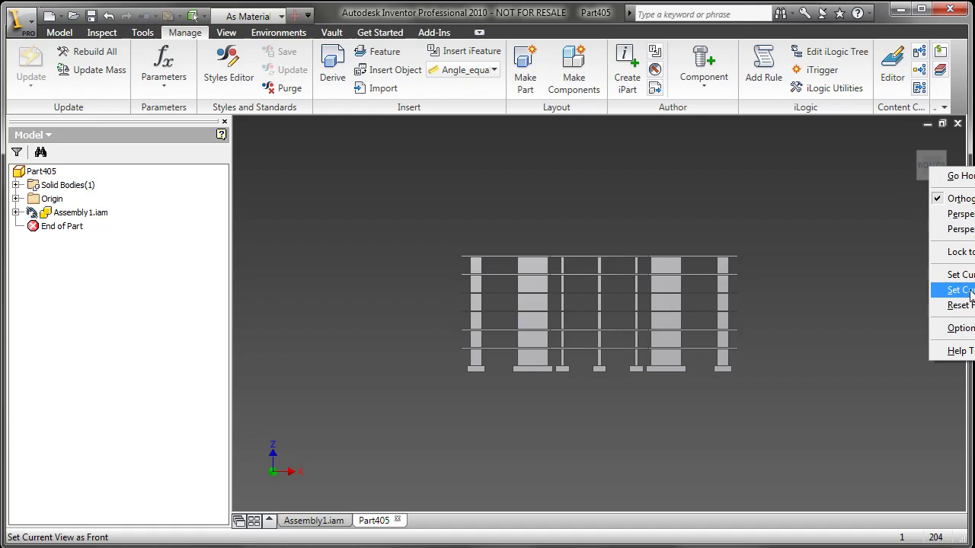
click(962, 290)
click(915, 141)
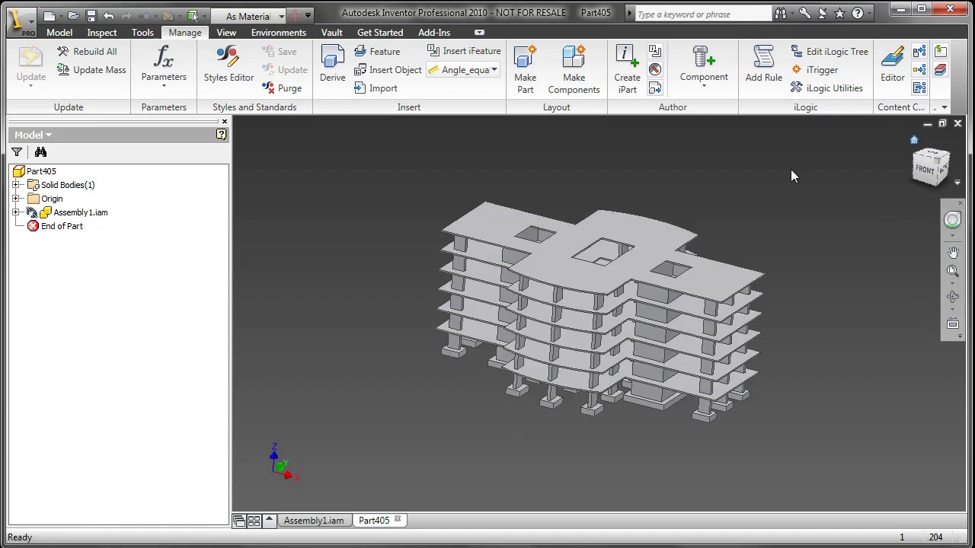
click(922, 172)
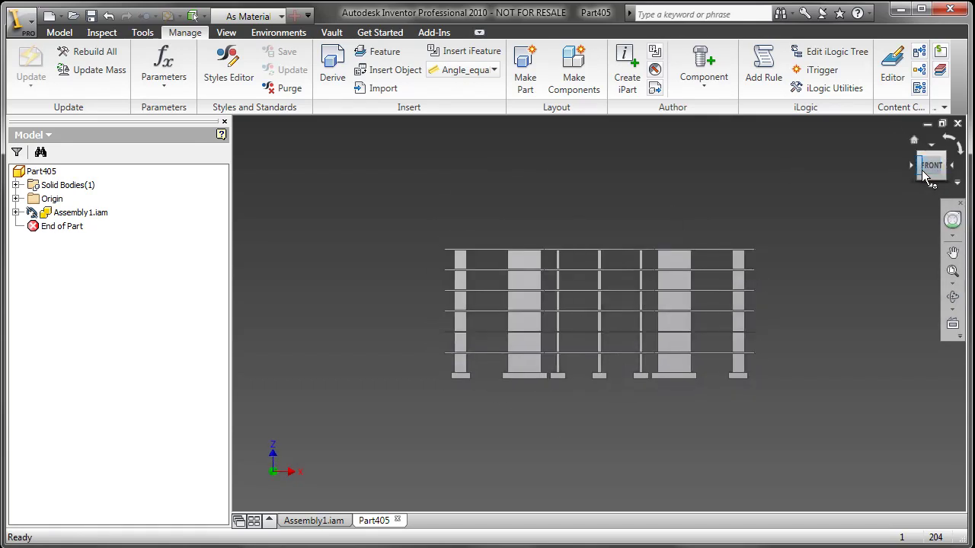
click(915, 142)
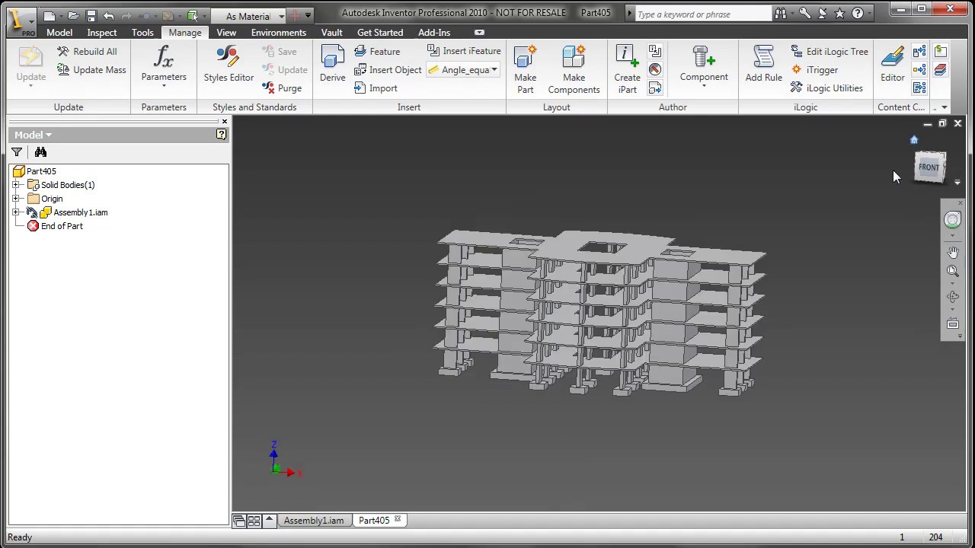
right_click(929, 172)
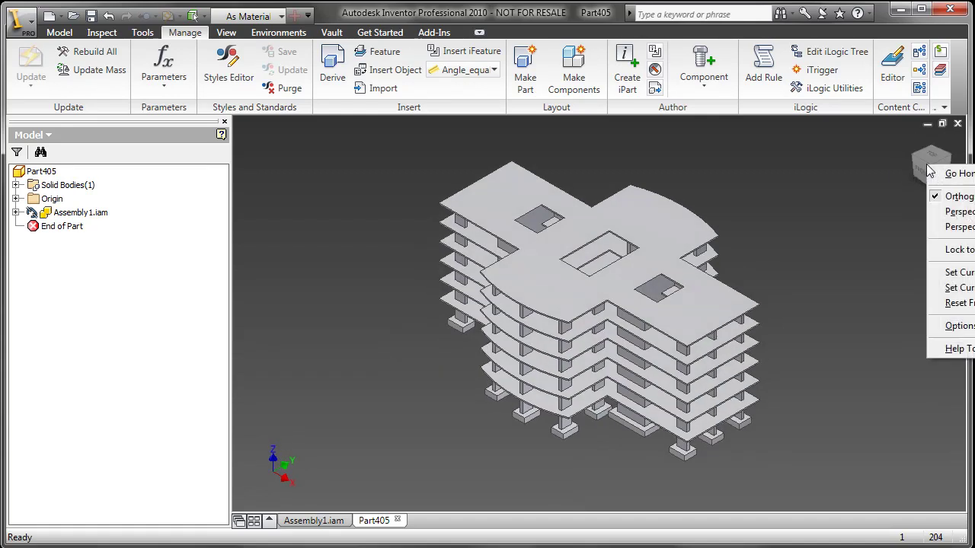
click(956, 326)
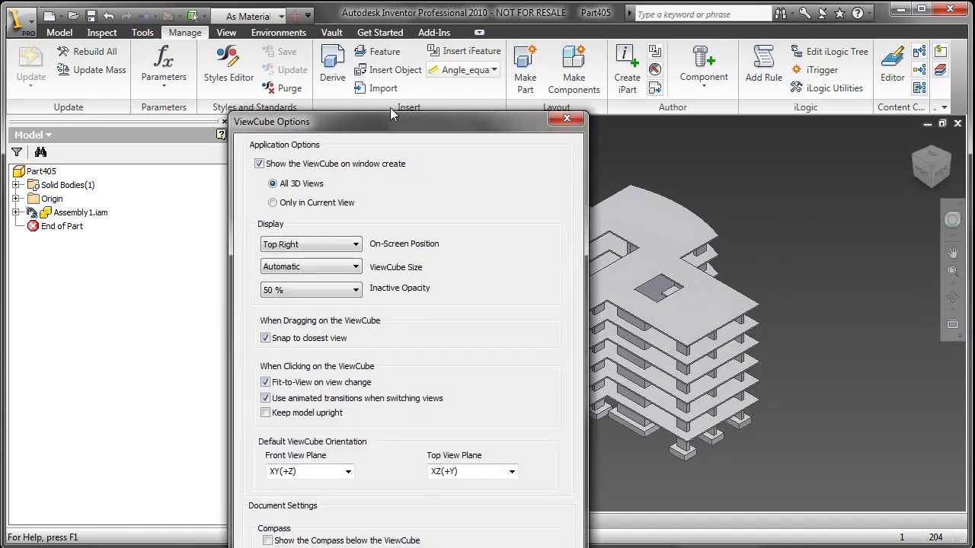
Turn on 'Show the Compass below the ViewCube' in ViewCube Options.
drag(388, 120, 440, 27)
click(374, 451)
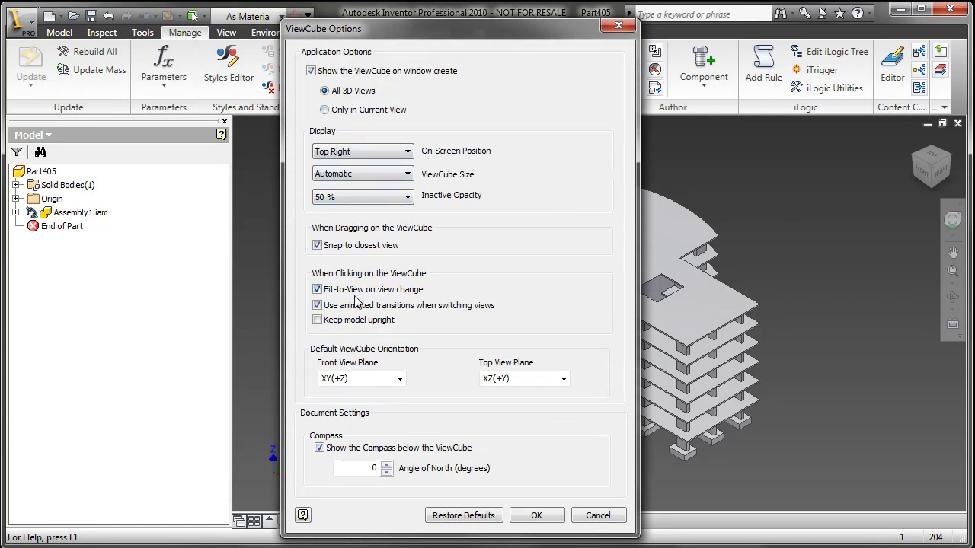
click(537, 515)
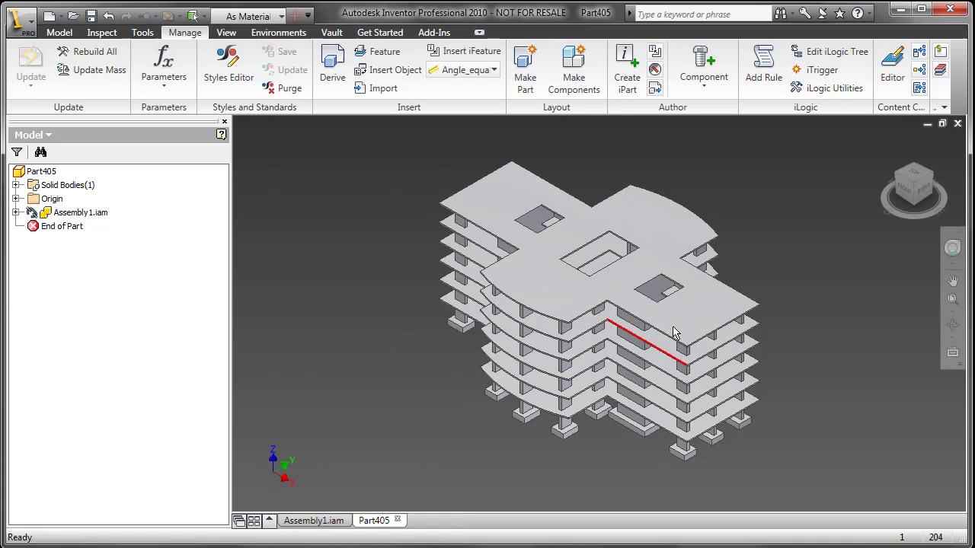
Check the front and Home views and spin the building with the compass ring.
click(893, 214)
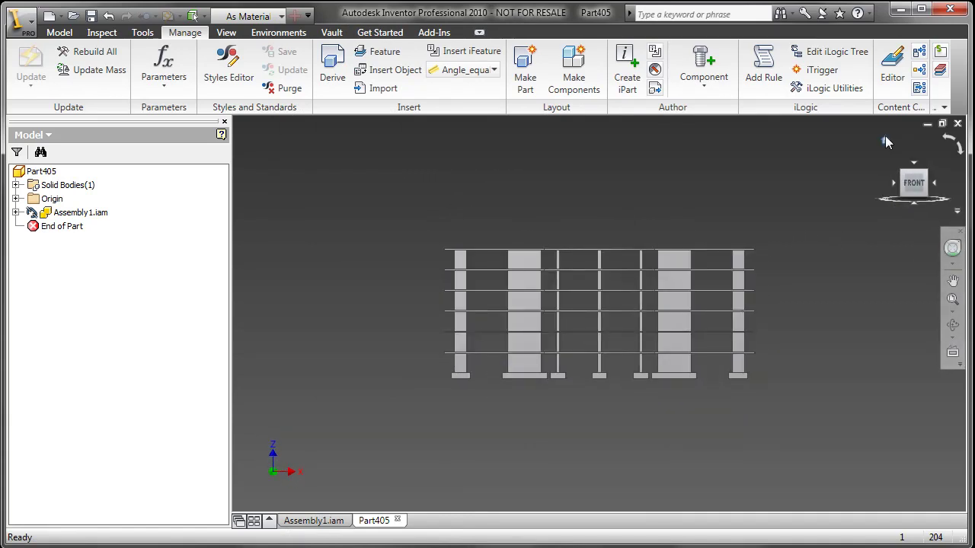
click(884, 140)
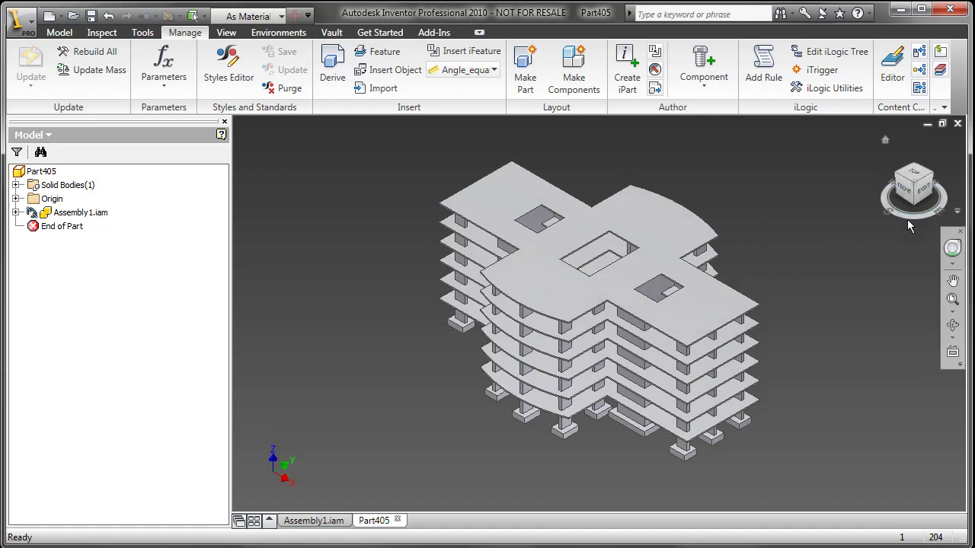
mouse_move(897, 216)
mouse_down()
mouse_move(924, 219)
mouse_move(909, 218)
mouse_up()
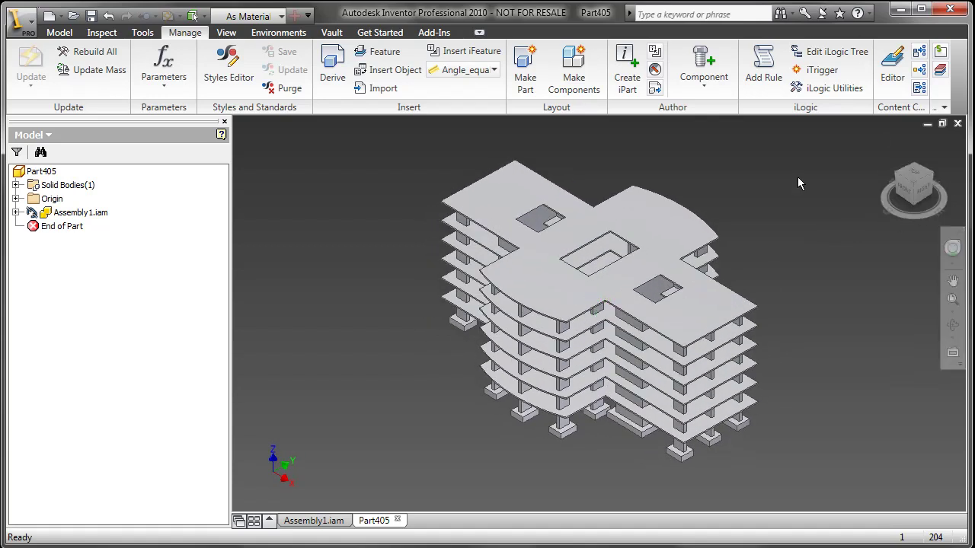
Save the part as Building1 in the Fabrication Demo folder.
click(90, 16)
click(638, 158)
text(Building)
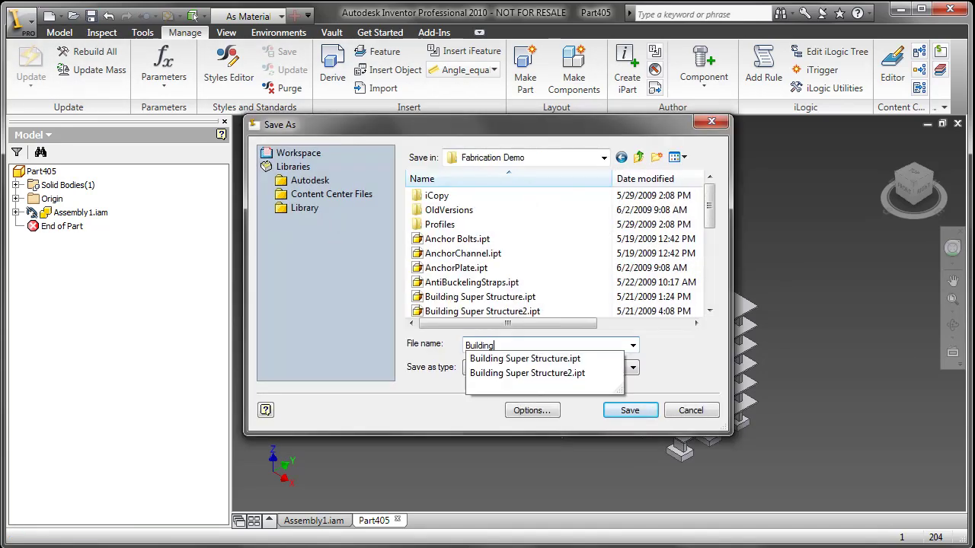
text(1)
key(Return)
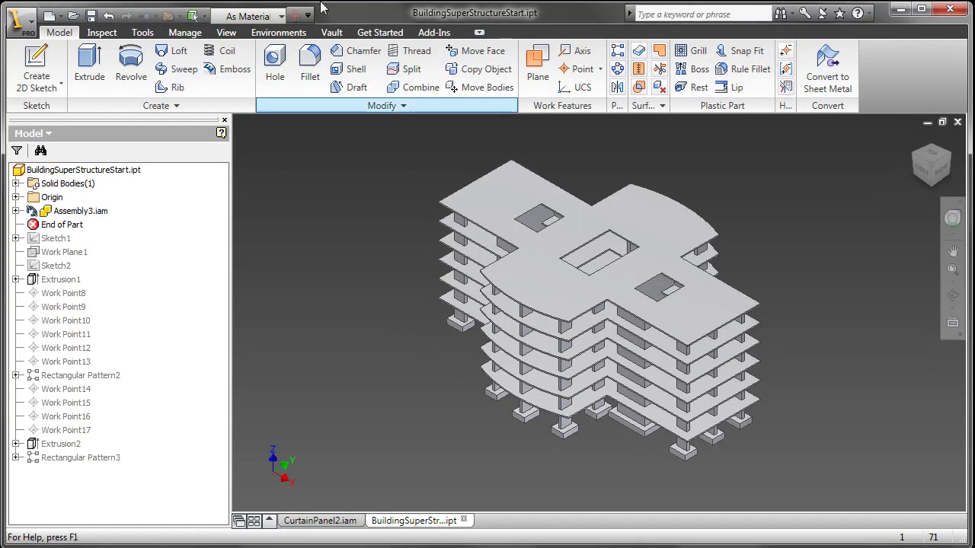
Open the Parameters table and scroll to user parameters FOG, BOM, BOMtoFOG, FOC and SCD.
click(183, 35)
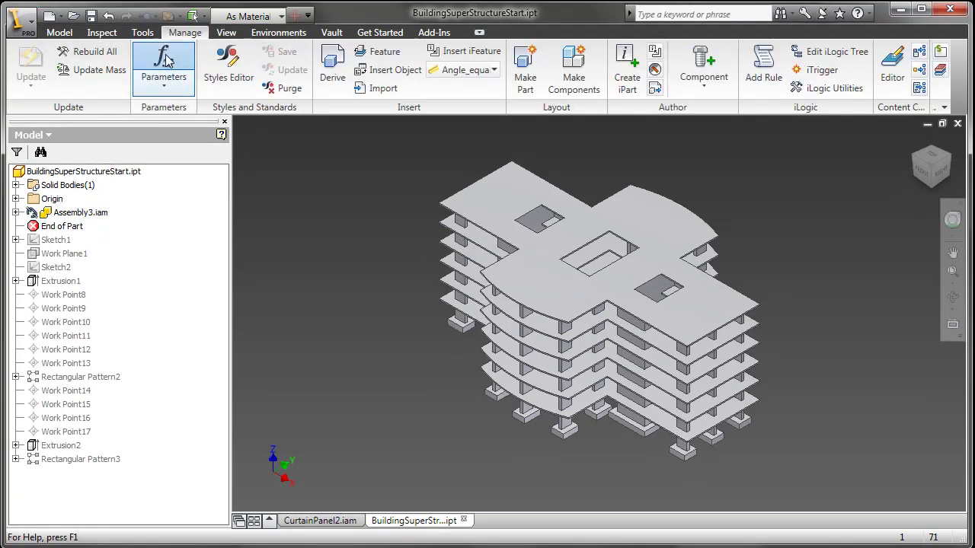
click(171, 61)
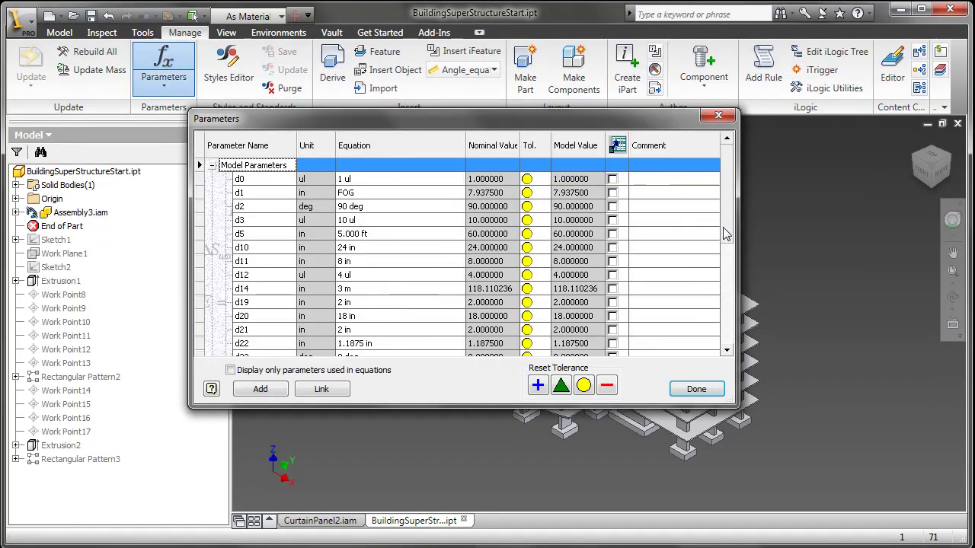
drag(730, 245, 747, 339)
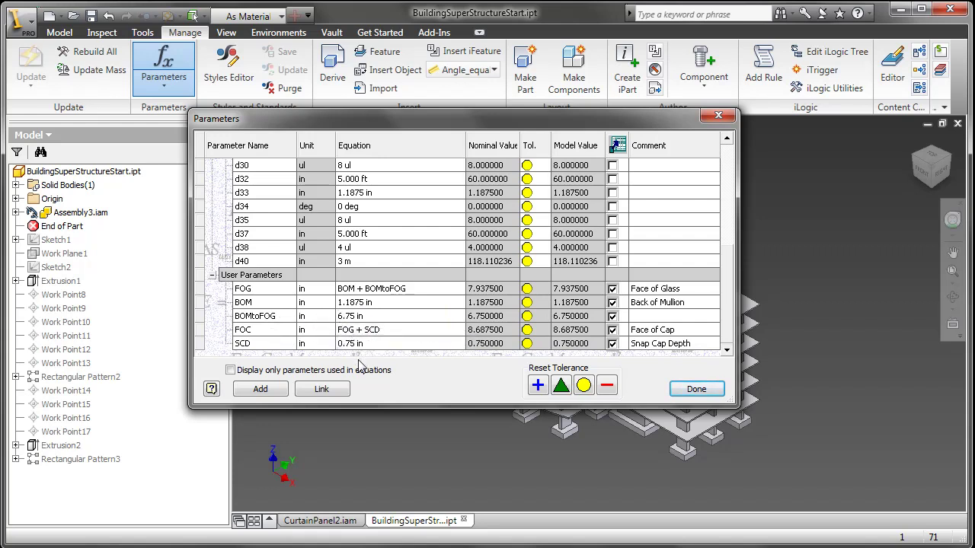
Start a new sketch on the top slab face and project its cut edges.
click(693, 390)
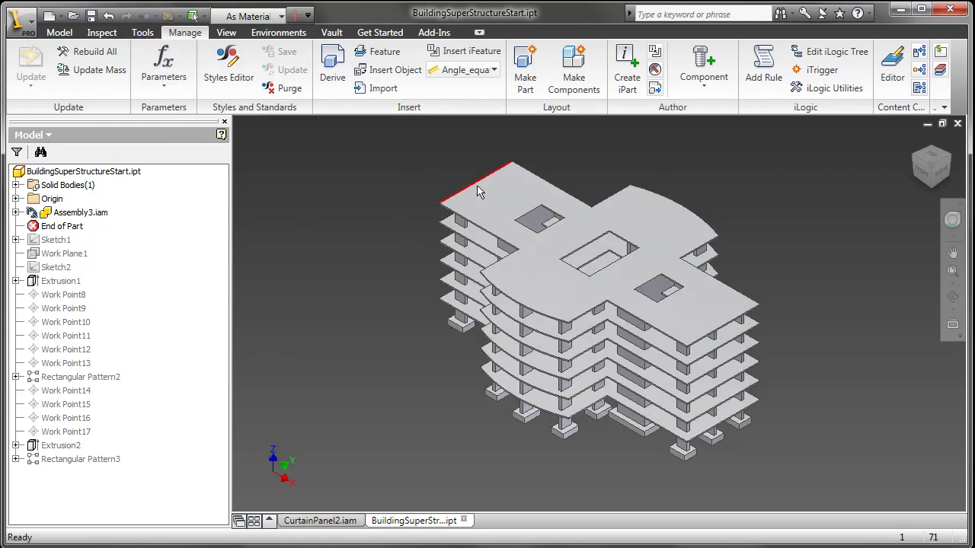
click(465, 204)
right_click(462, 203)
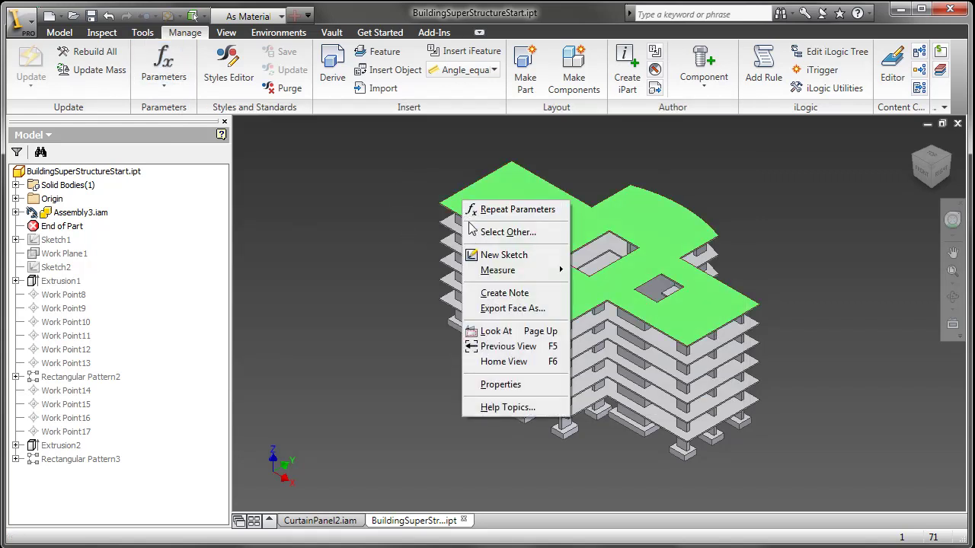
click(487, 253)
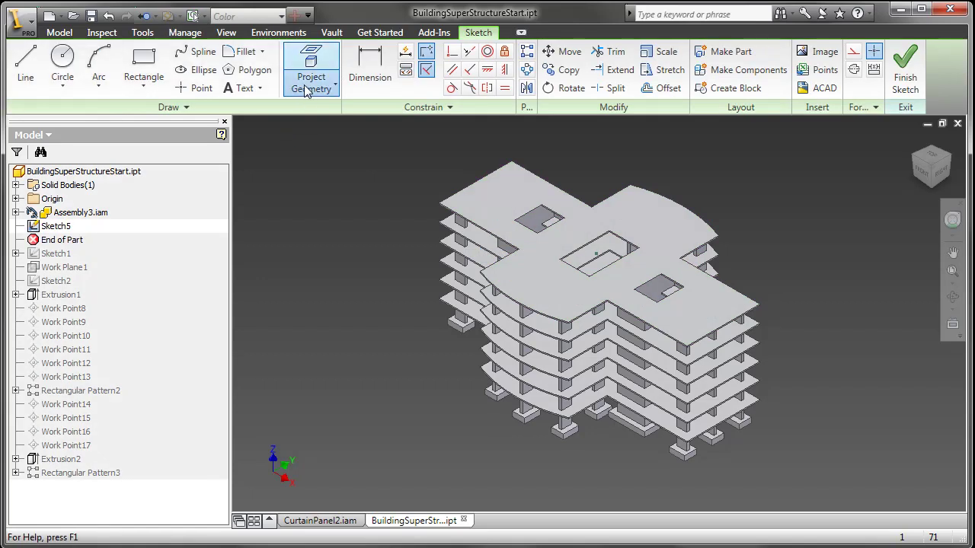
click(313, 86)
click(337, 142)
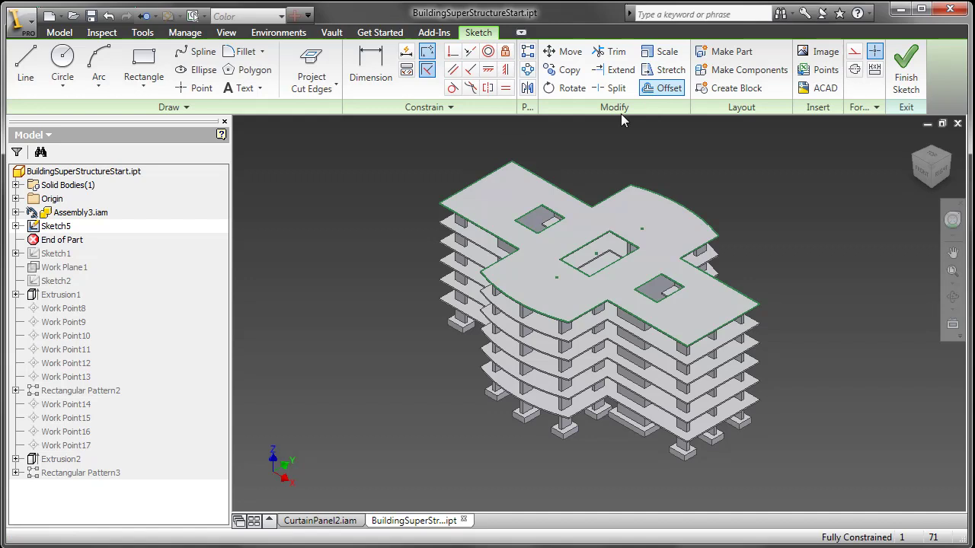
Offset the slab outline outward and dimension the offset to FOG (7.938).
click(663, 87)
click(495, 175)
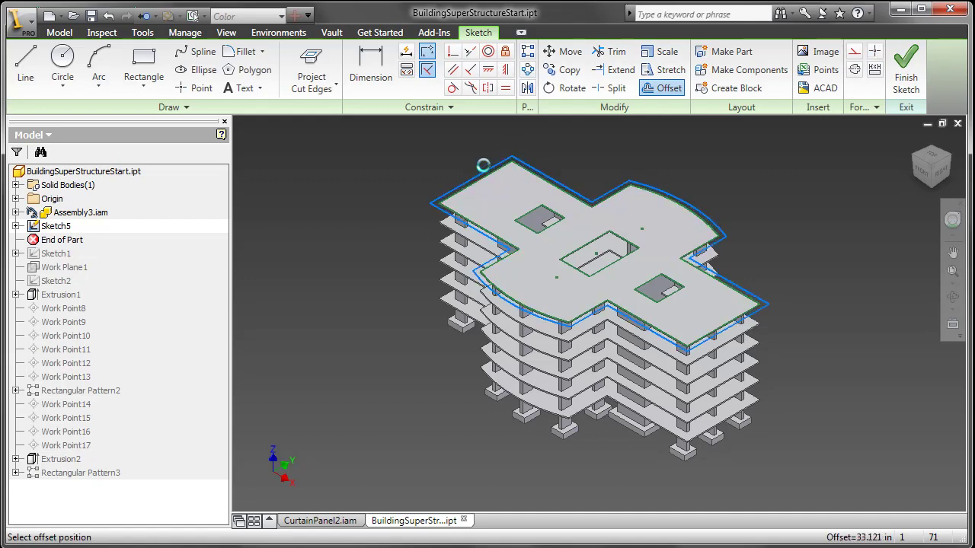
right_click(478, 159)
click(485, 162)
scroll(478, 163, up, 3)
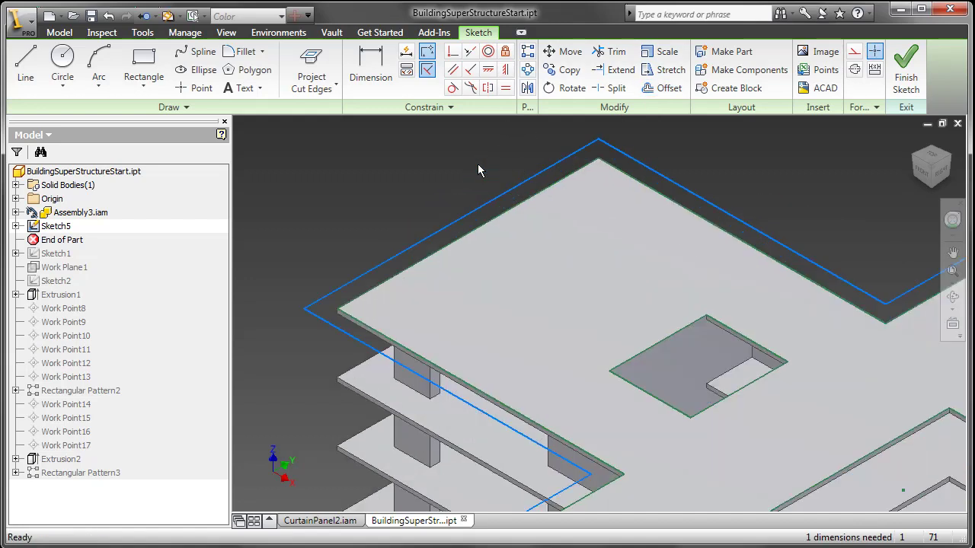
click(381, 84)
click(505, 223)
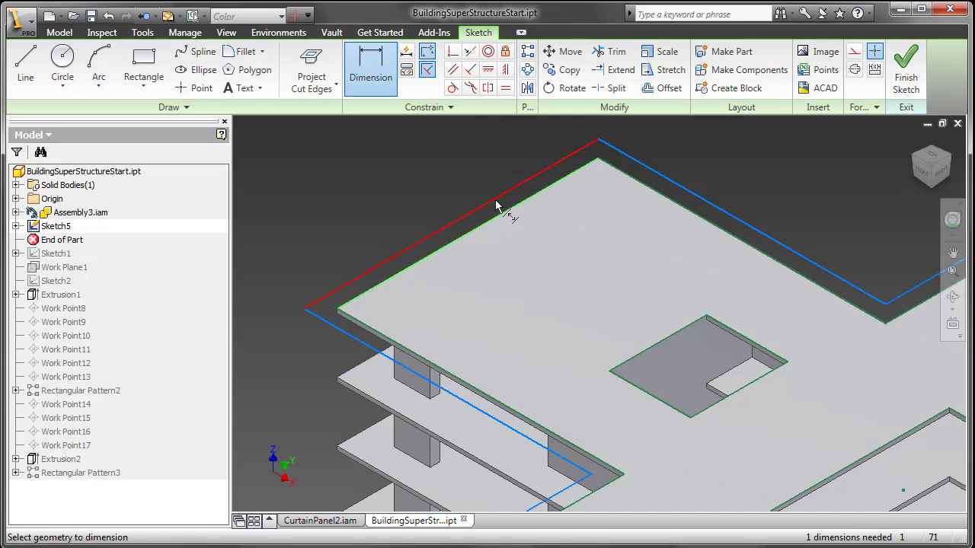
click(497, 204)
click(476, 182)
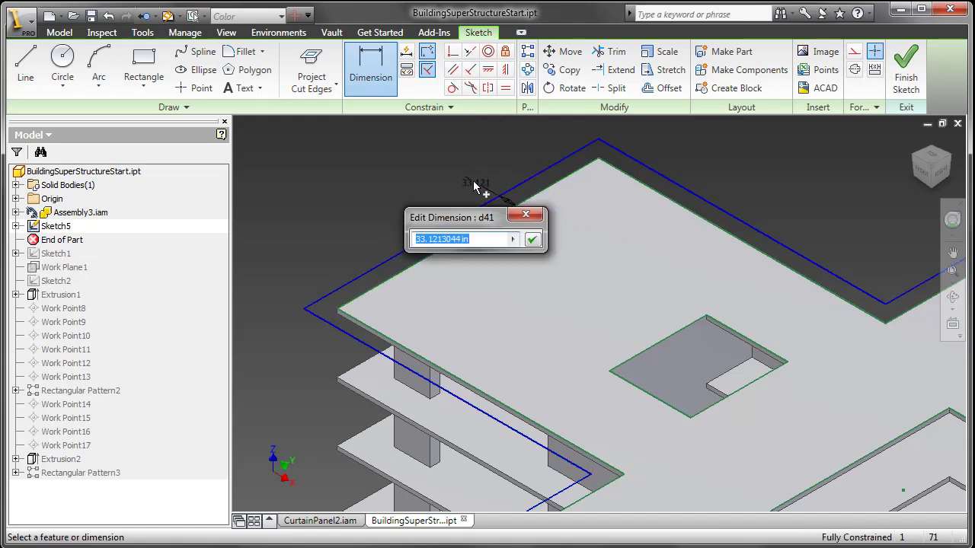
key(Return)
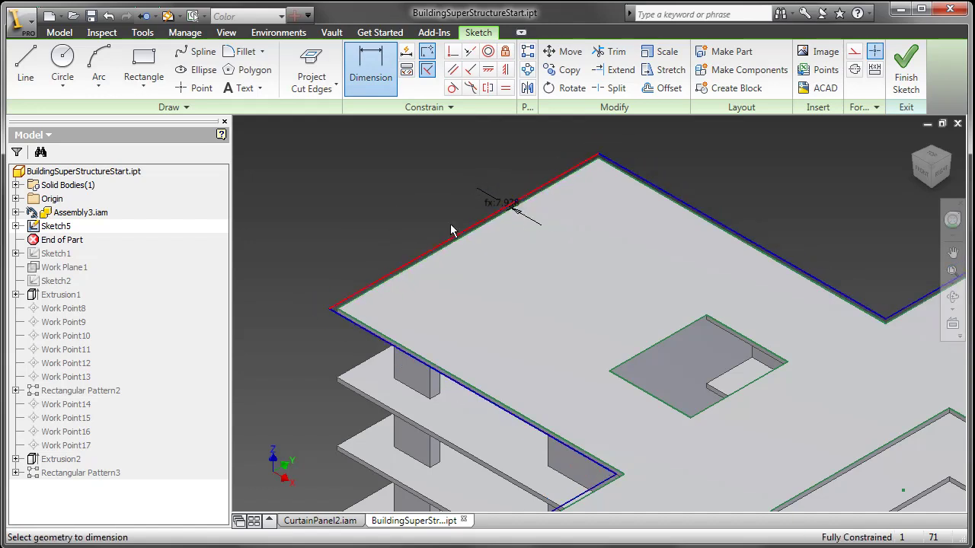
Finish the slab sketch and add a 90° work plane along the top slab edge.
click(905, 67)
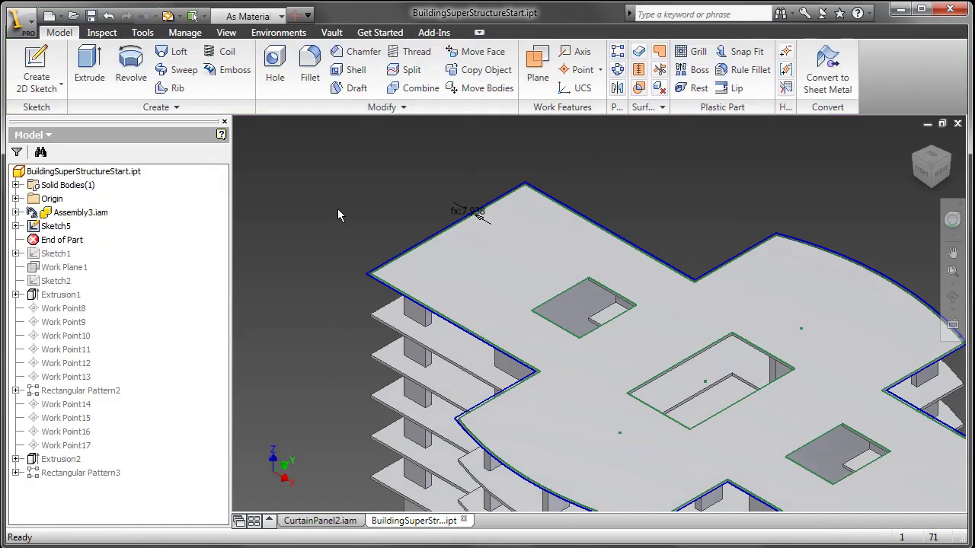
click(537, 67)
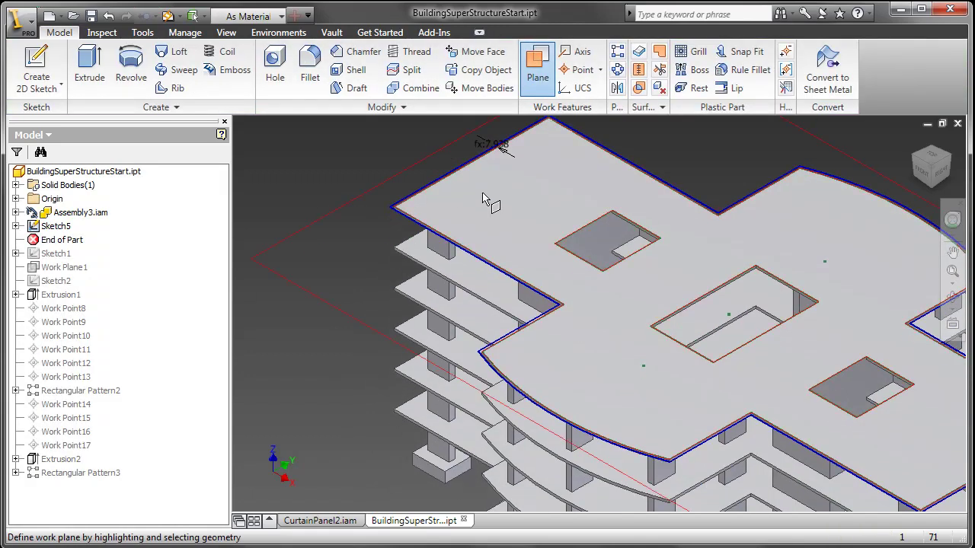
click(403, 213)
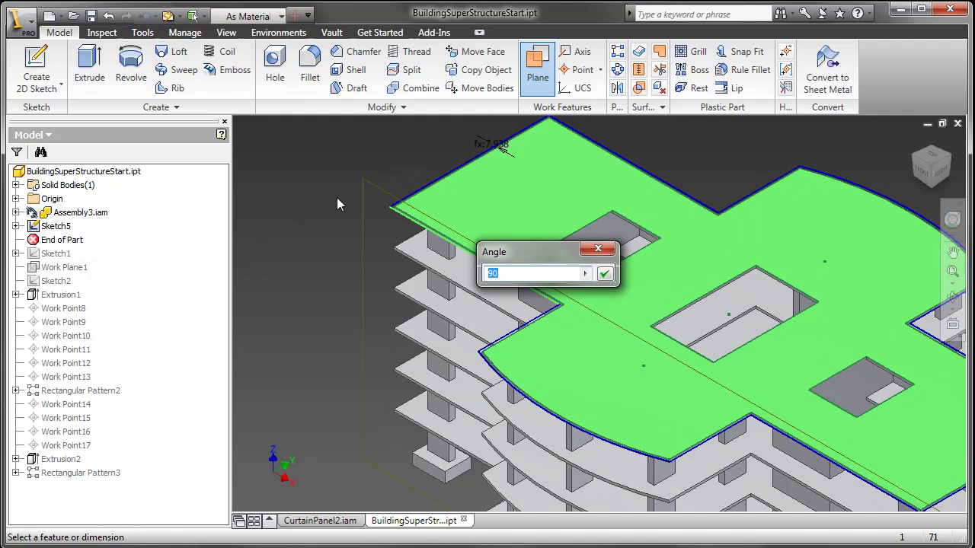
click(606, 275)
key(F6)
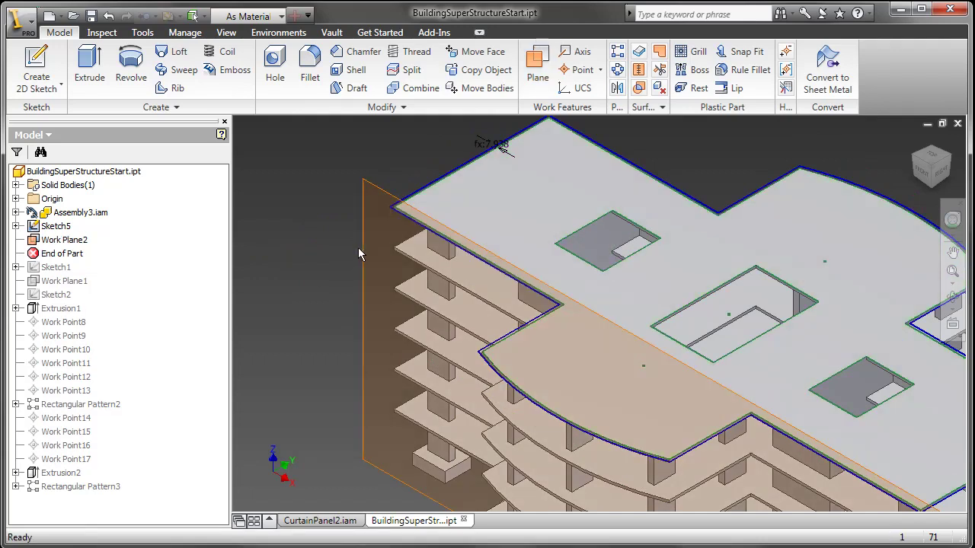
Start a new sketch on the new work plane, Work Plane2.
click(372, 190)
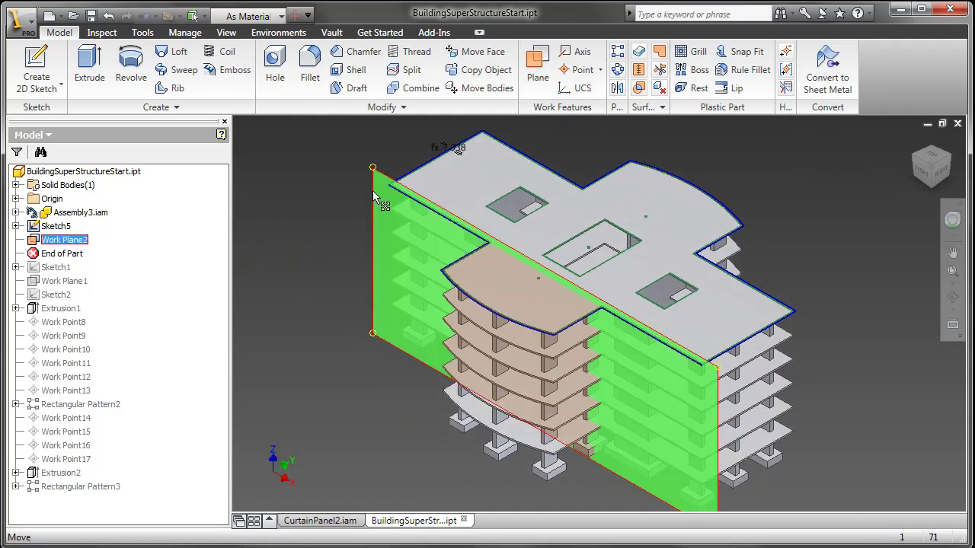
right_click(373, 190)
click(415, 269)
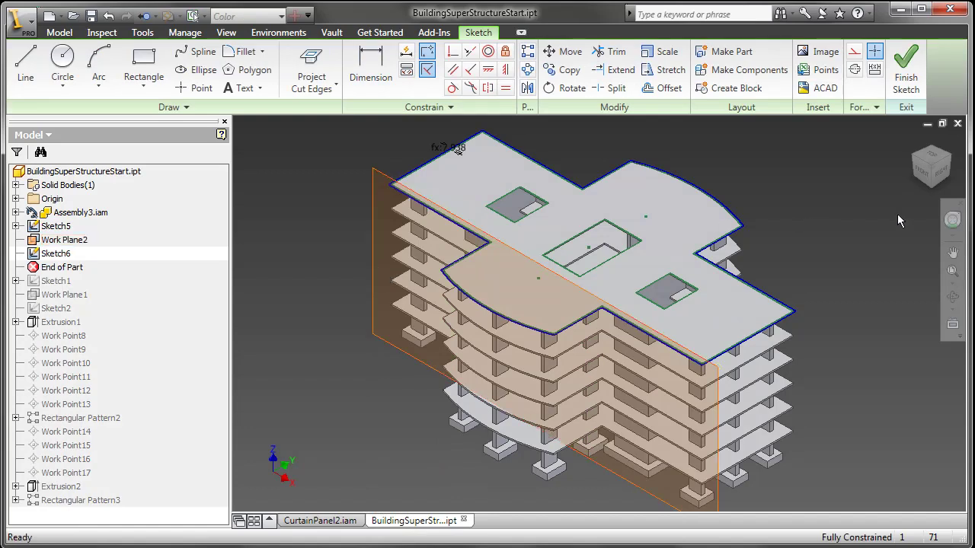
View the new sketch face-on and project the top beam edge into it.
click(926, 160)
scroll(457, 350, up, 5)
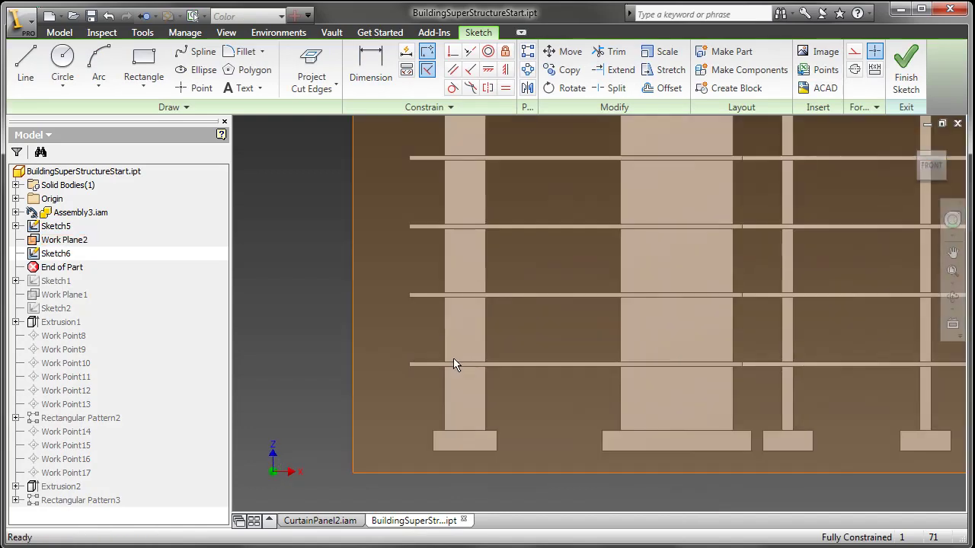
click(336, 86)
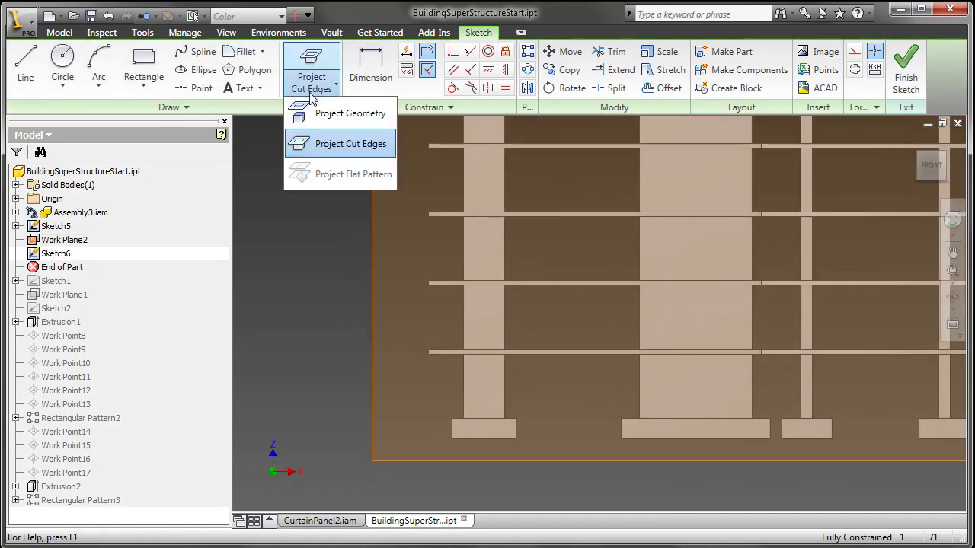
click(348, 112)
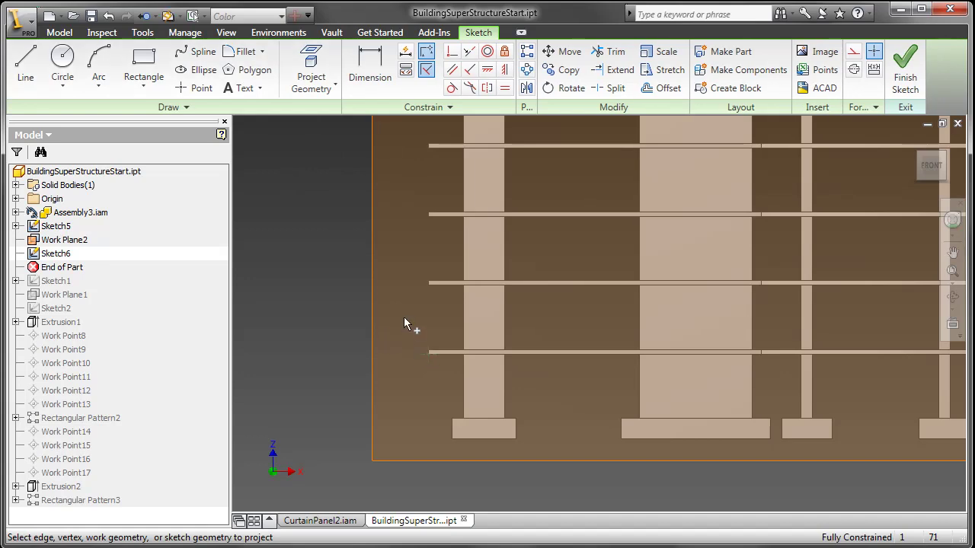
middle_drag(404, 324, 393, 286)
scroll(395, 210, up, 2)
scroll(420, 194, up, 3)
scroll(457, 187, up, 2)
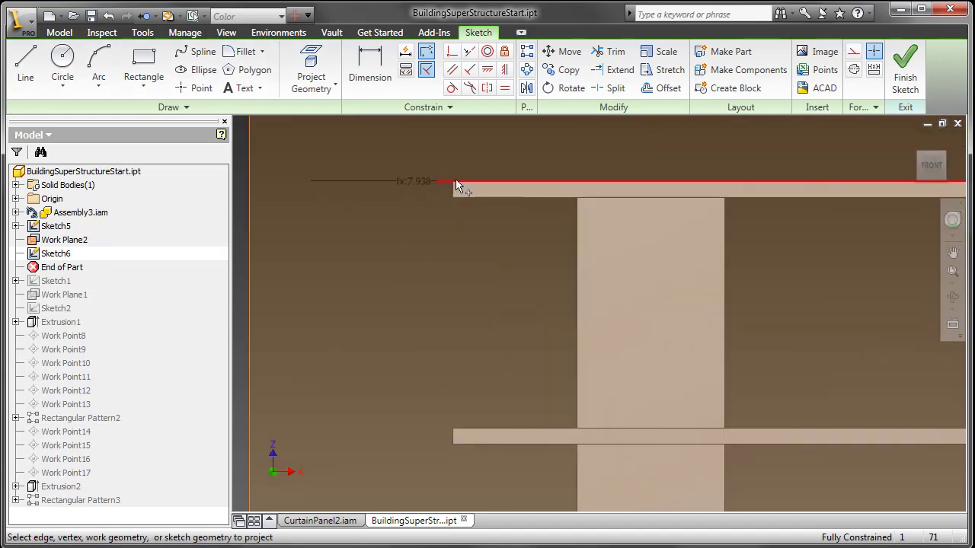
click(454, 195)
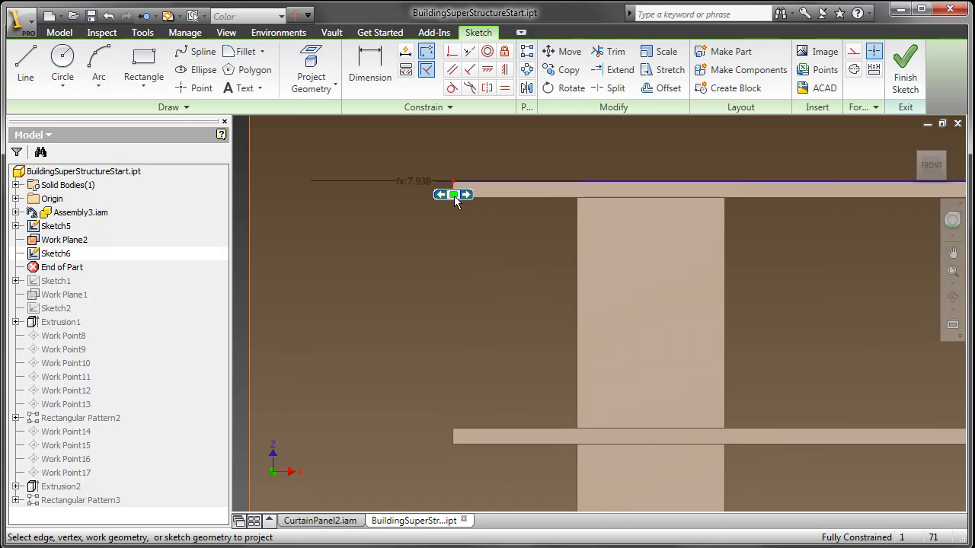
scroll(422, 261, down, 3)
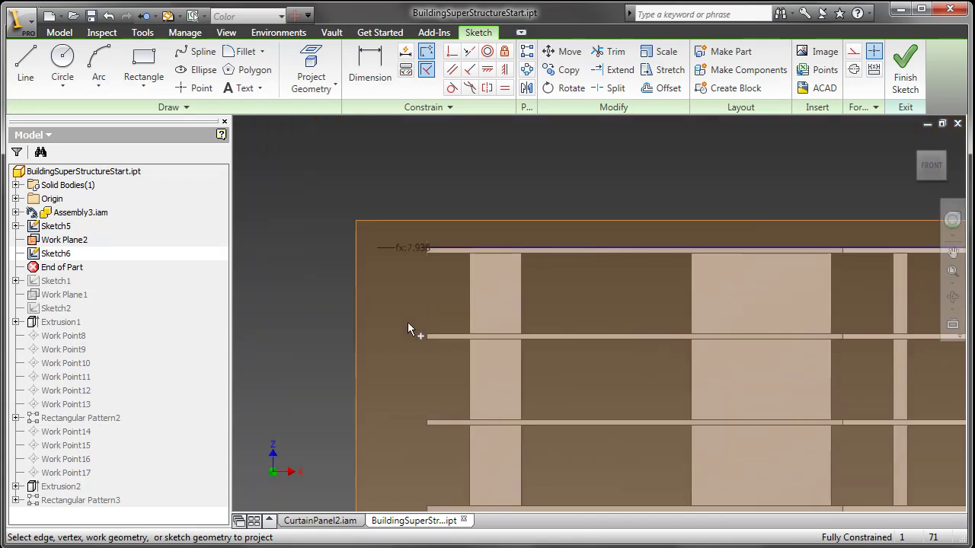
scroll(602, 265, up, 2)
scroll(719, 240, down, 2)
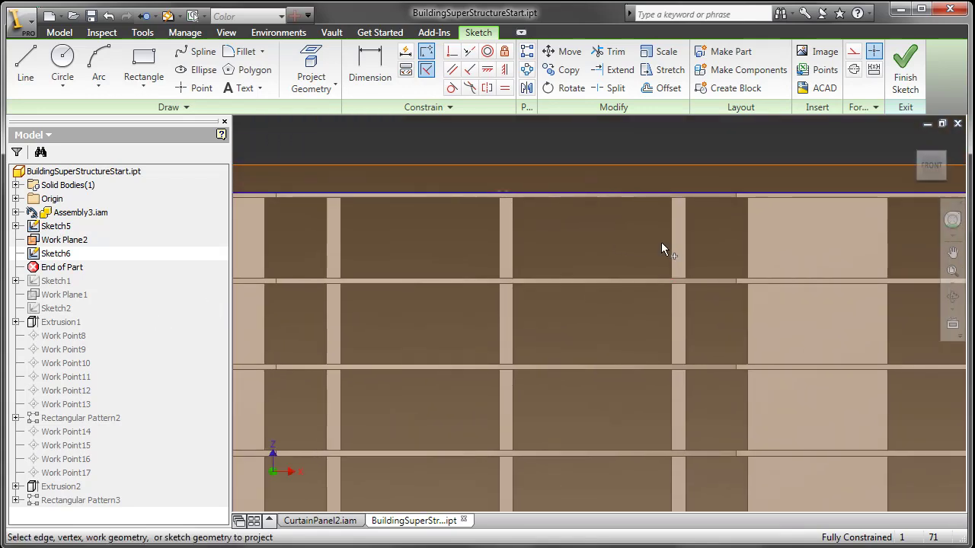
Project a floor-slab edge into the sketch, then return to the front sketch view.
key(F6)
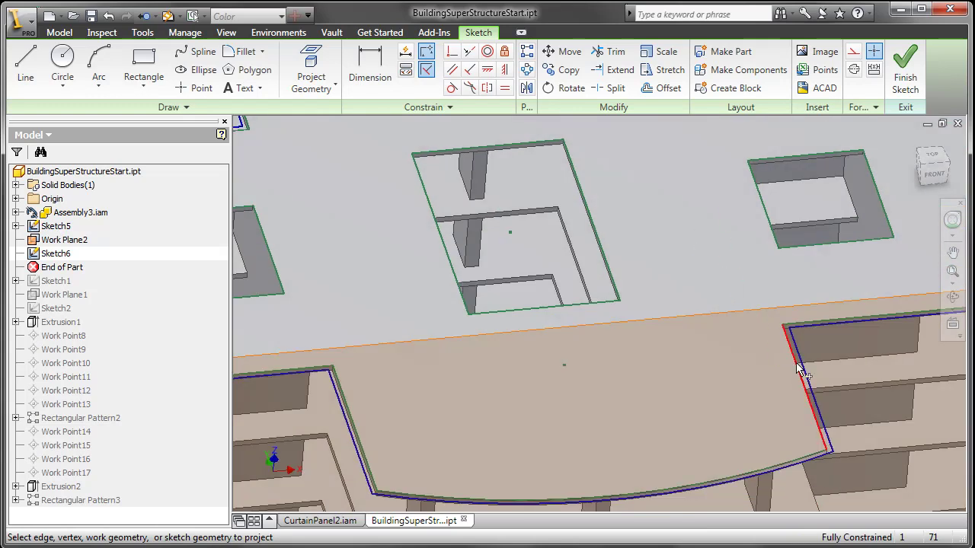
scroll(782, 329, up, 1)
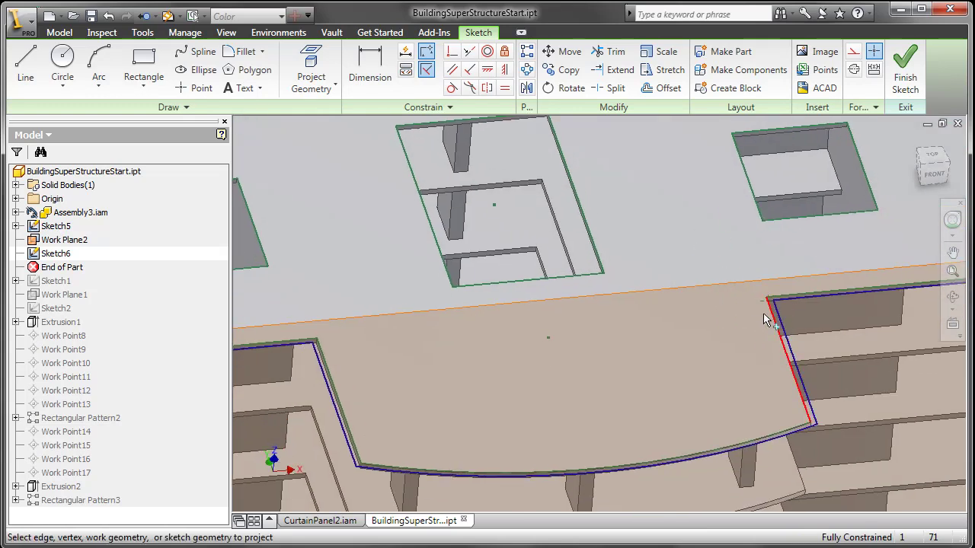
scroll(766, 320, down, 2)
mouse_move(740, 343)
middle_down()
mouse_move(572, 335)
mouse_move(690, 165)
middle_up()
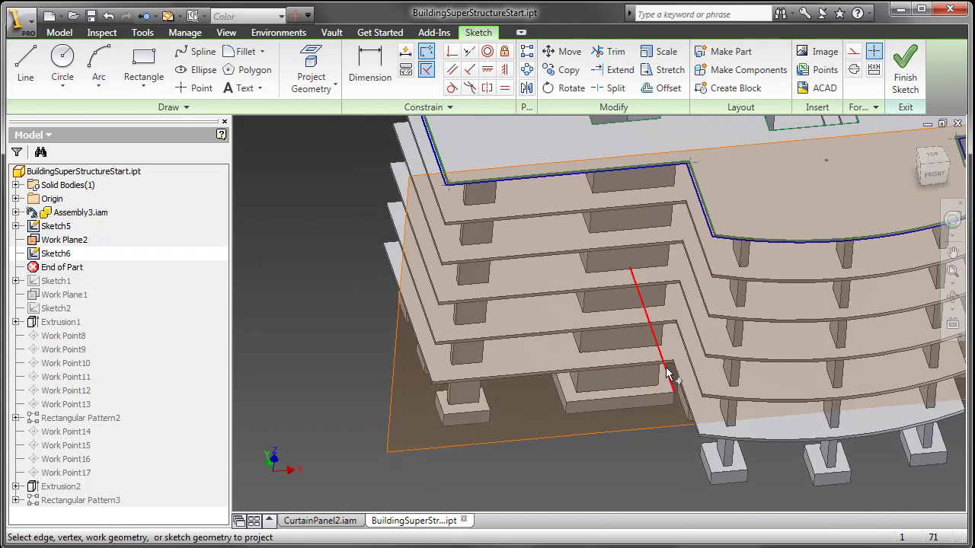
click(668, 373)
scroll(674, 346, up, 5)
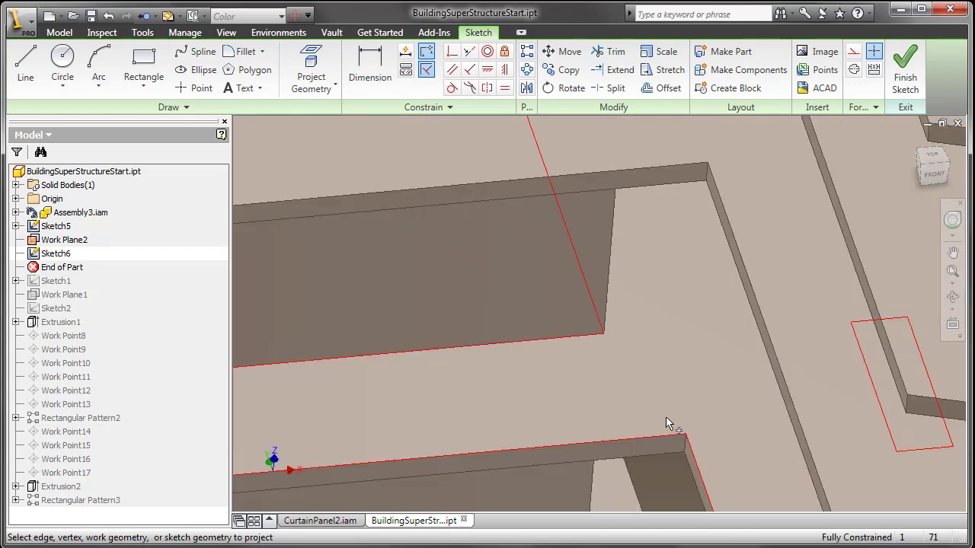
middle_drag(670, 426, 682, 321)
scroll(687, 365, down, 3)
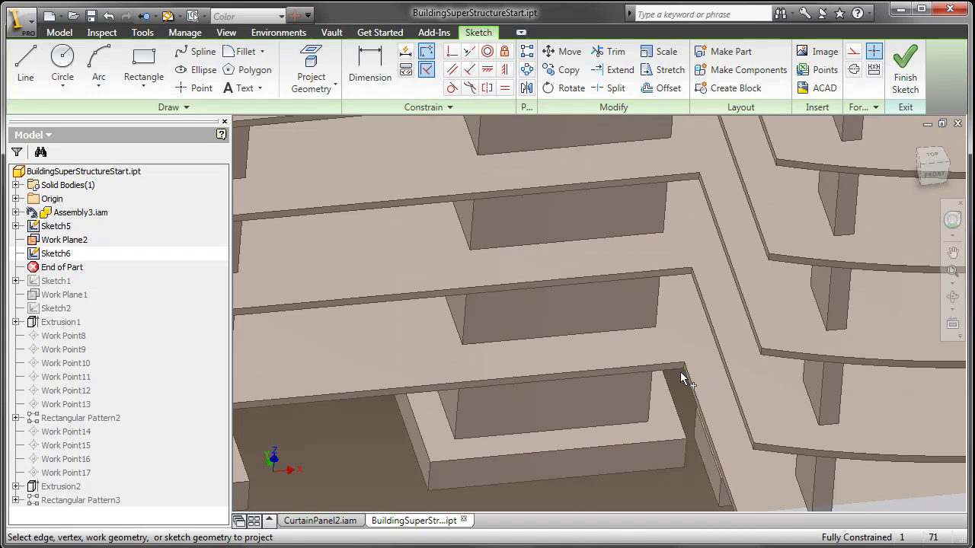
scroll(638, 400, down, 3)
key(Page_Up)
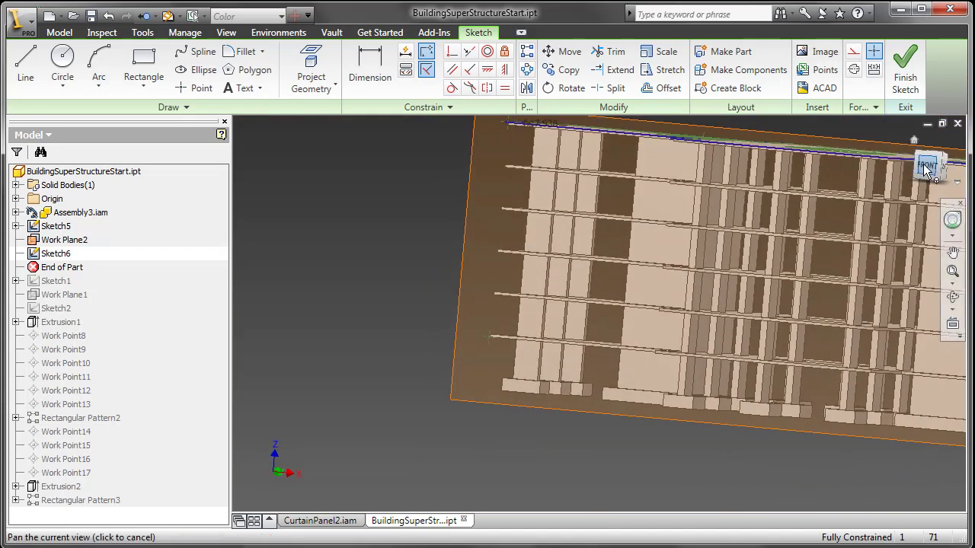
click(931, 169)
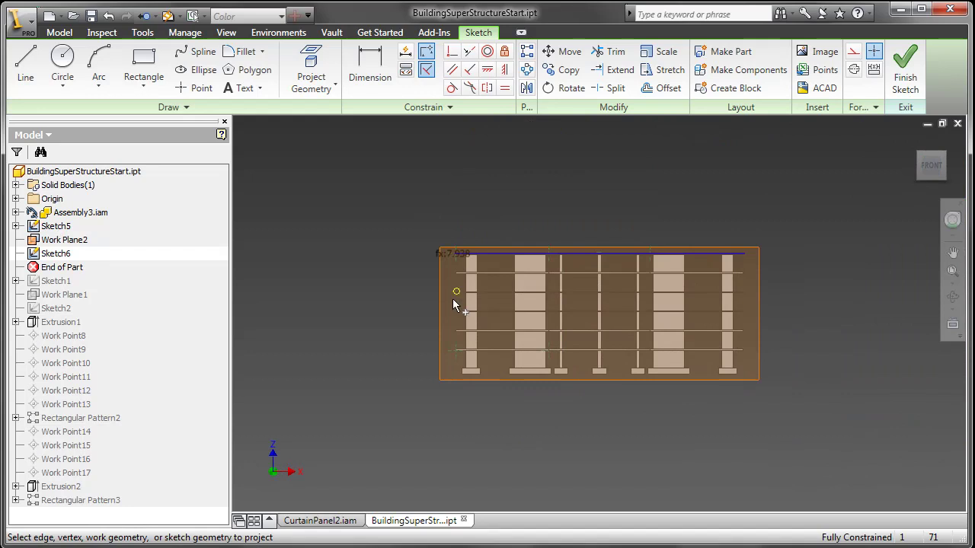
scroll(454, 305, up, 2)
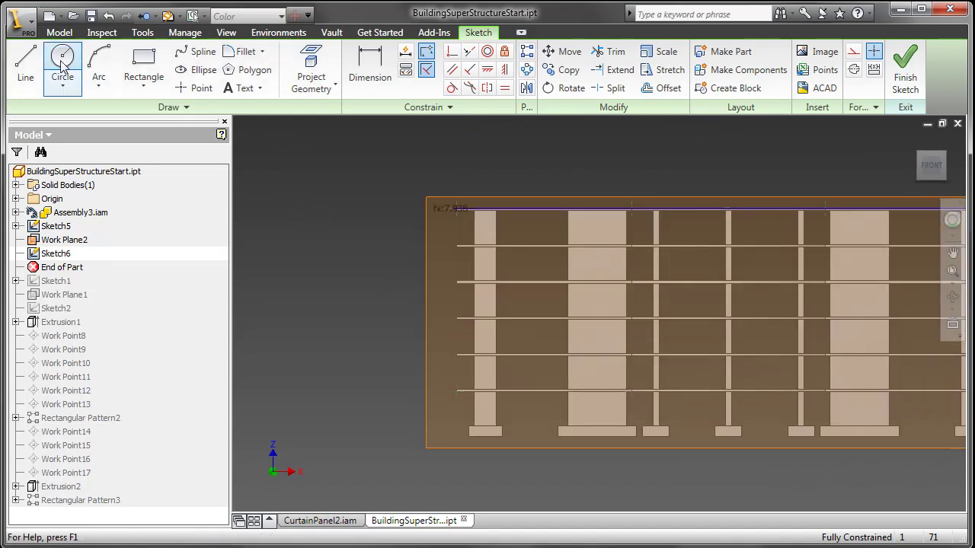
Draw a closed rectangular panel outline from the projected top edge down to the slab.
click(25, 65)
click(455, 209)
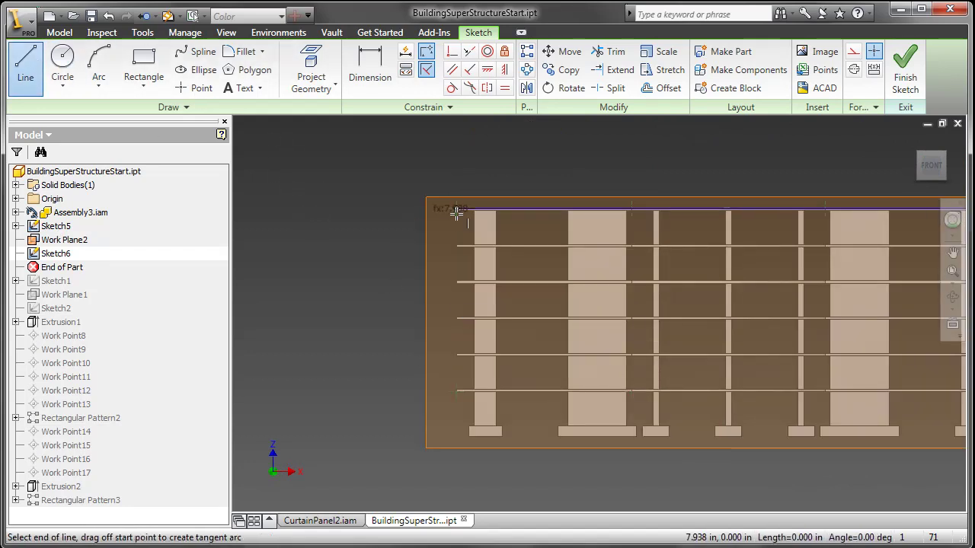
click(456, 392)
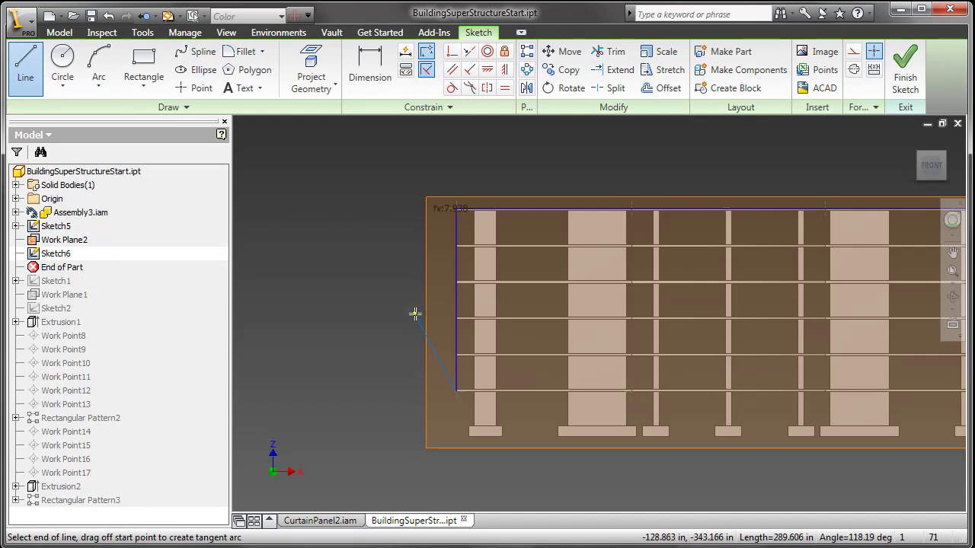
click(629, 392)
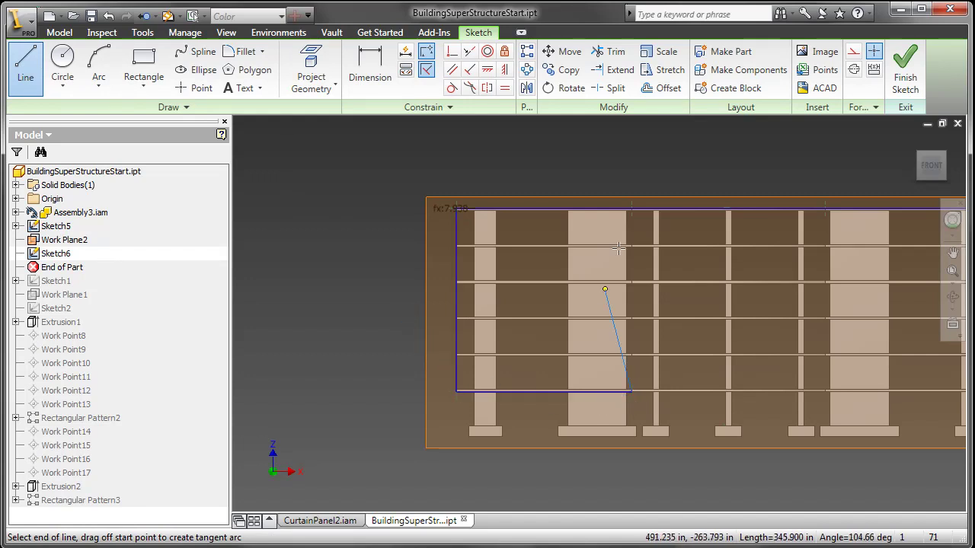
click(630, 208)
click(455, 208)
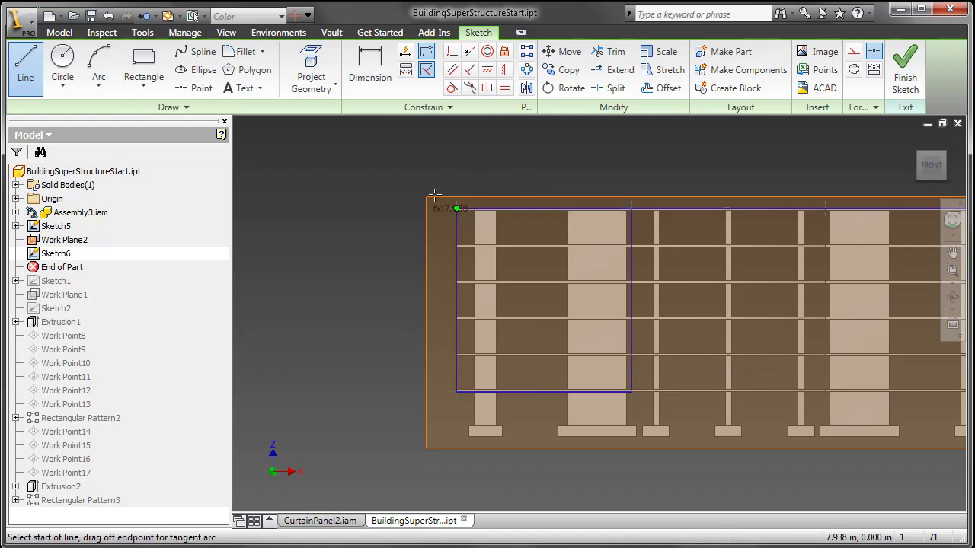
right_click(405, 179)
click(427, 187)
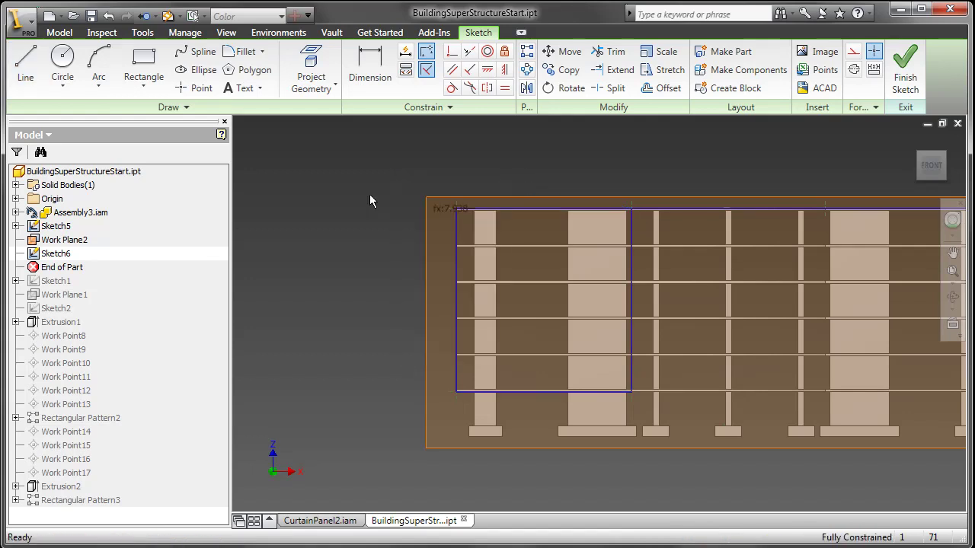
Pattern the outline's left line along the bottom edge: 10 copies at 5' spacing.
click(526, 53)
click(457, 304)
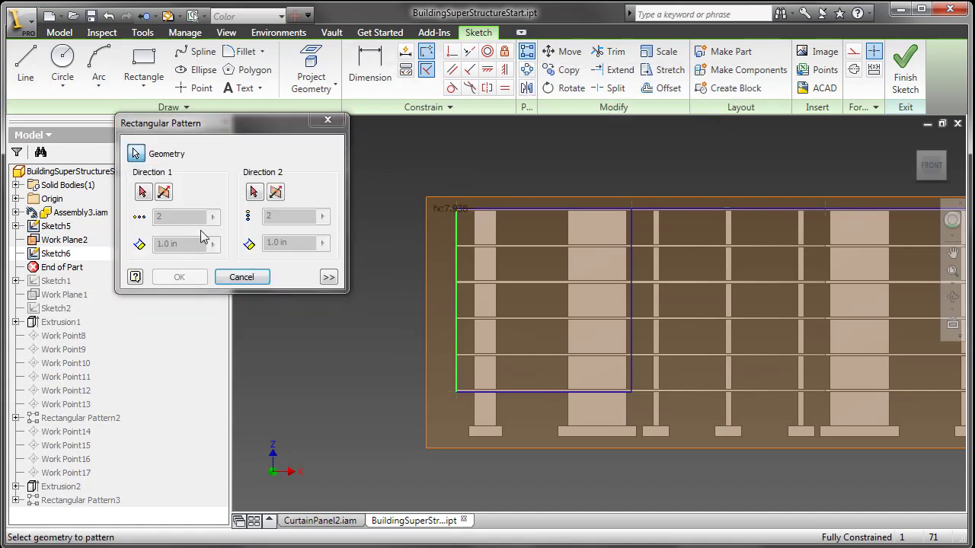
click(143, 193)
click(475, 391)
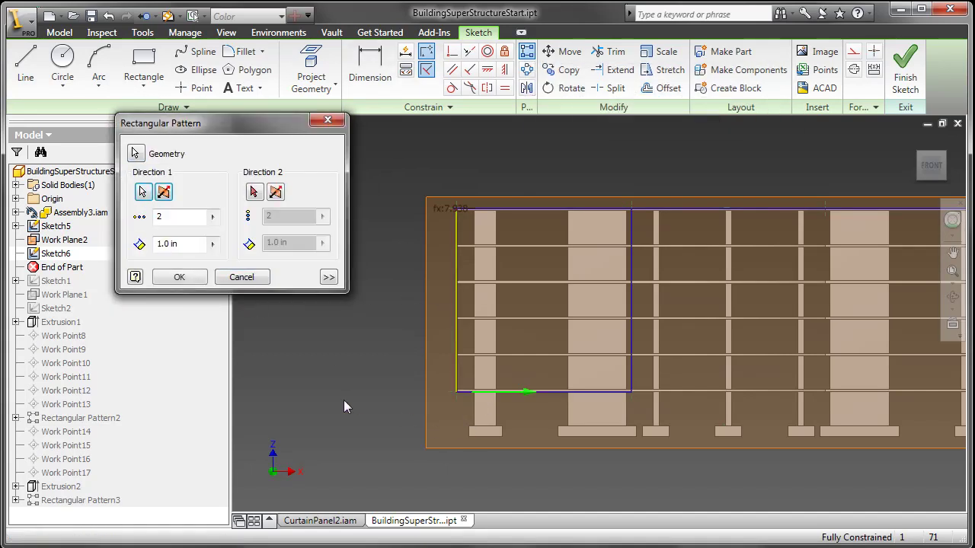
double_click(176, 216)
text(10)
key(Tab)
text(5')
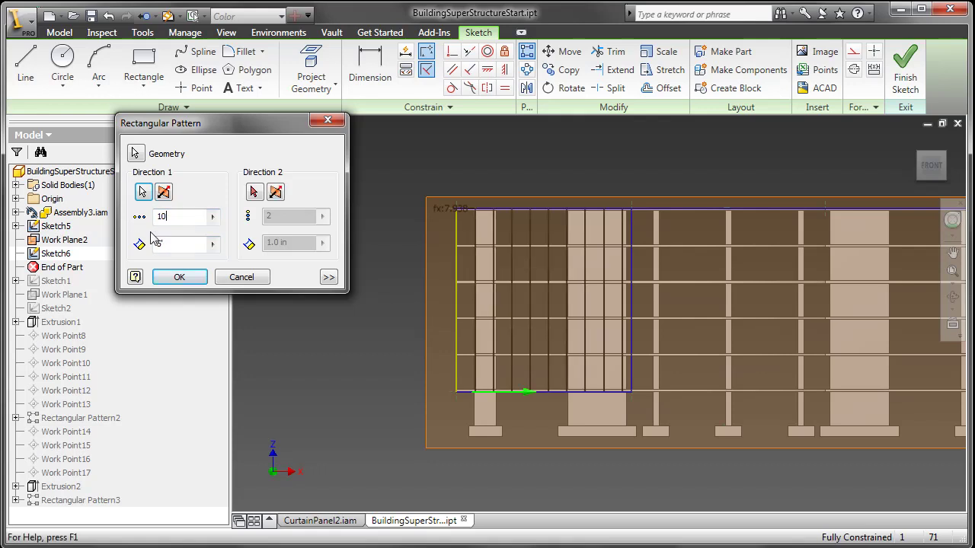
click(179, 277)
scroll(423, 401, down, 3)
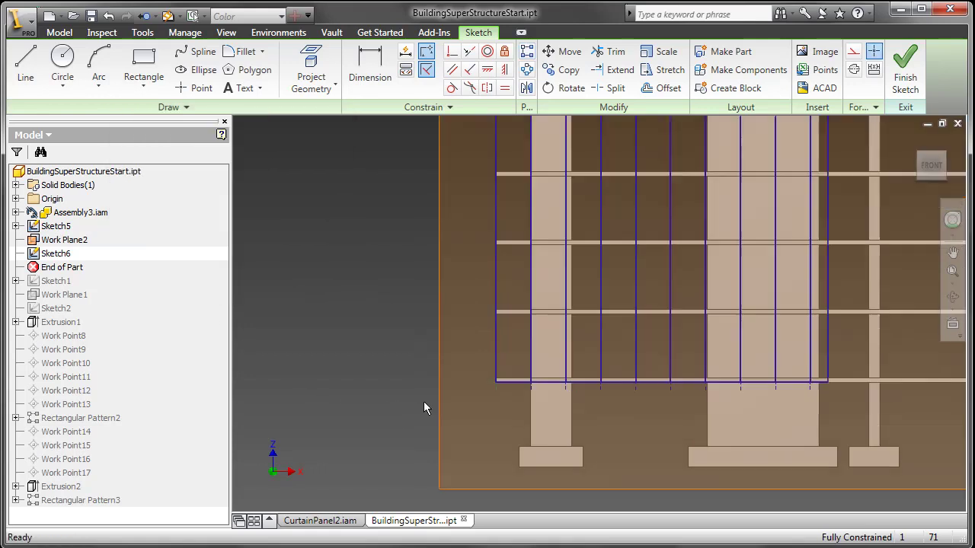
Draw two horizontal lines across the panel outline between its left and right edges.
mouse_move(424, 401)
middle_down()
mouse_move(400, 376)
mouse_move(388, 379)
middle_up()
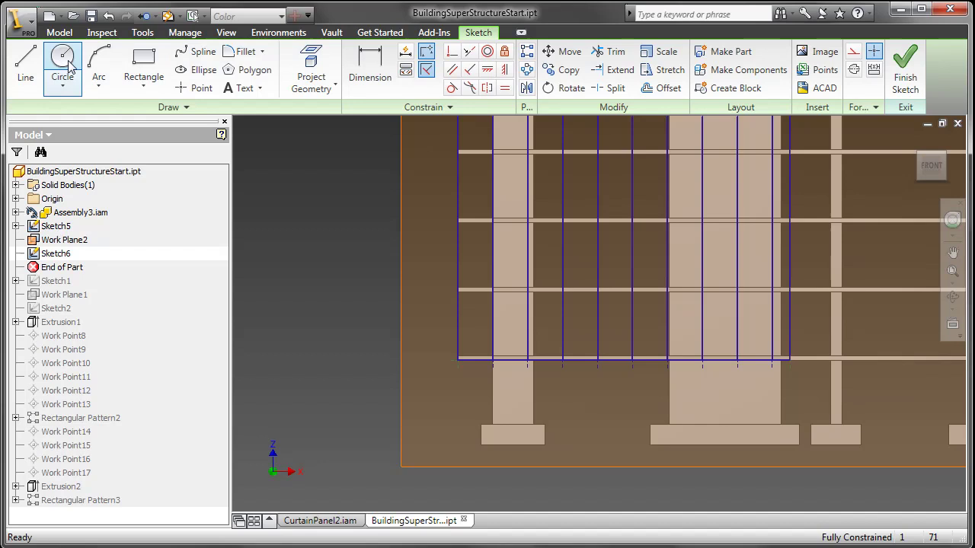
click(25, 65)
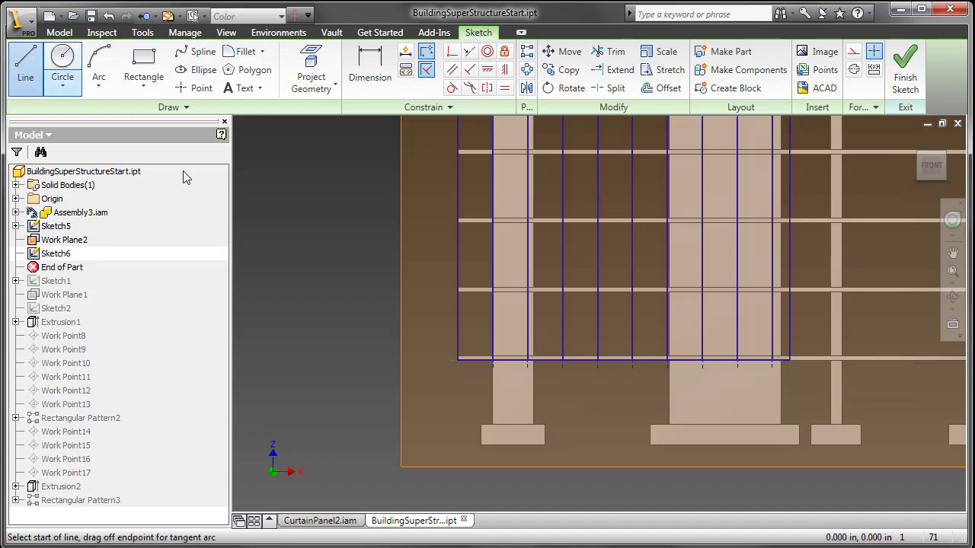
click(458, 278)
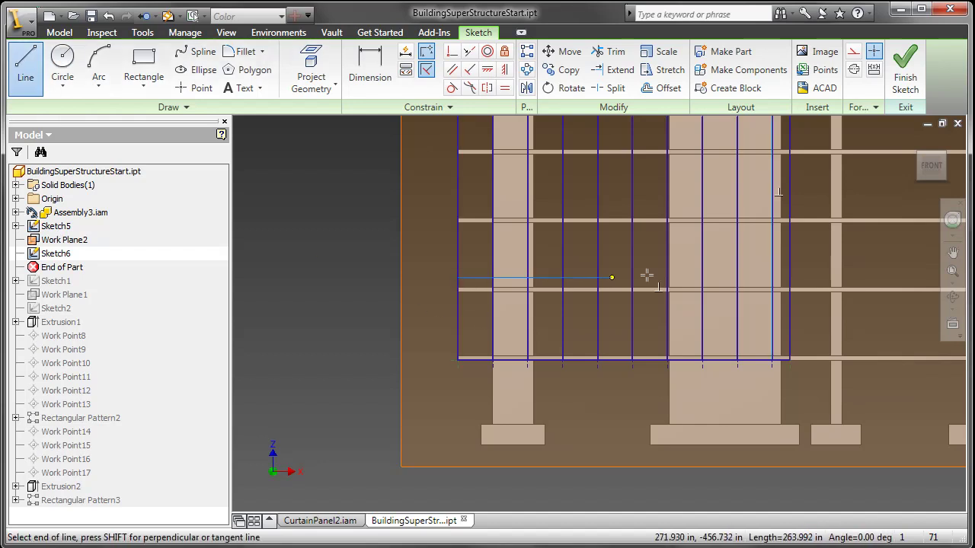
click(789, 278)
click(457, 301)
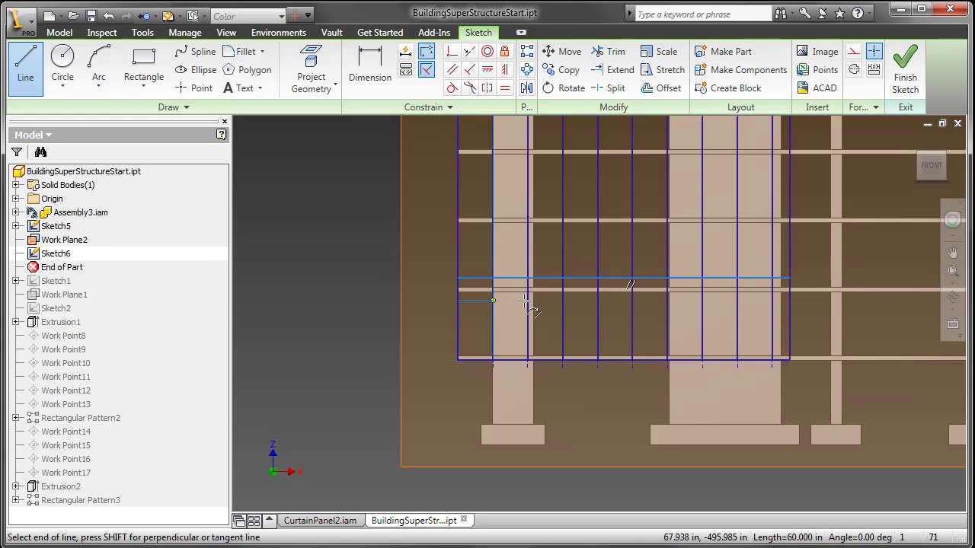
click(791, 302)
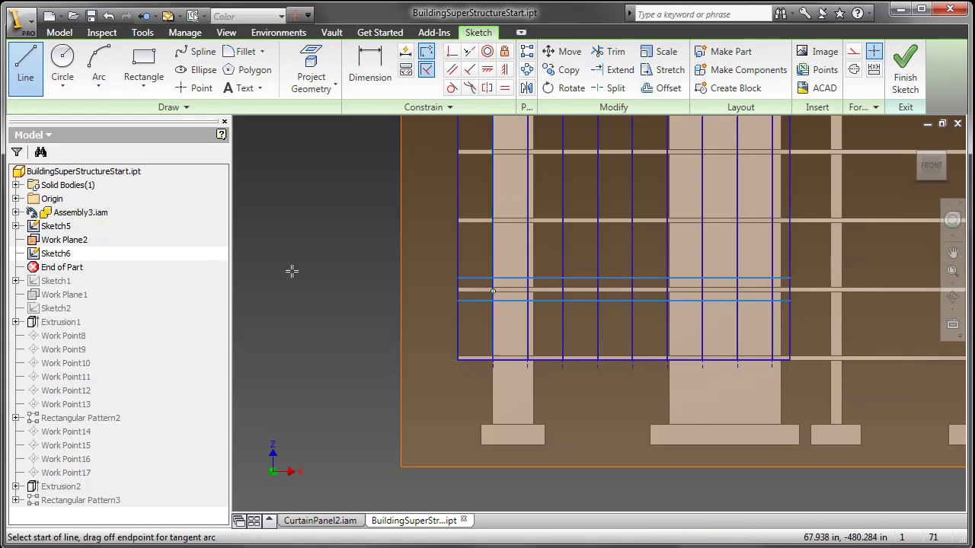
right_click(352, 253)
click(362, 262)
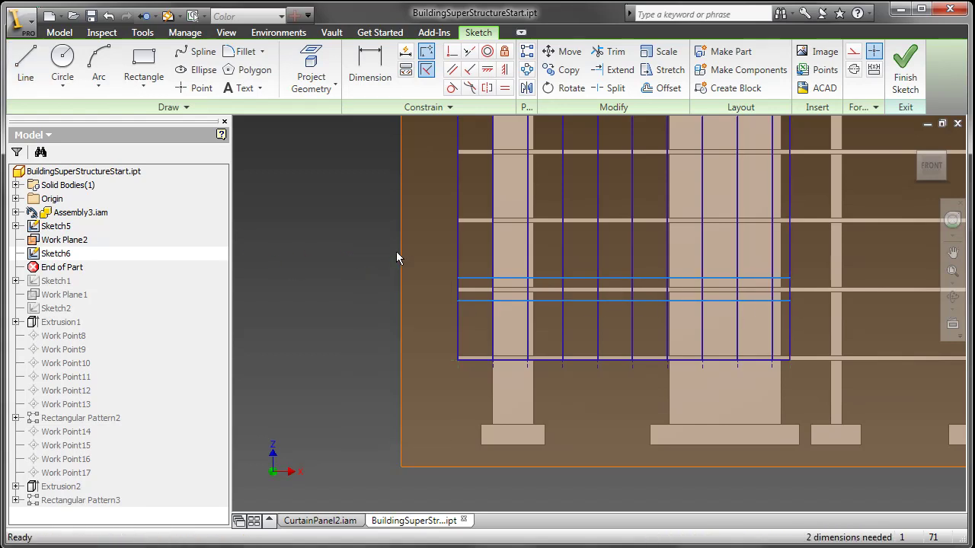
Dimension the lower horizontal lines at 12 and 8 to fully constrain the grid.
key(d)
scroll(416, 267, down, 5)
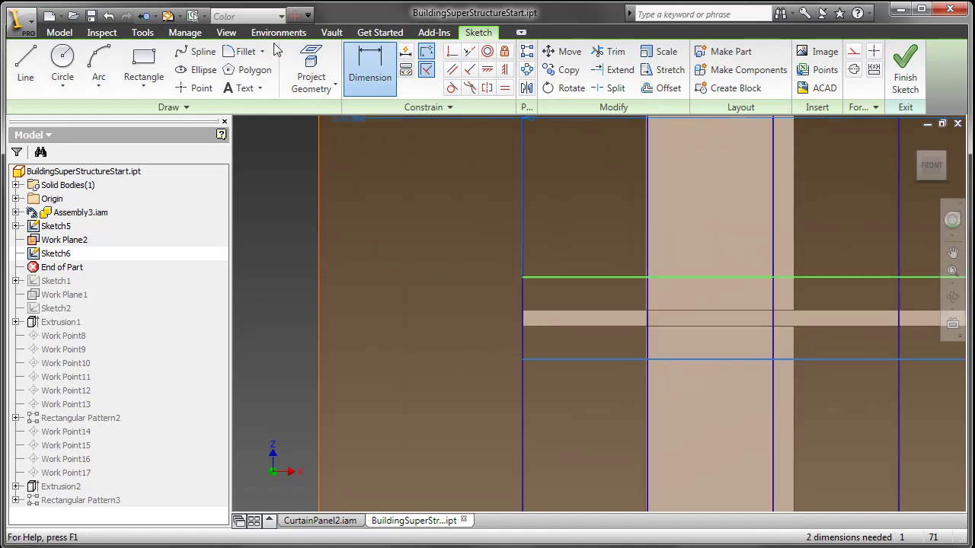
click(328, 96)
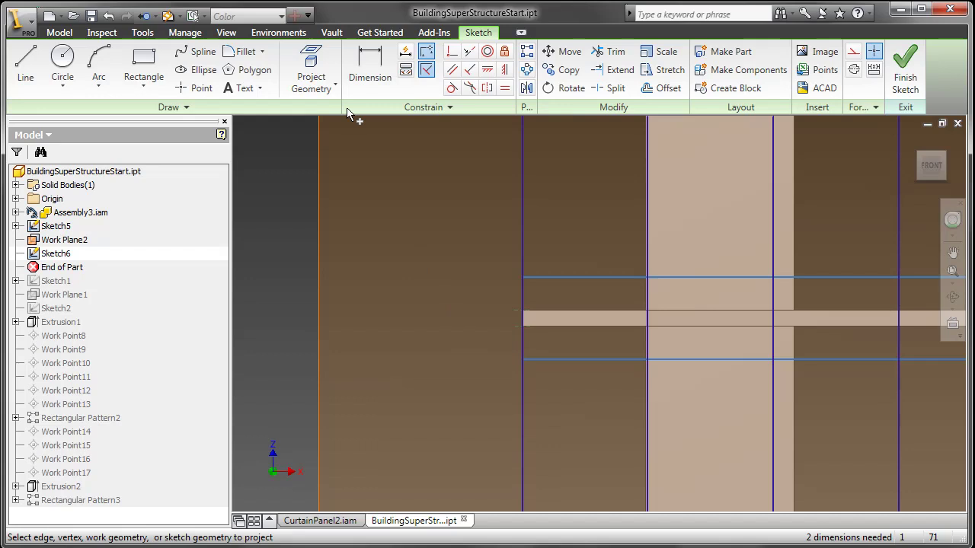
key(d)
click(537, 276)
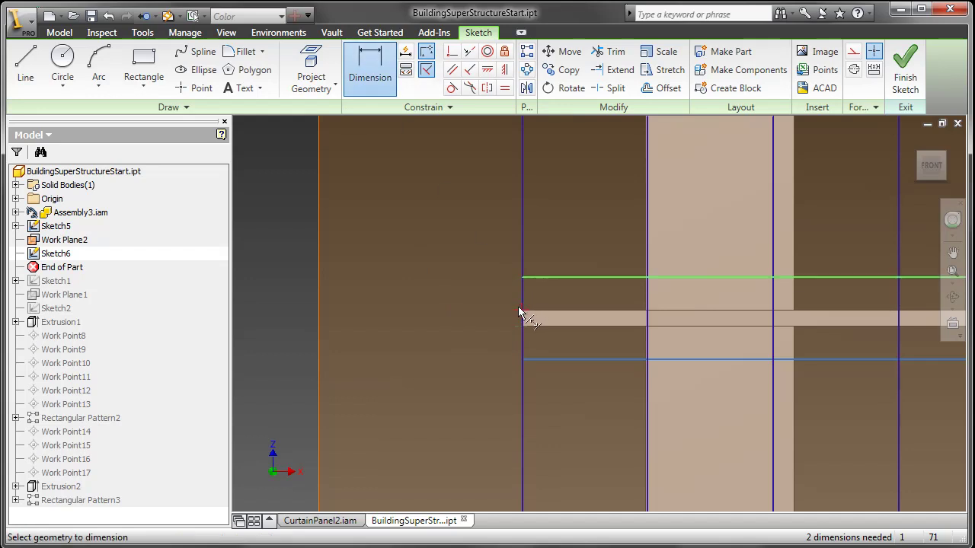
click(519, 310)
click(451, 293)
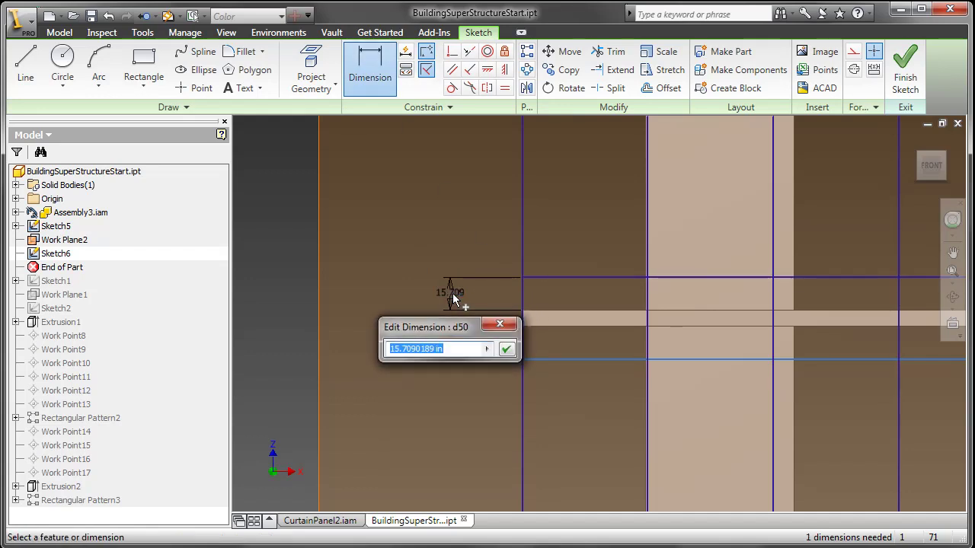
text(12)
key(Return)
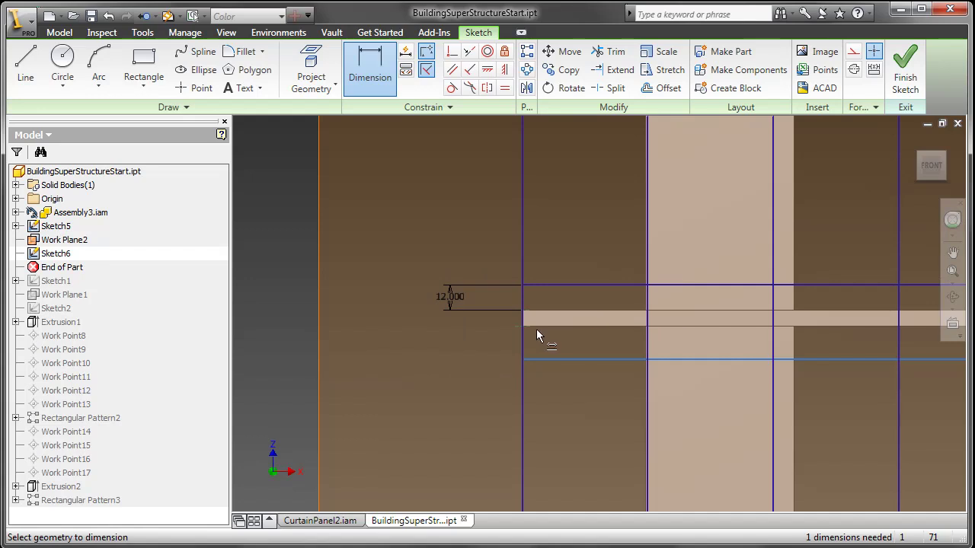
click(522, 326)
click(529, 359)
click(484, 341)
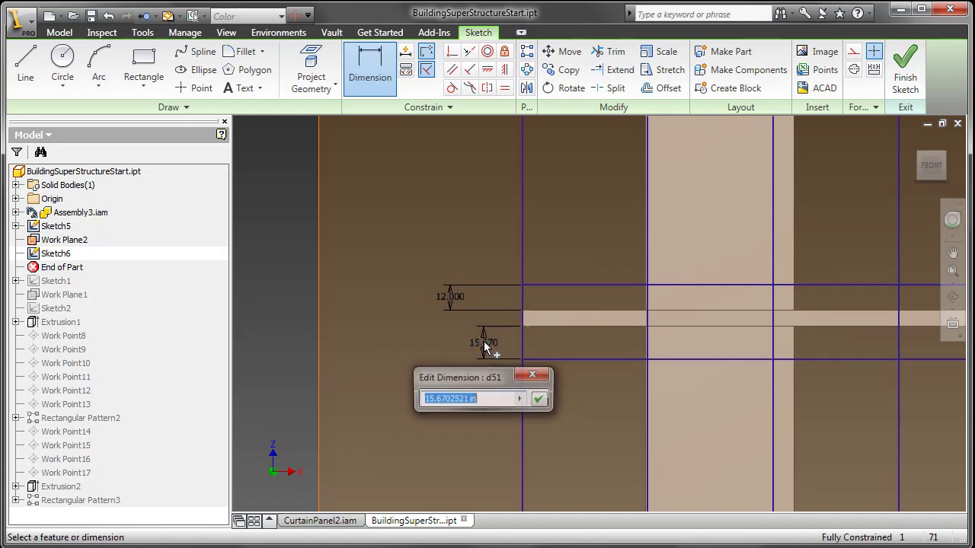
text(8)
key(Return)
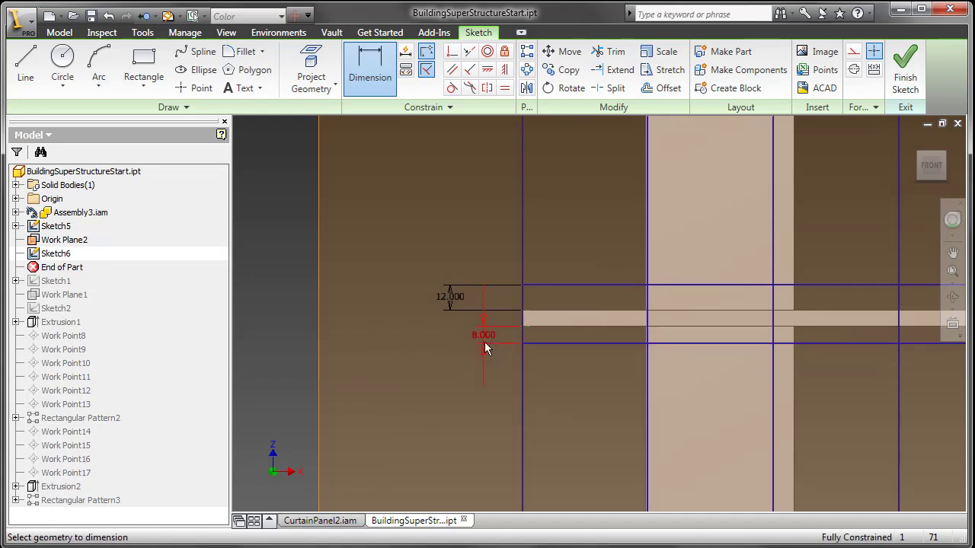
scroll(493, 336, down, 3)
mouse_move(473, 317)
middle_down()
mouse_move(505, 311)
mouse_move(430, 269)
middle_up()
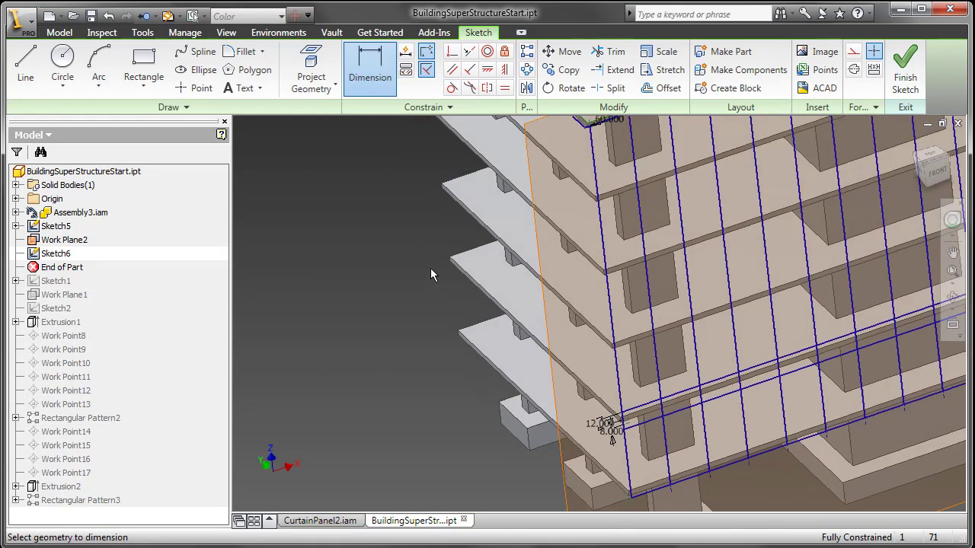
Measure the slab-to-slab distance as 118.11 in, with a dual metre readout of 3 m.
click(143, 32)
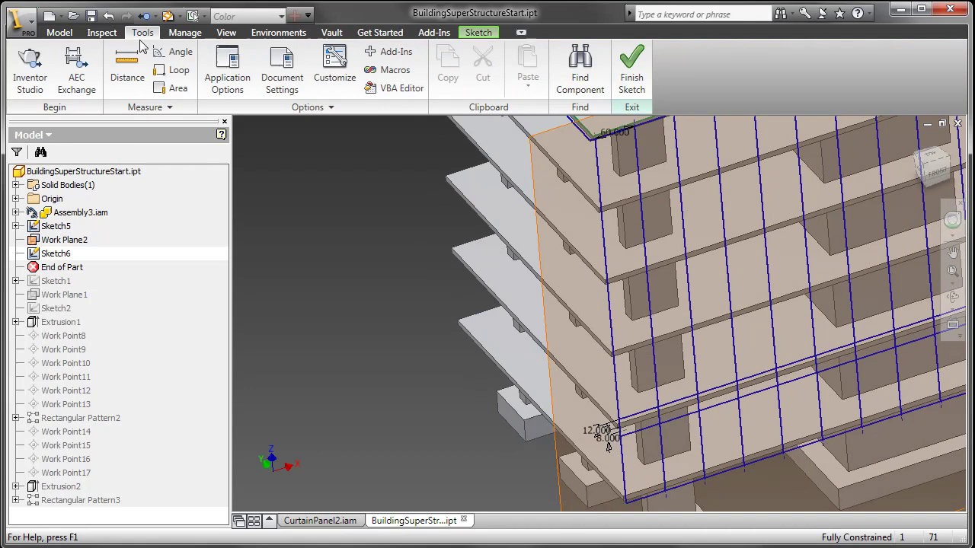
click(128, 67)
click(521, 299)
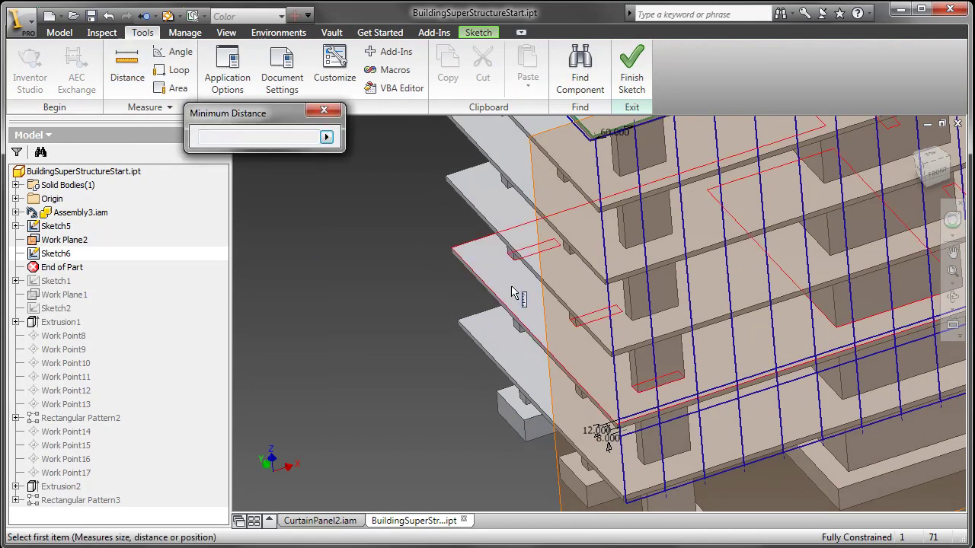
click(494, 207)
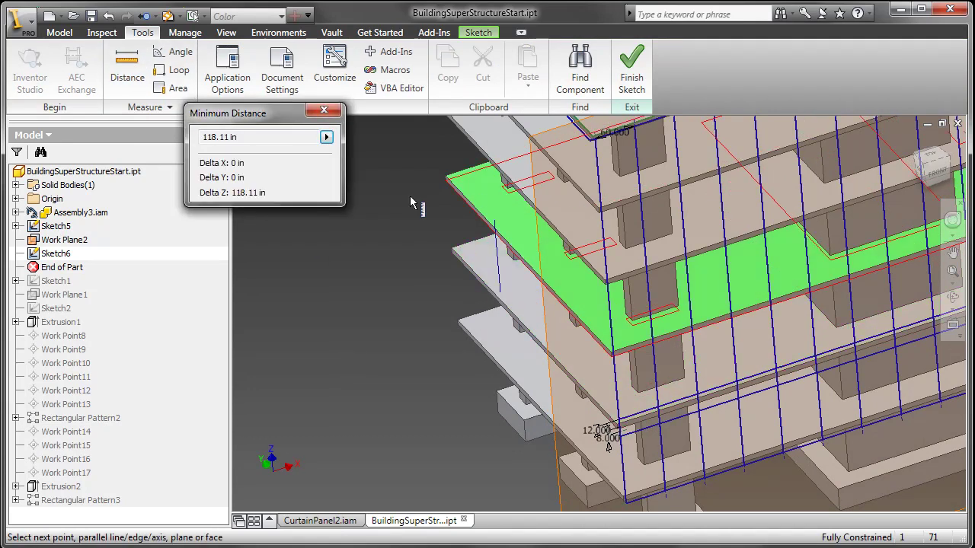
click(326, 138)
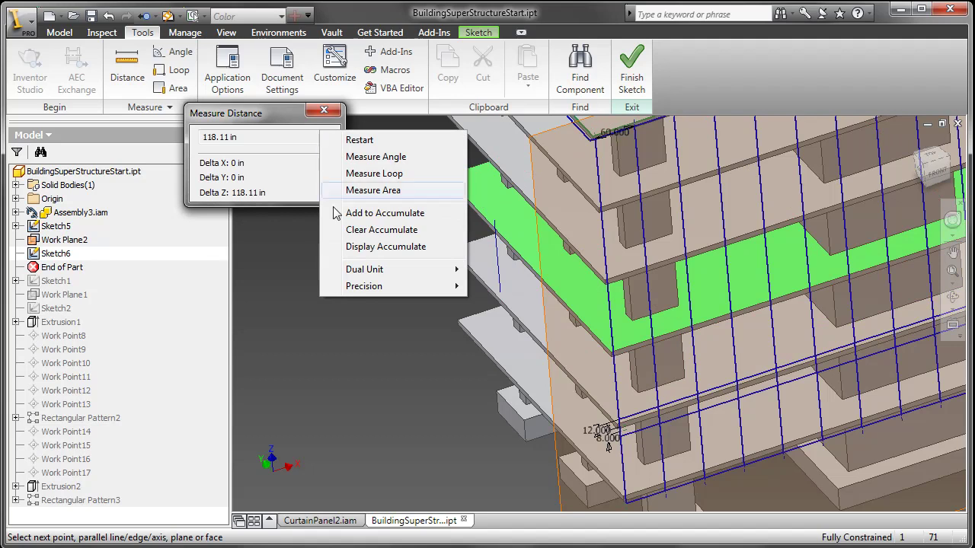
mouse_move(364, 269)
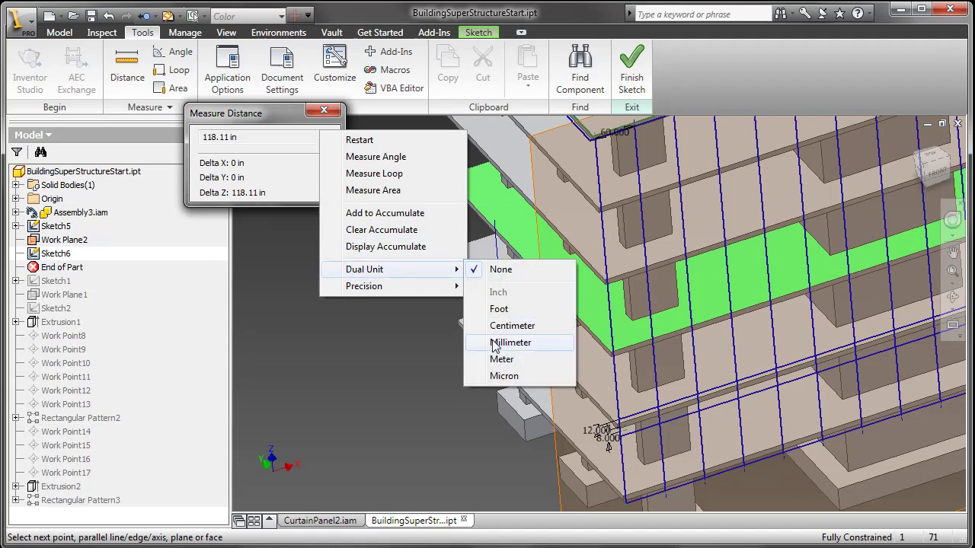
click(502, 362)
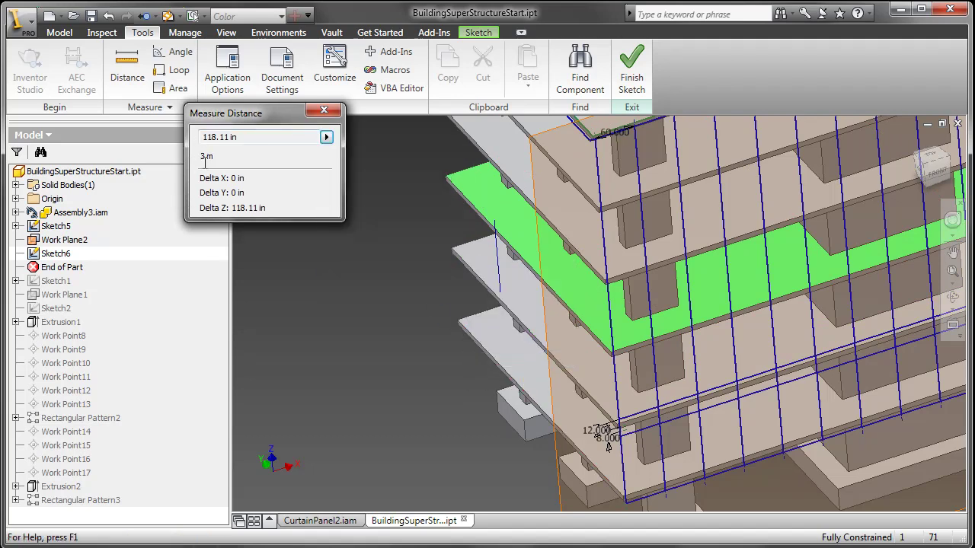
key(Escape)
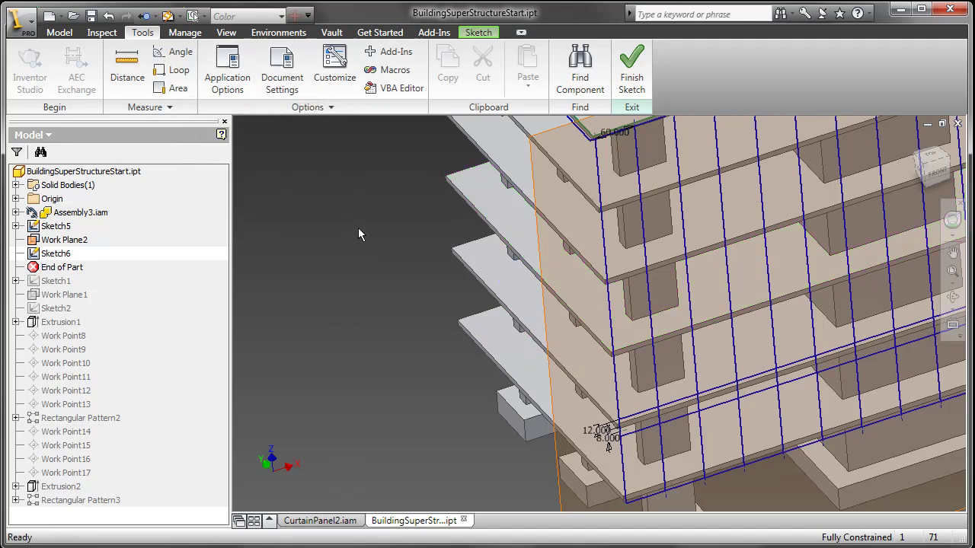
Set up a rectangular pattern of the horizontal line pair, directed upward along the vertical line.
key(F2)
drag(363, 236, 310, 192)
scroll(309, 191, up, 3)
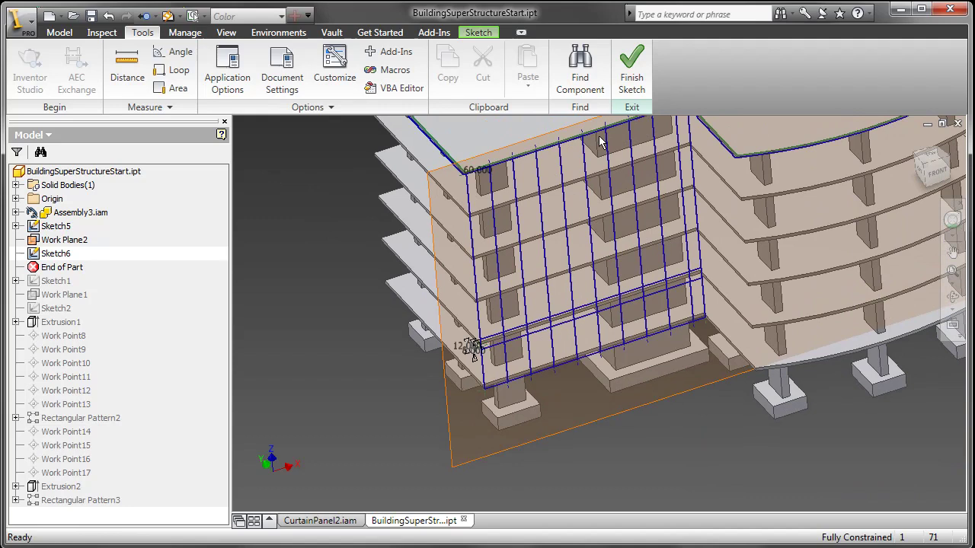
click(935, 167)
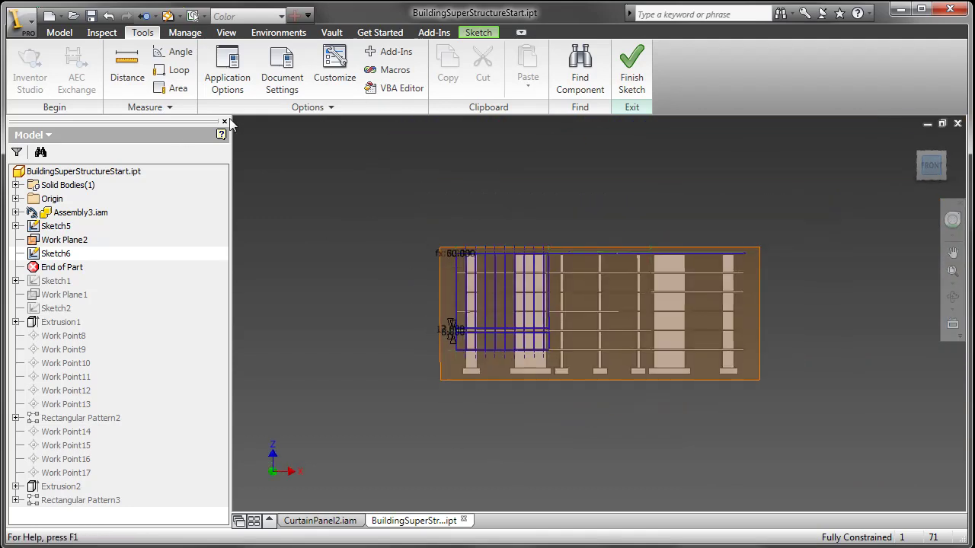
click(478, 32)
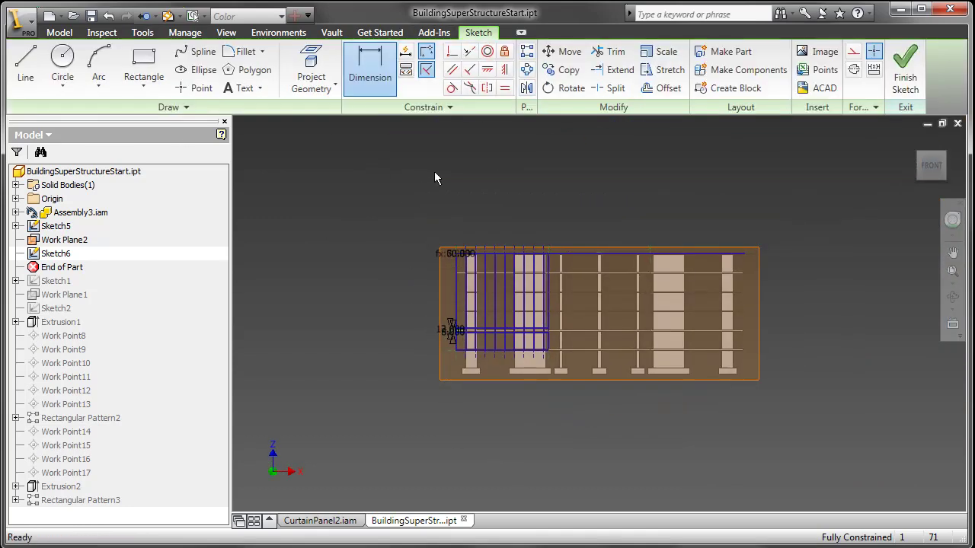
click(529, 57)
scroll(457, 355, down, 5)
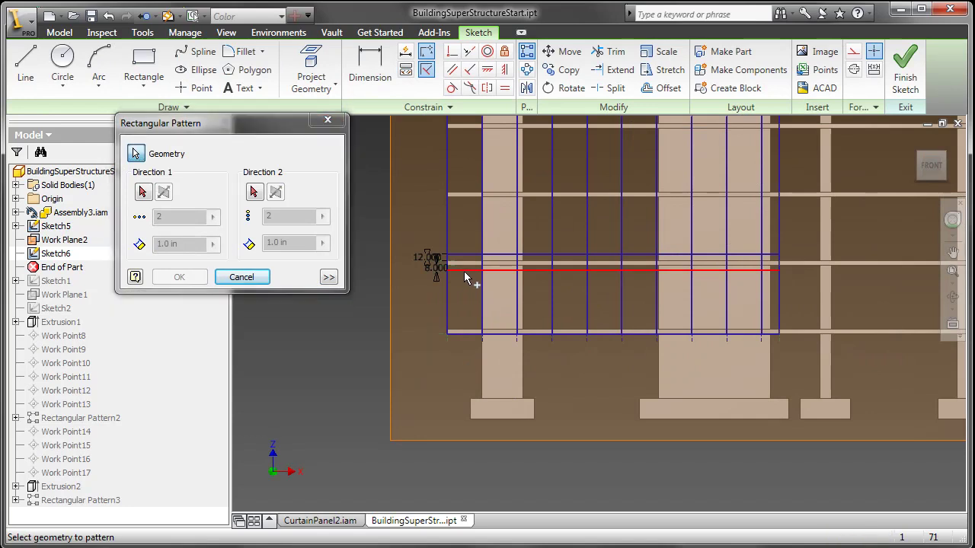
click(464, 271)
click(142, 192)
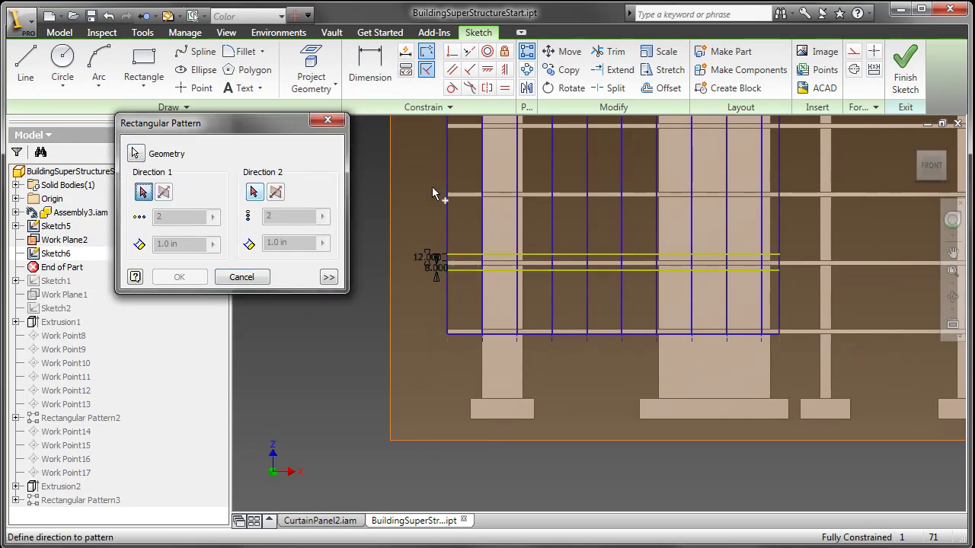
click(448, 183)
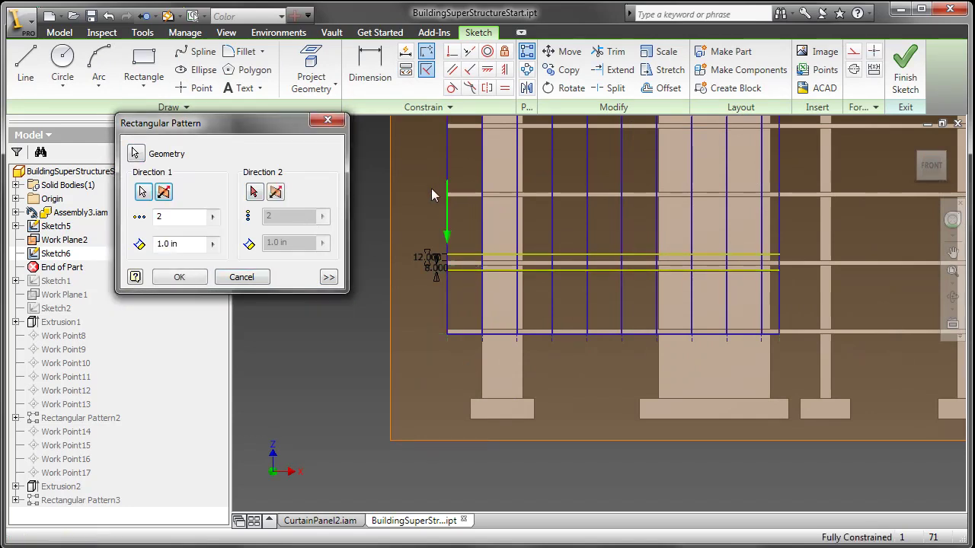
click(164, 192)
Give the line-pair pattern 4 copies at 3 m spacing and apply it.
scroll(467, 427, down, 1)
middle_drag(468, 408, 468, 432)
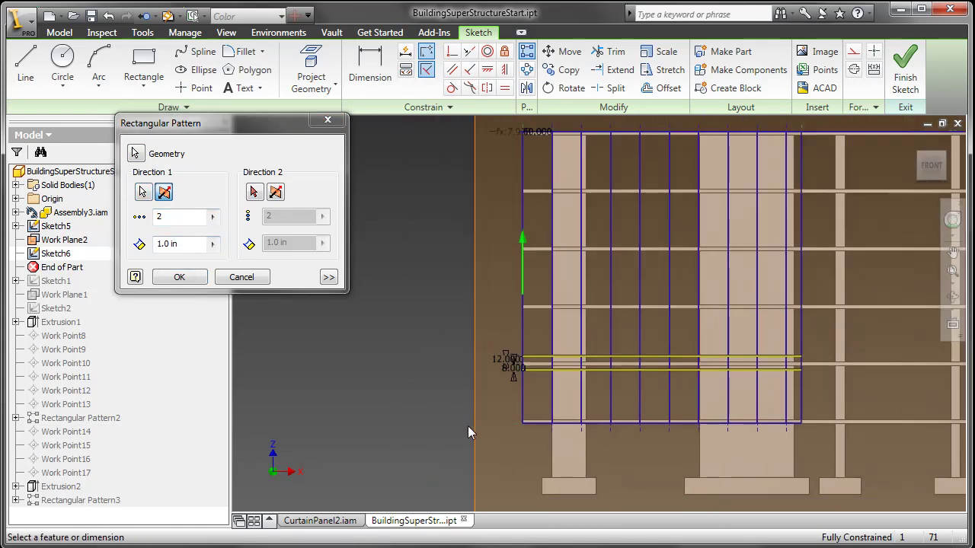
double_click(164, 217)
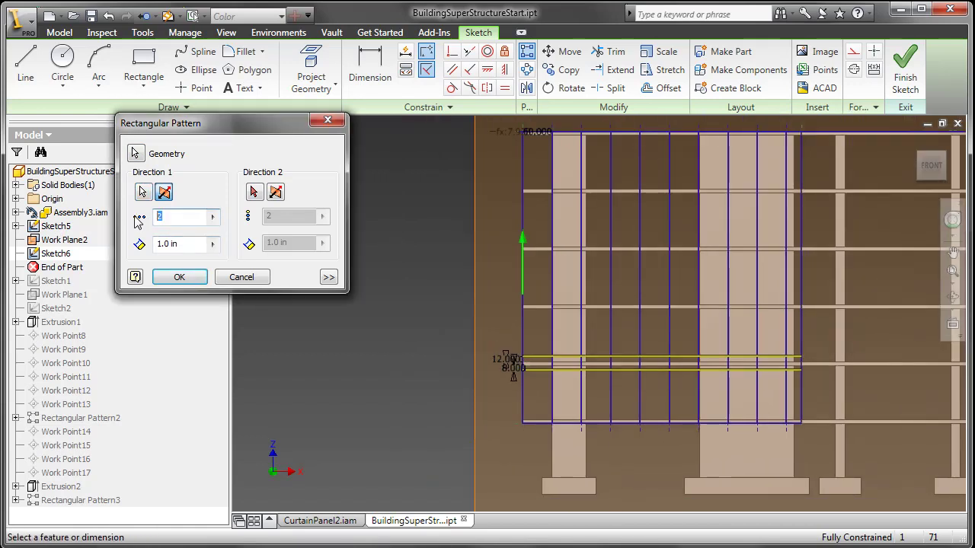
text(4)
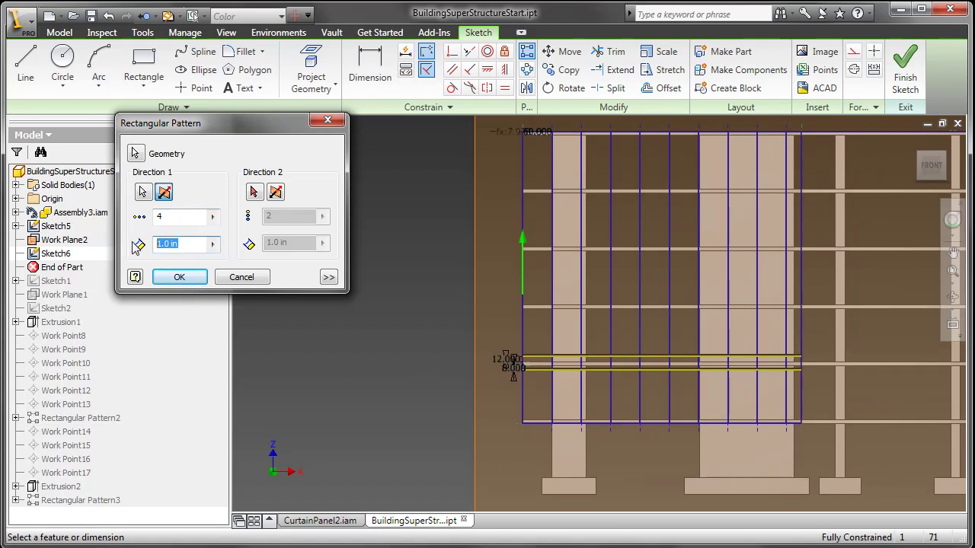
text(3m)
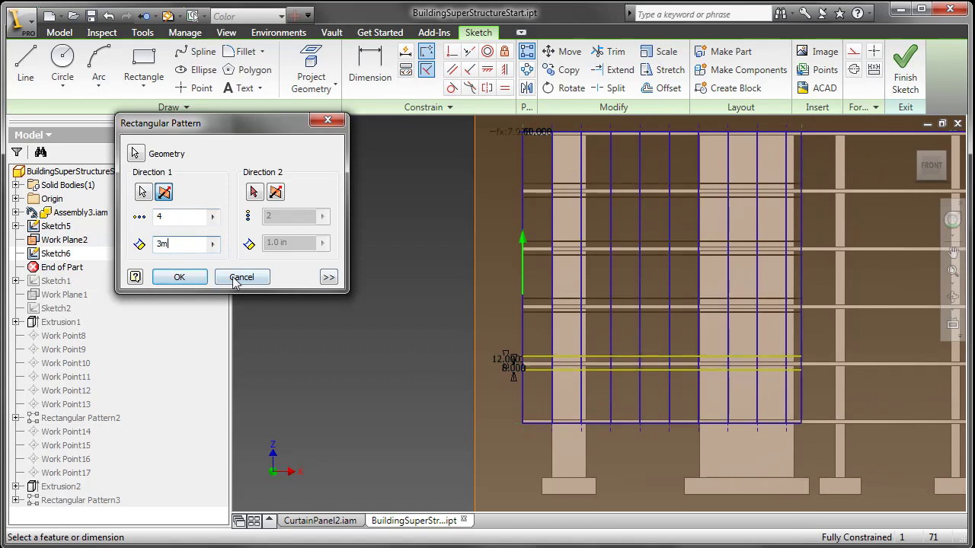
click(191, 278)
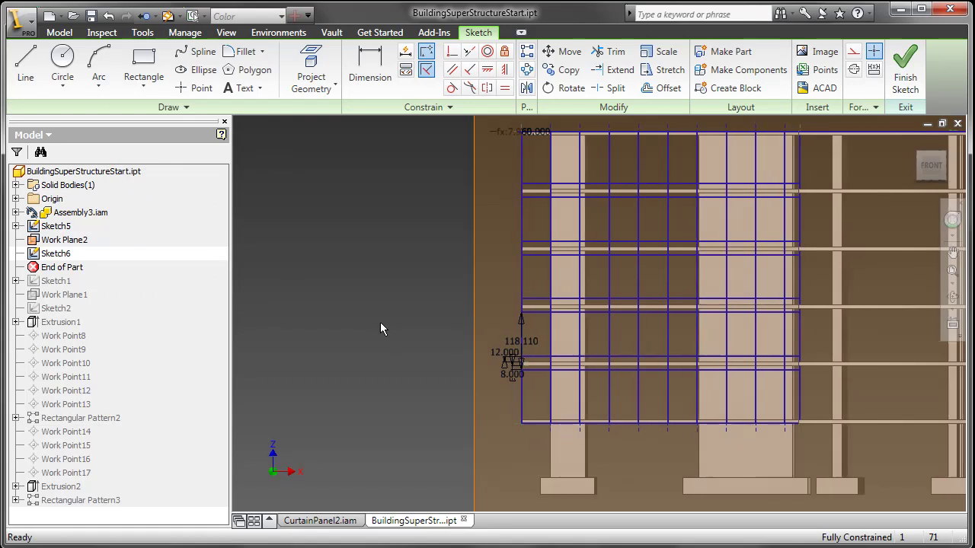
key(F6)
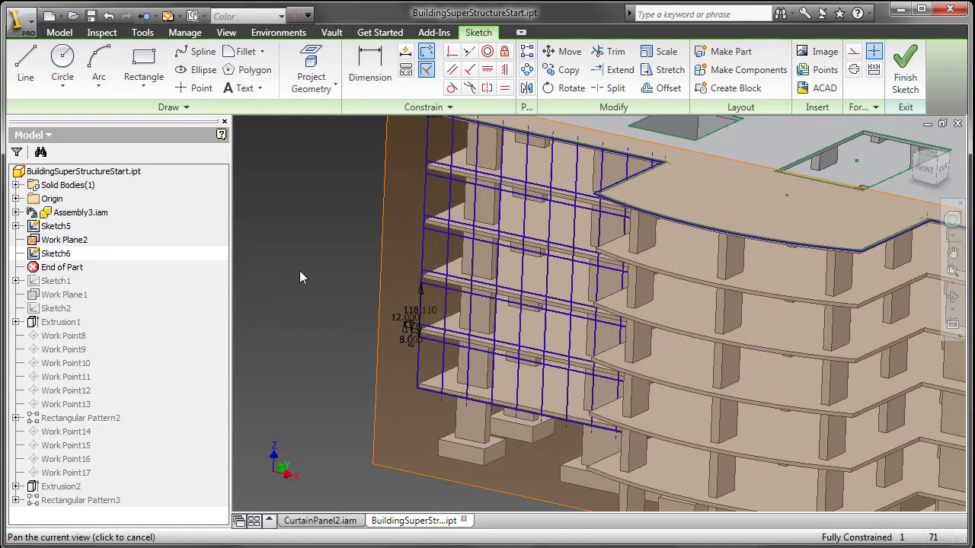
middle_drag(319, 293, 333, 322)
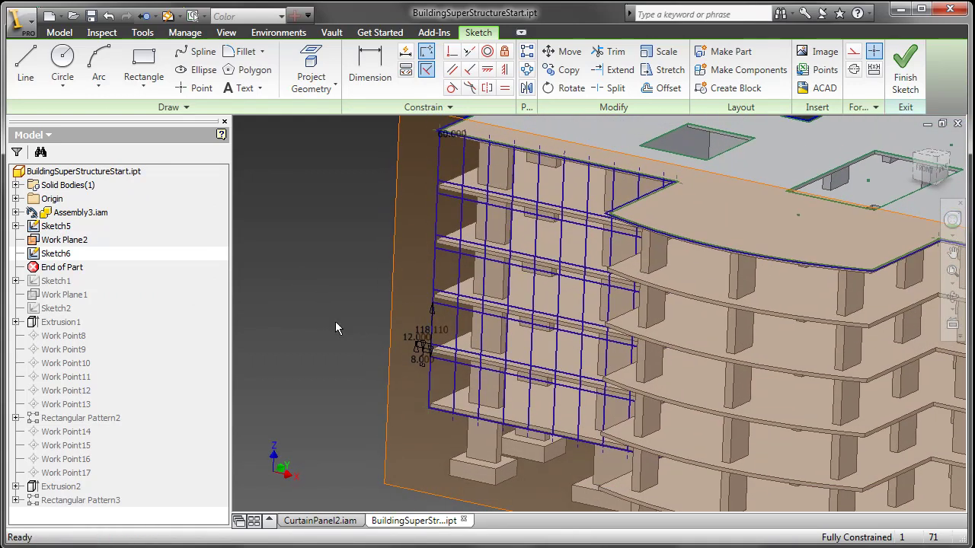
Finish the grid sketch and start the Work Point command in repeat mode.
click(904, 72)
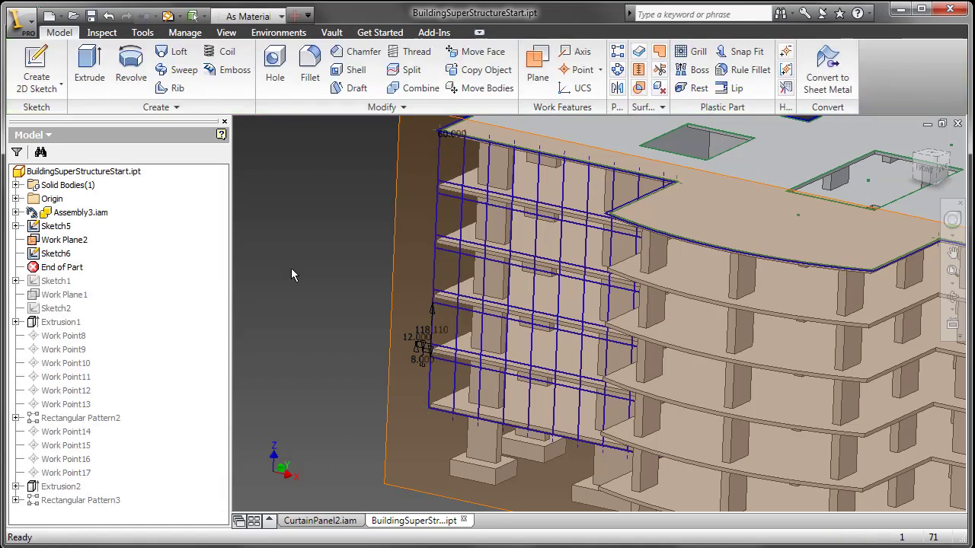
scroll(339, 326, down, 3)
middle_drag(372, 377, 318, 330)
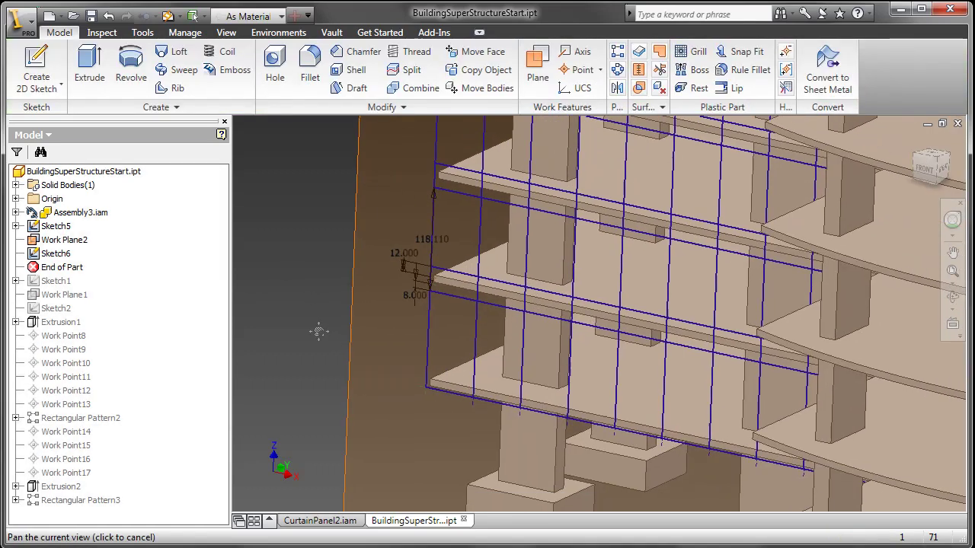
click(582, 70)
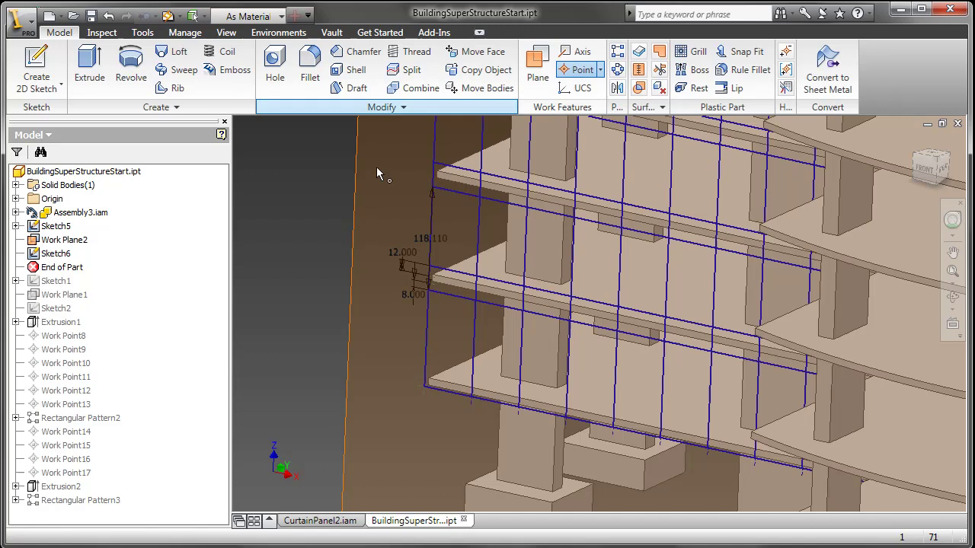
right_click(286, 212)
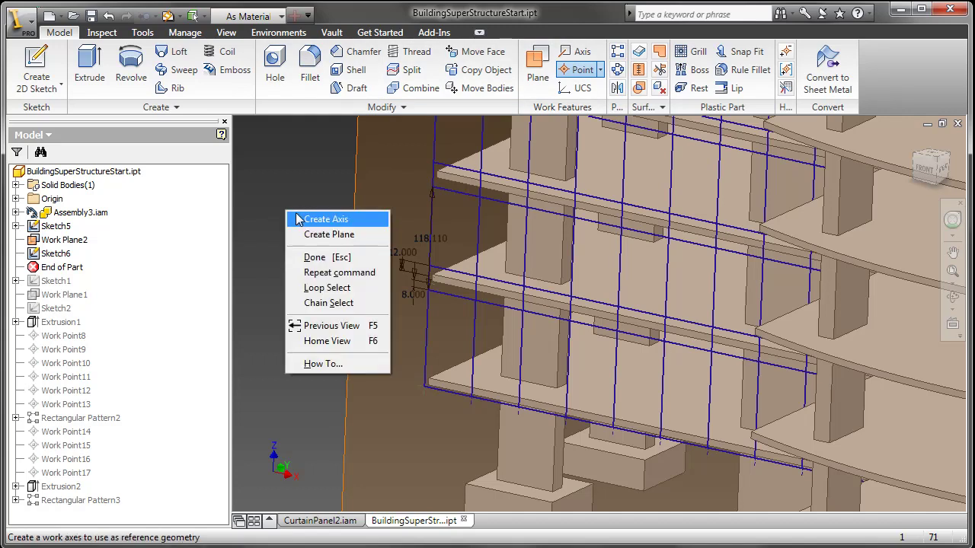
click(319, 272)
Place Work Points 18–23 at the grid line intersections, then end the command.
click(476, 310)
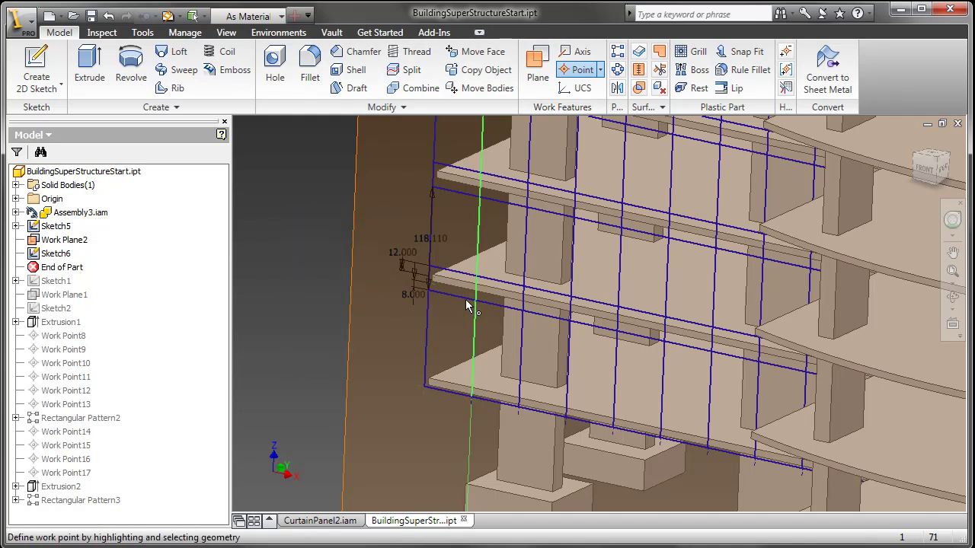
click(463, 295)
click(472, 275)
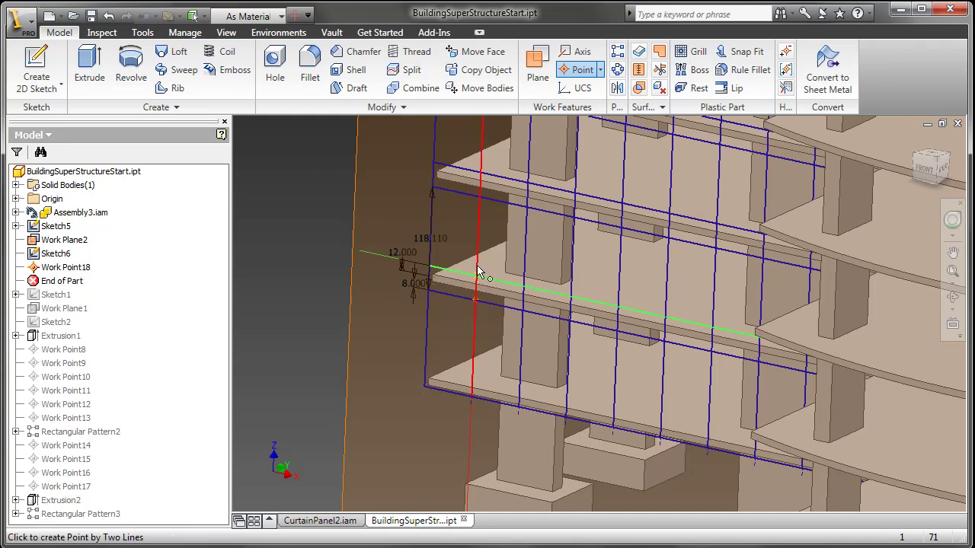
click(473, 198)
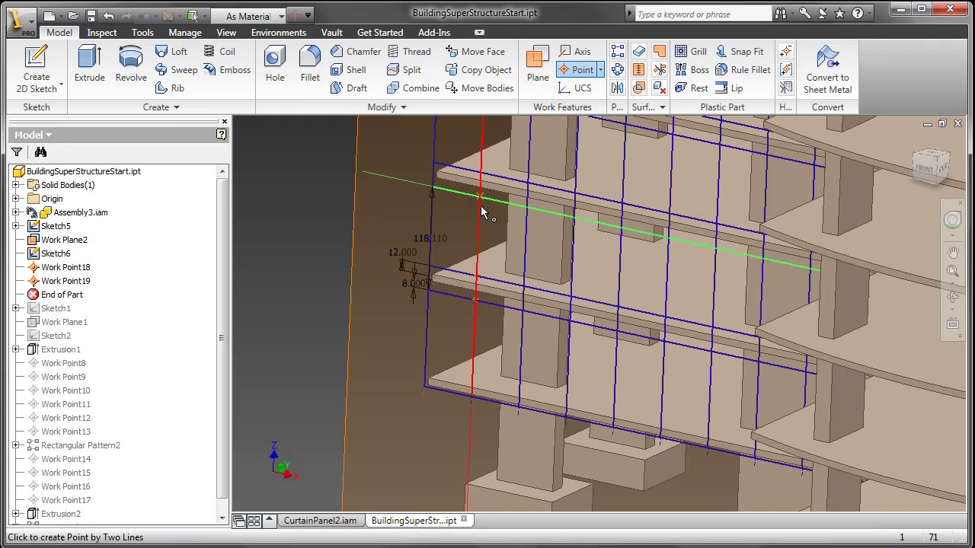
click(481, 206)
click(509, 204)
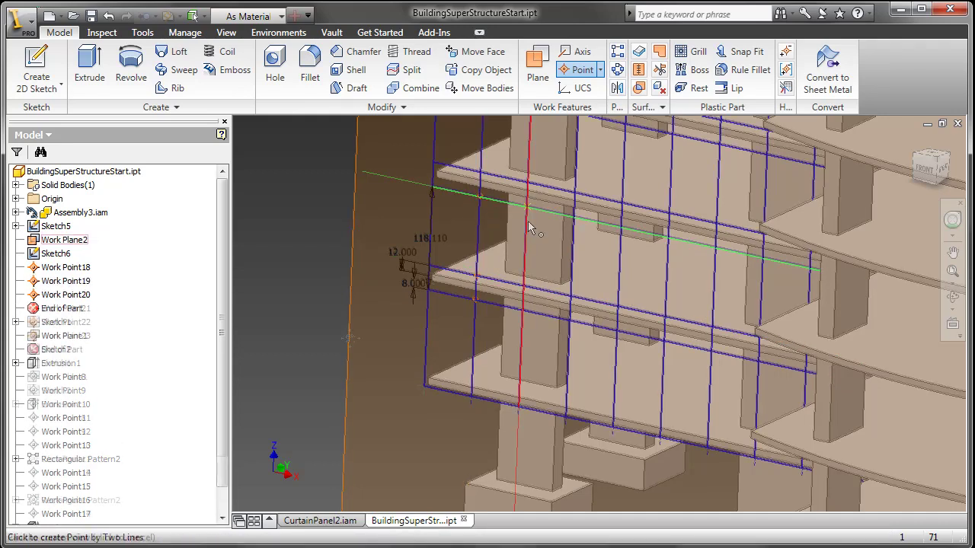
click(528, 221)
scroll(349, 337, down, 1)
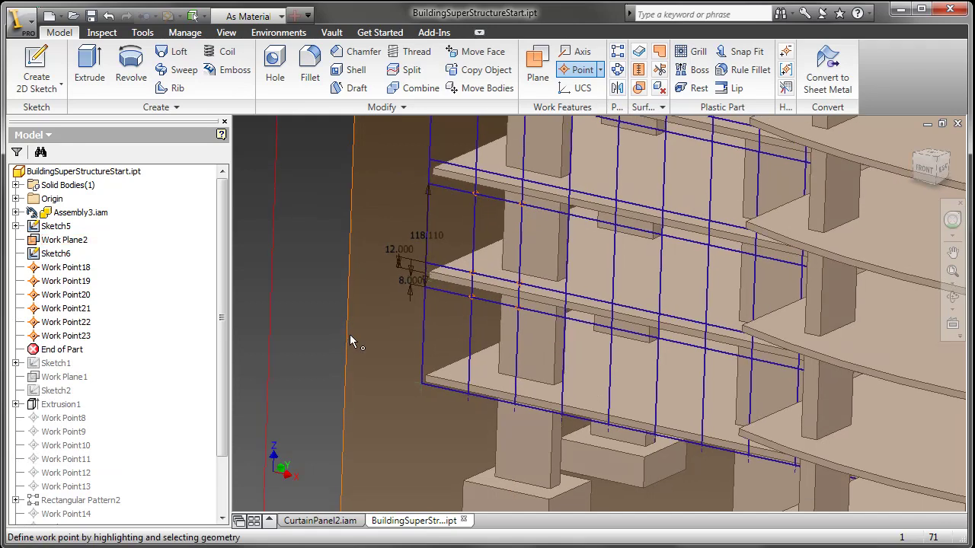
scroll(350, 337, down, 2)
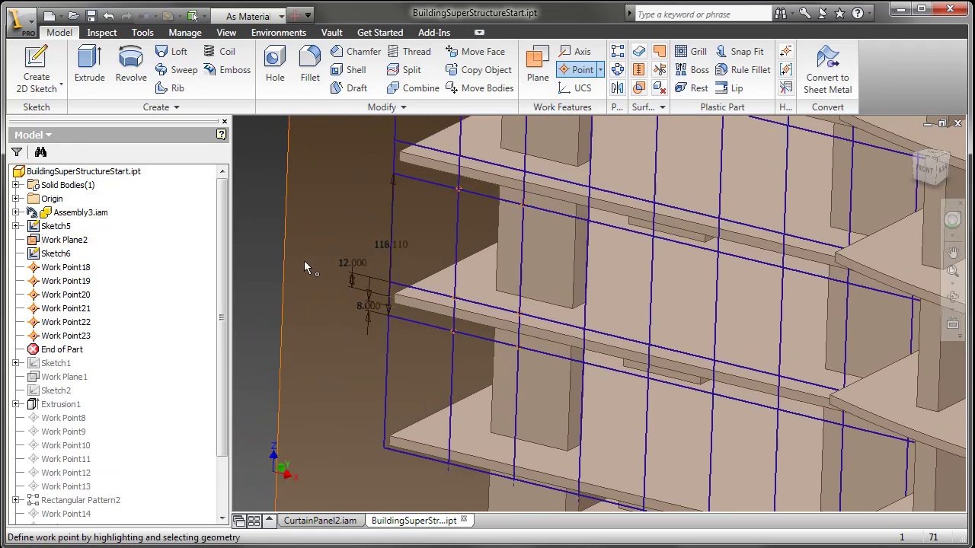
right_click(263, 216)
click(273, 259)
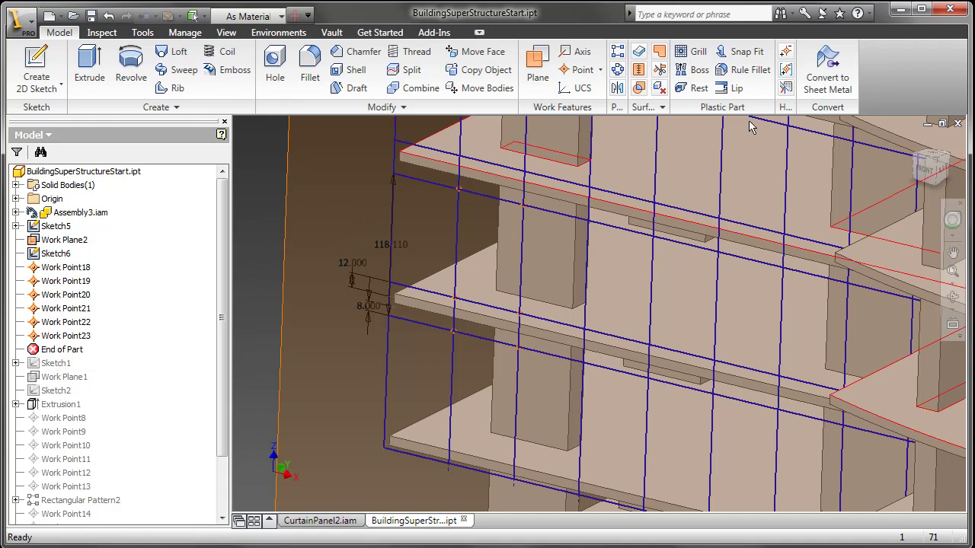
Hide Sketch5 and Sketch6 and return the building to its home view.
click(61, 228)
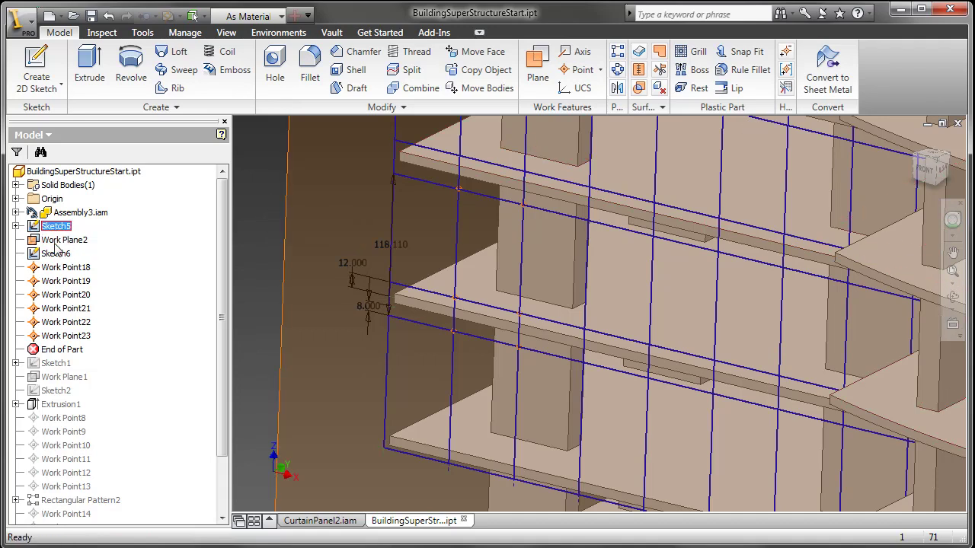
ctrl+click(56, 254)
right_click(55, 254)
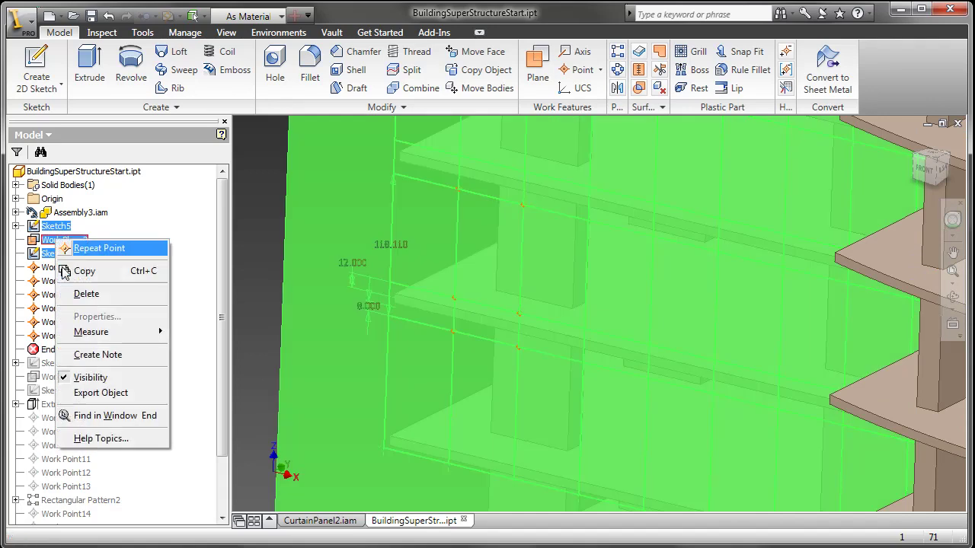
click(84, 377)
right_click(289, 201)
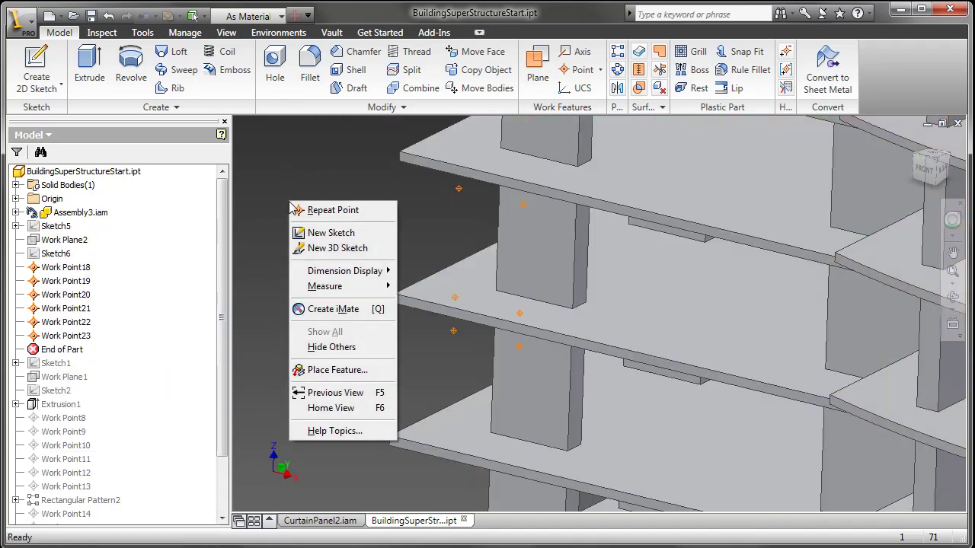
click(311, 410)
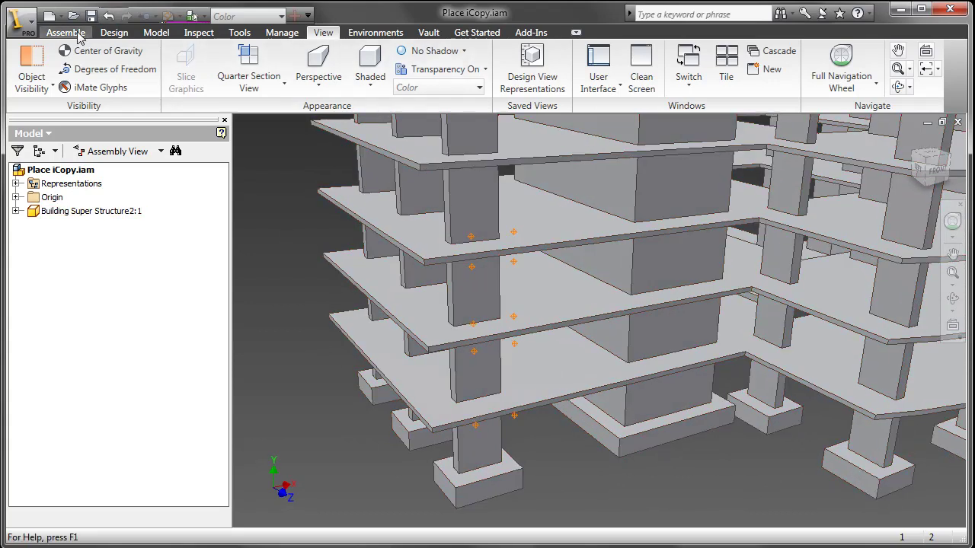
Start an iCopy and load the iCopy1.iam template from the iCopy folder.
click(67, 33)
click(233, 55)
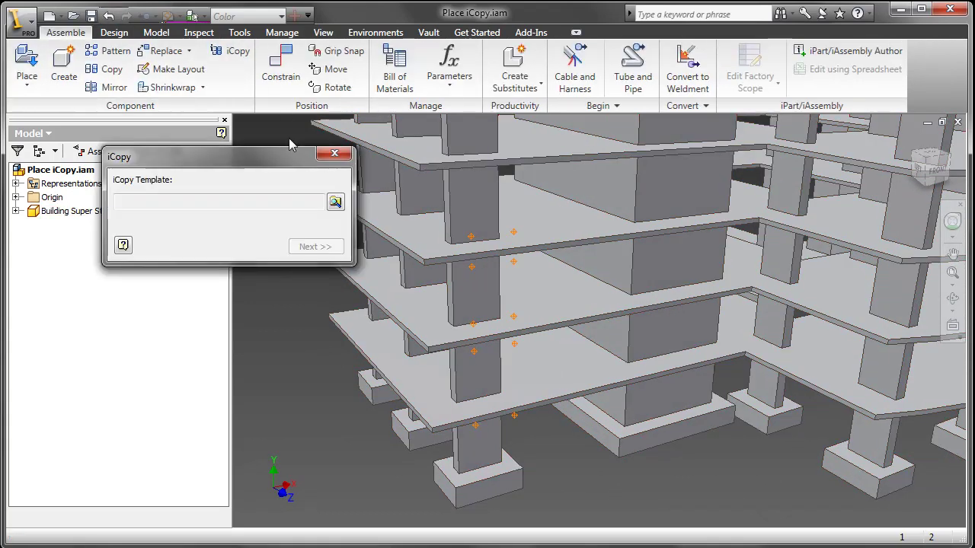
click(335, 202)
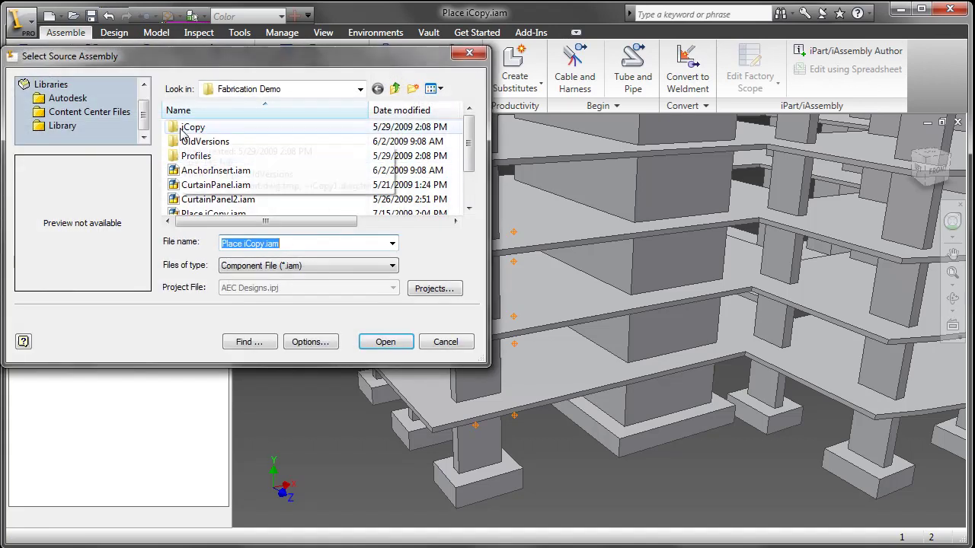
double_click(192, 127)
click(194, 157)
click(384, 342)
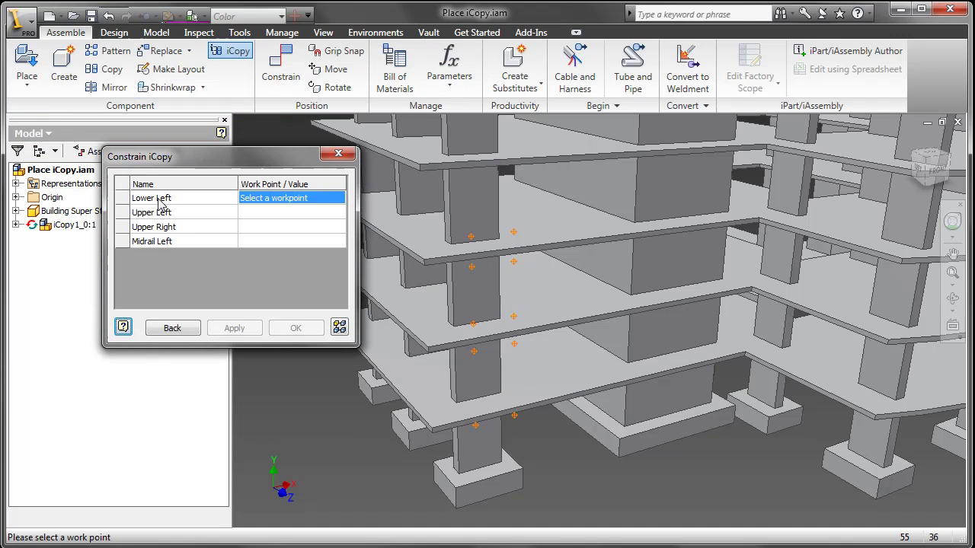
Fit the first panel to Work Points 8, 12, 13 and 11 and place it.
click(477, 431)
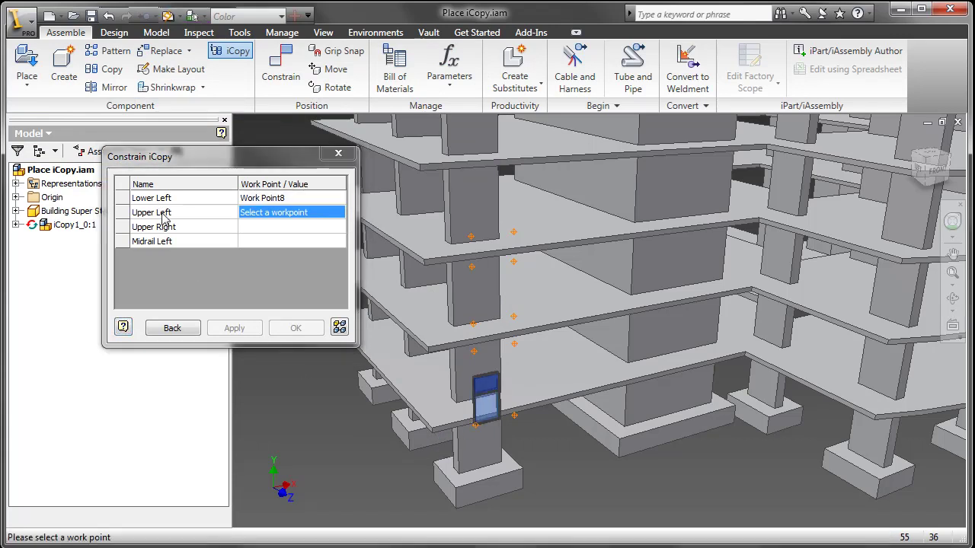
click(473, 326)
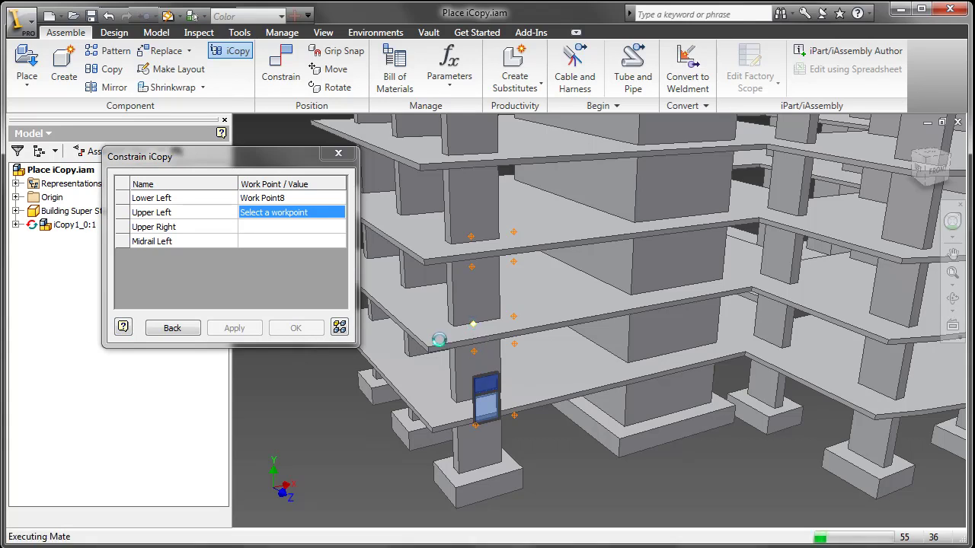
scroll(474, 374, up, 2)
scroll(474, 373, up, 2)
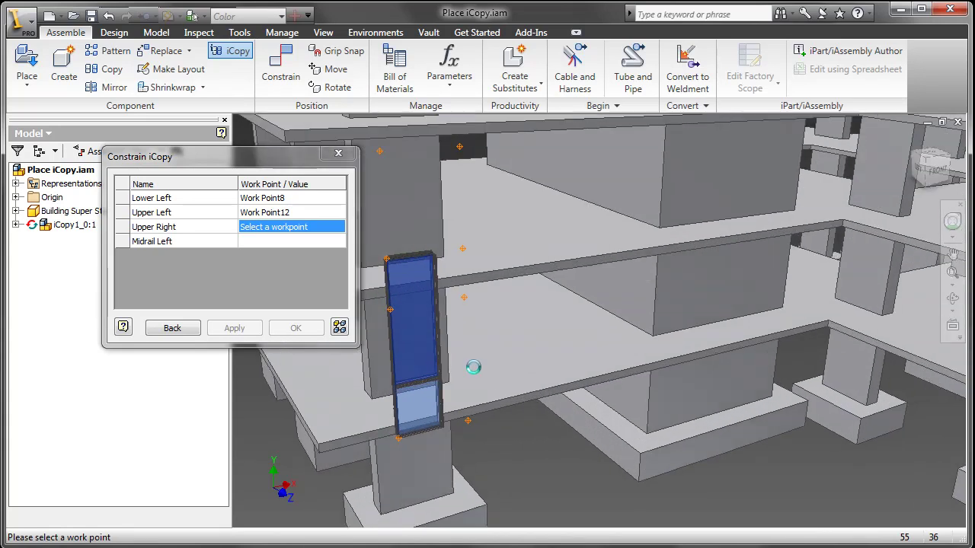
scroll(474, 373, up, 2)
scroll(473, 373, up, 1)
scroll(474, 367, up, 1)
scroll(474, 367, up, 1)
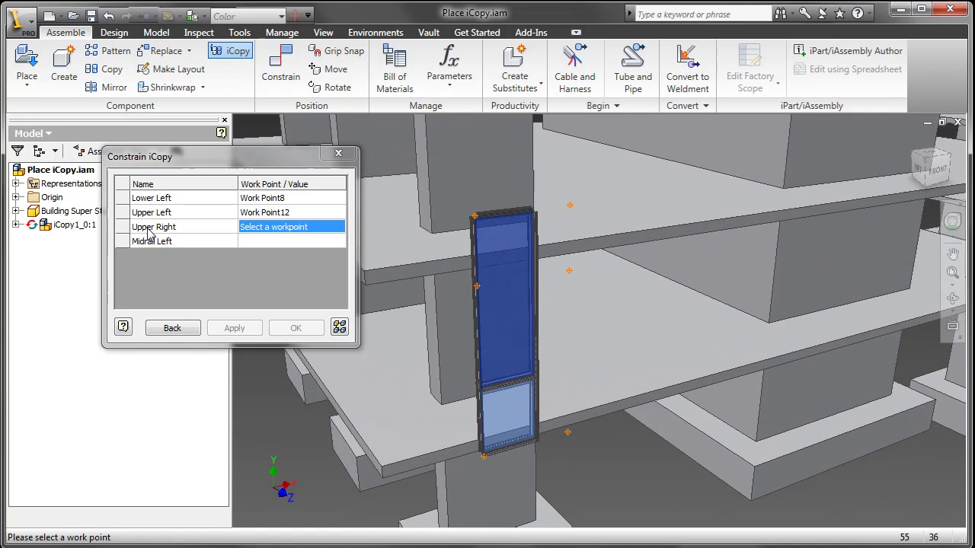
click(571, 204)
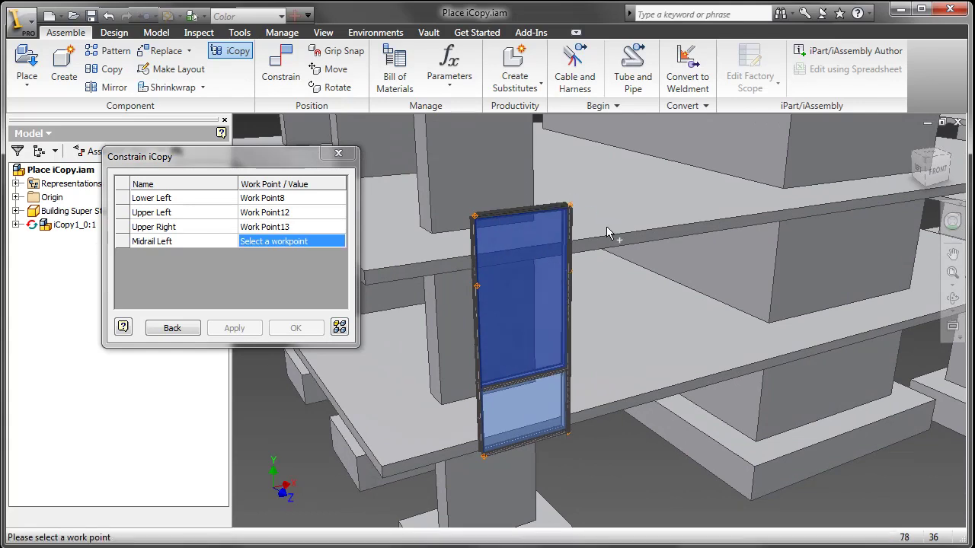
click(473, 291)
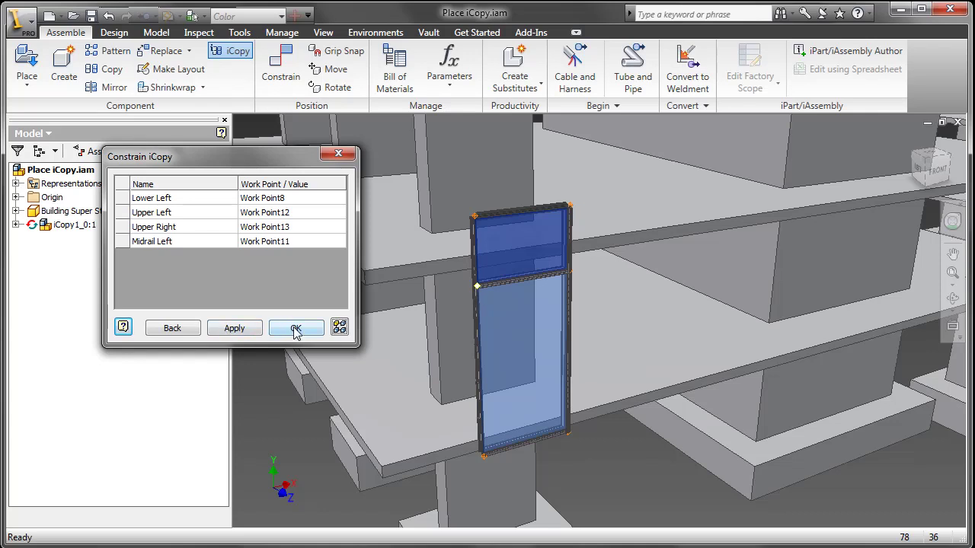
scroll(416, 363, up, 1)
scroll(443, 359, up, 2)
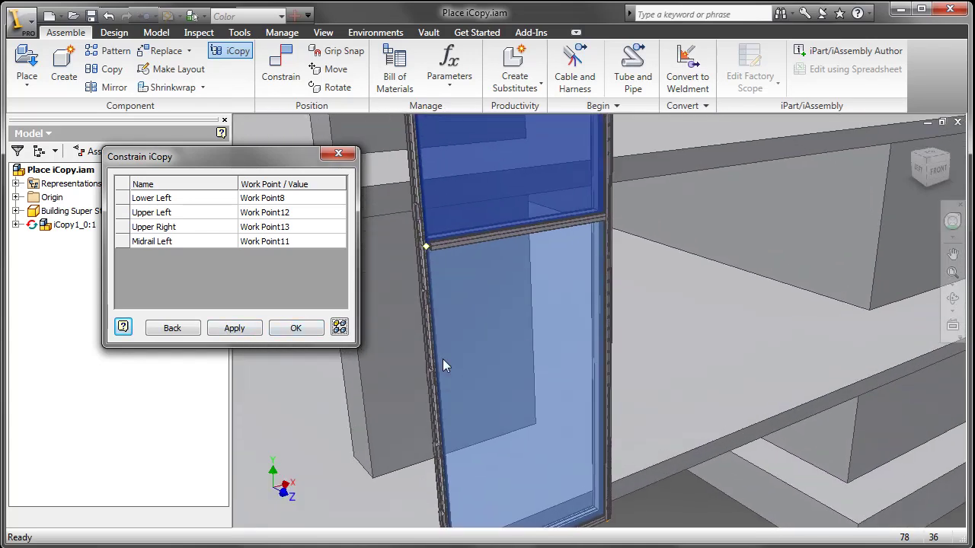
scroll(443, 359, up, 1)
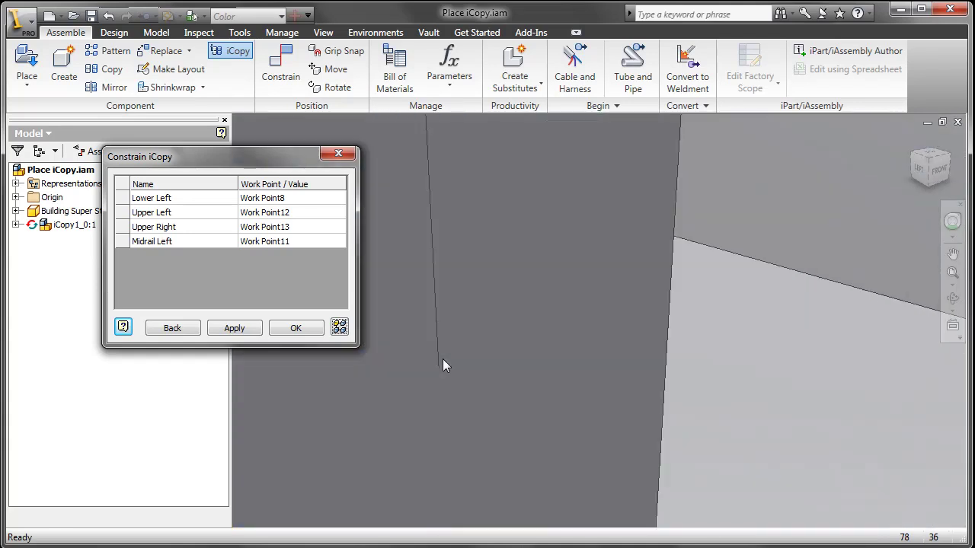
scroll(442, 359, up, 1)
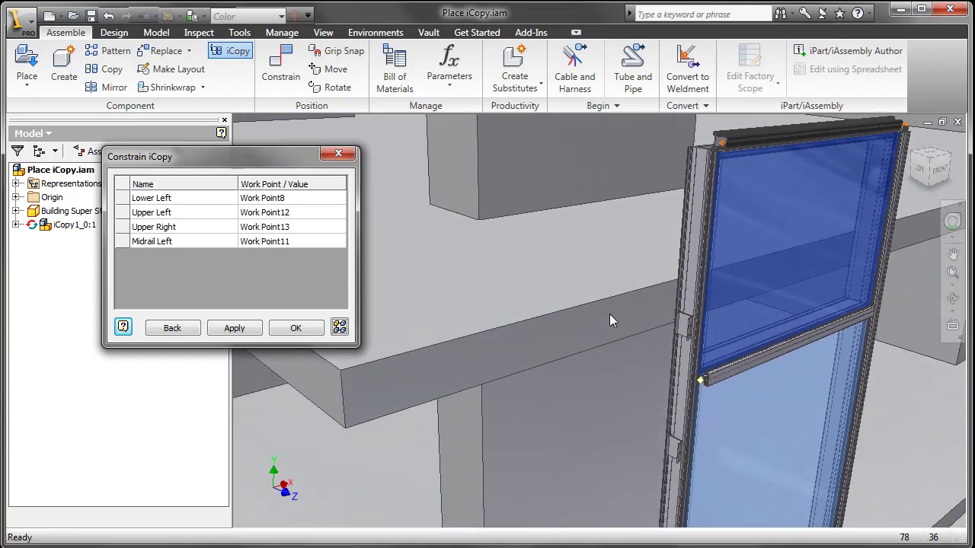
scroll(610, 313, up, 1)
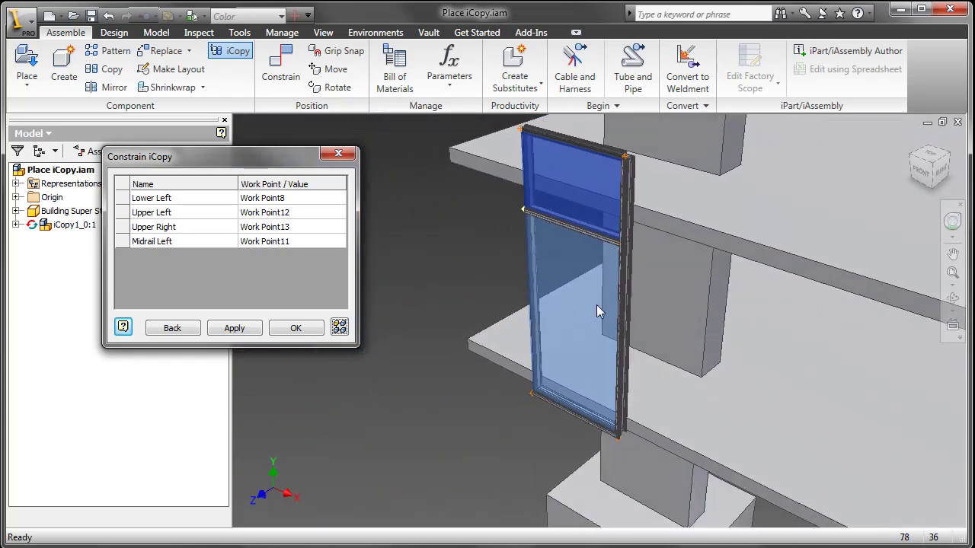
click(276, 329)
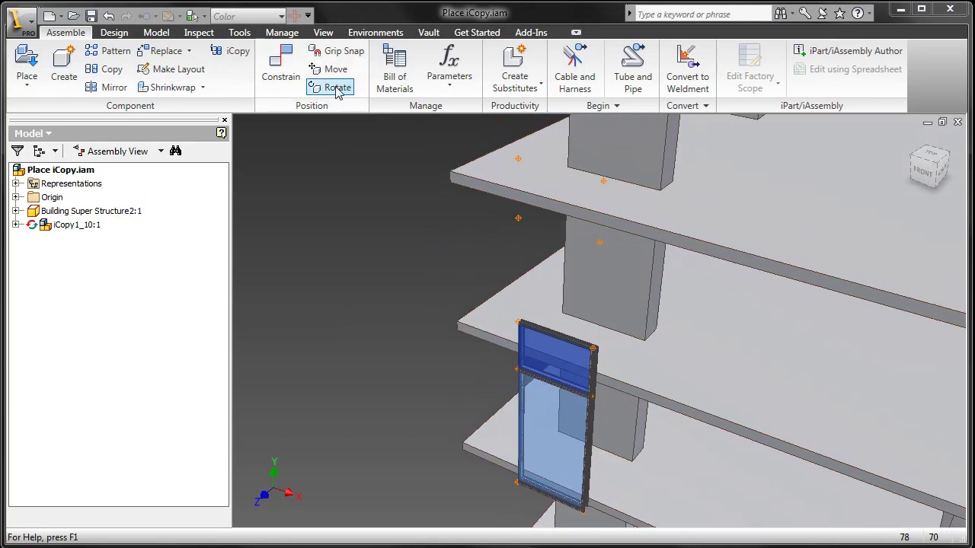
Place a second iCopy1 panel on Work Points 12, 15, 16 and 14.
click(231, 51)
click(335, 202)
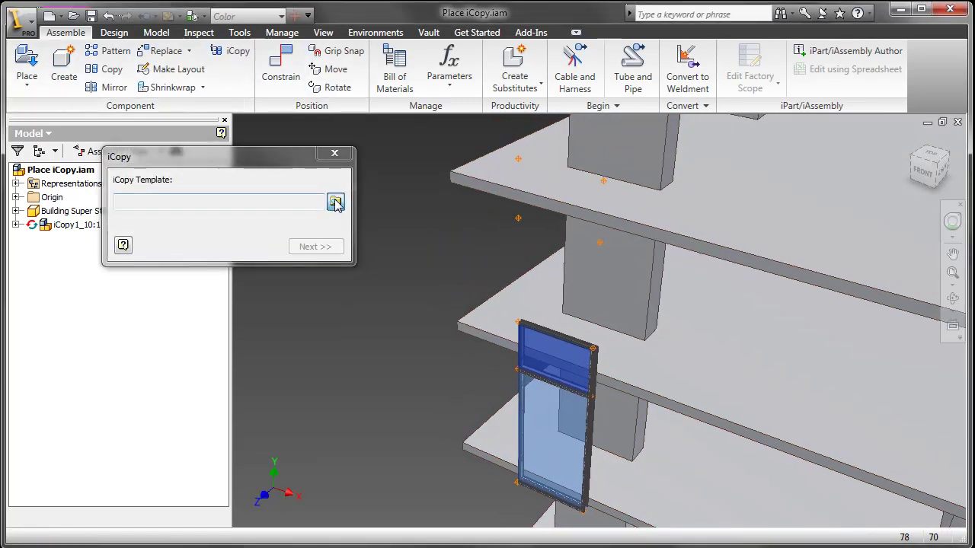
double_click(195, 160)
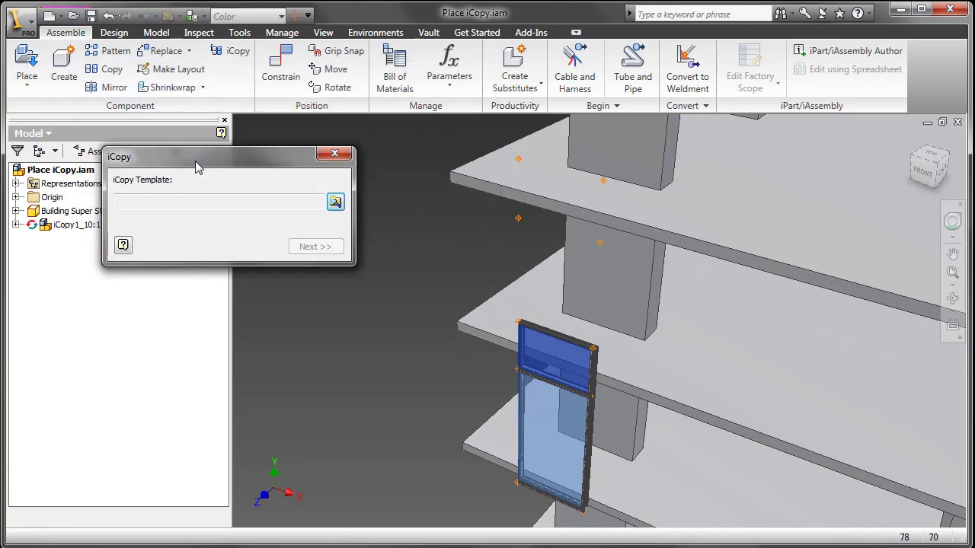
click(316, 246)
click(440, 394)
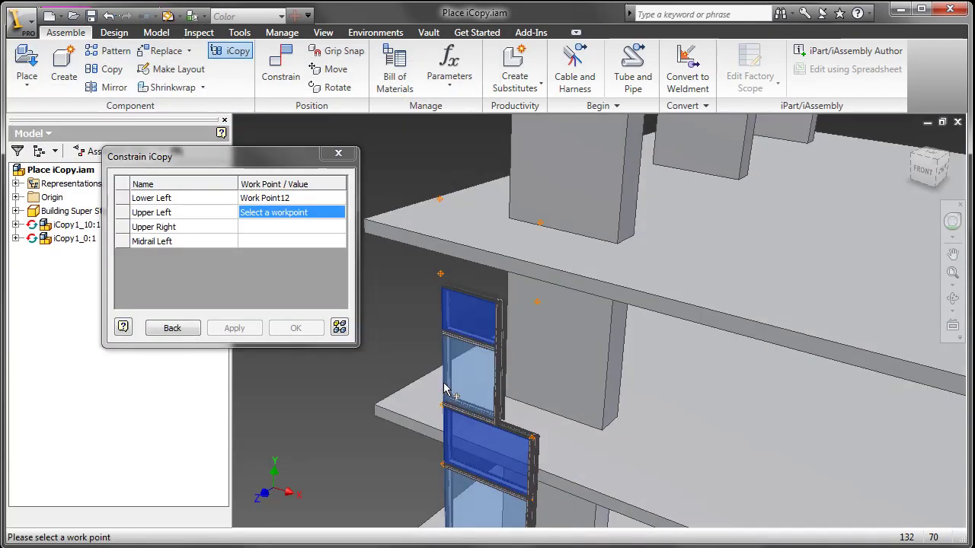
click(440, 203)
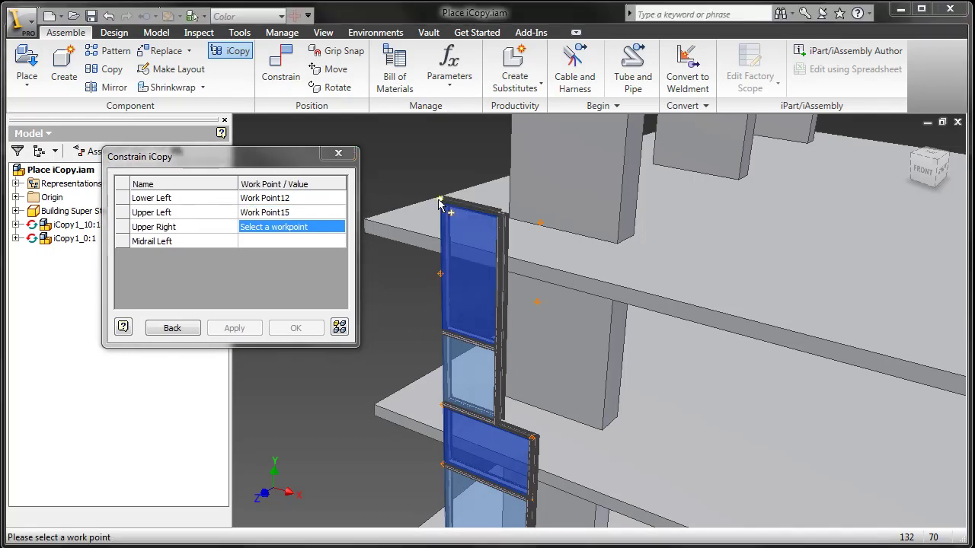
click(539, 222)
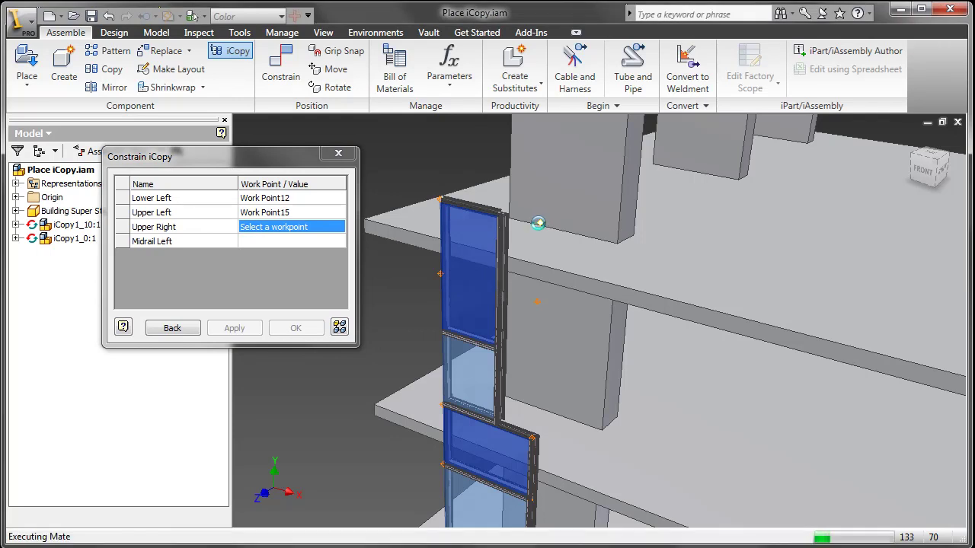
click(439, 274)
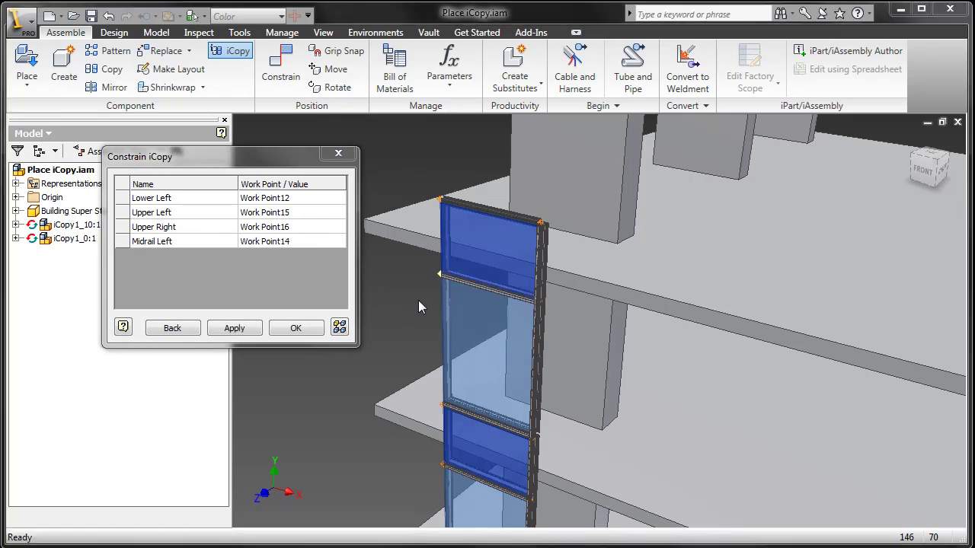
click(312, 327)
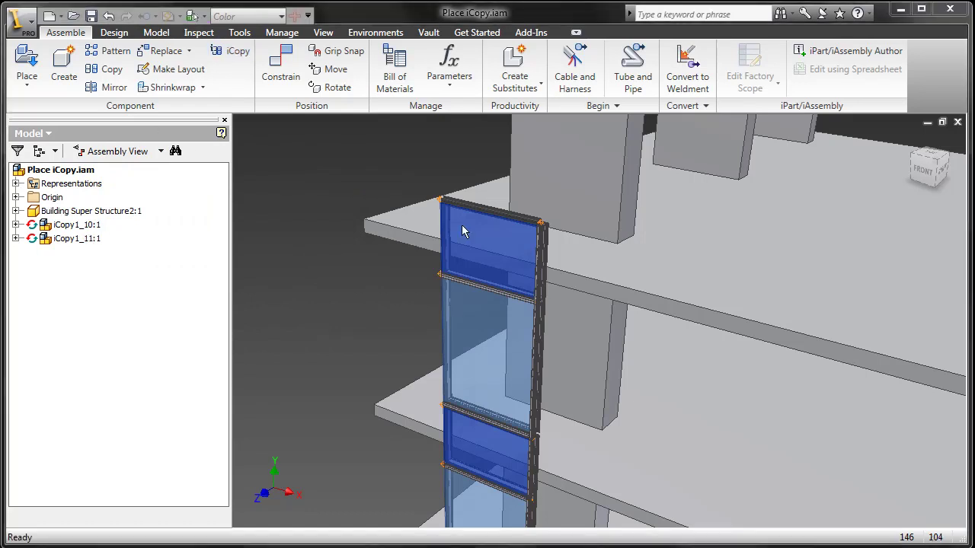
Switch the view to orthographic and zoom in on the lower panel and column.
click(914, 151)
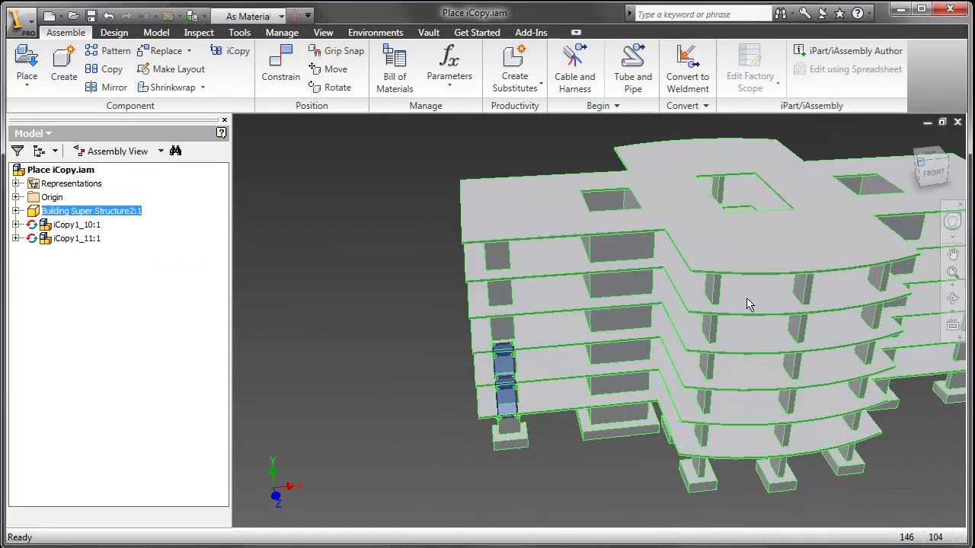
scroll(583, 403, up, 5)
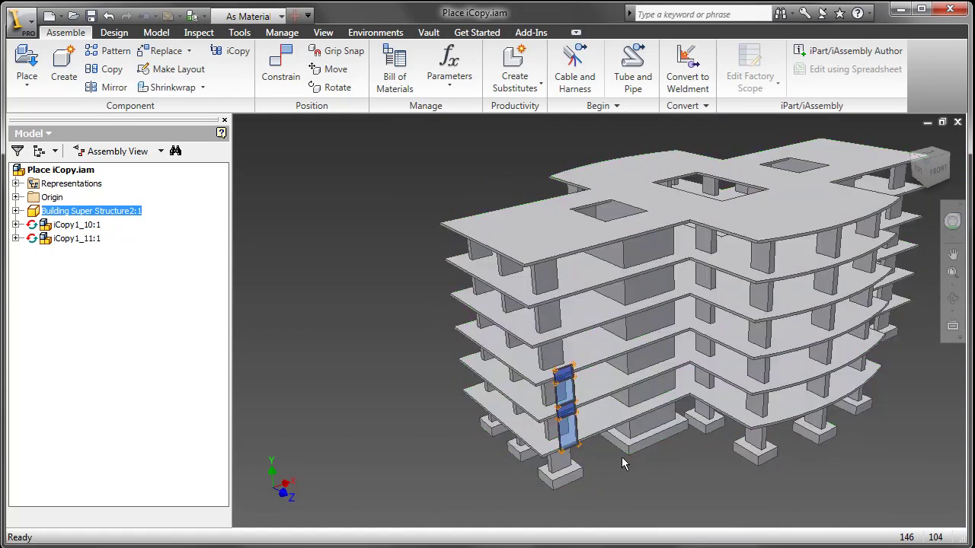
click(319, 80)
click(334, 109)
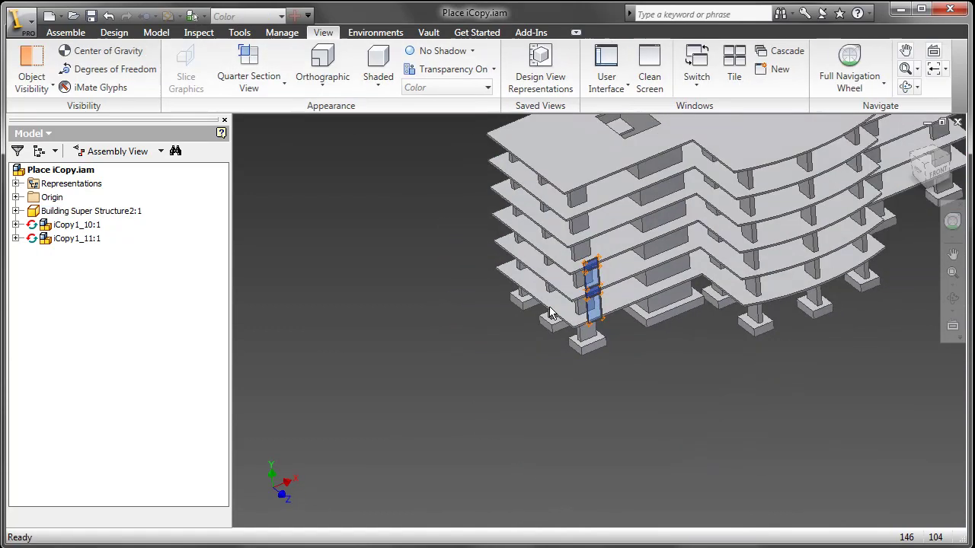
key(z)
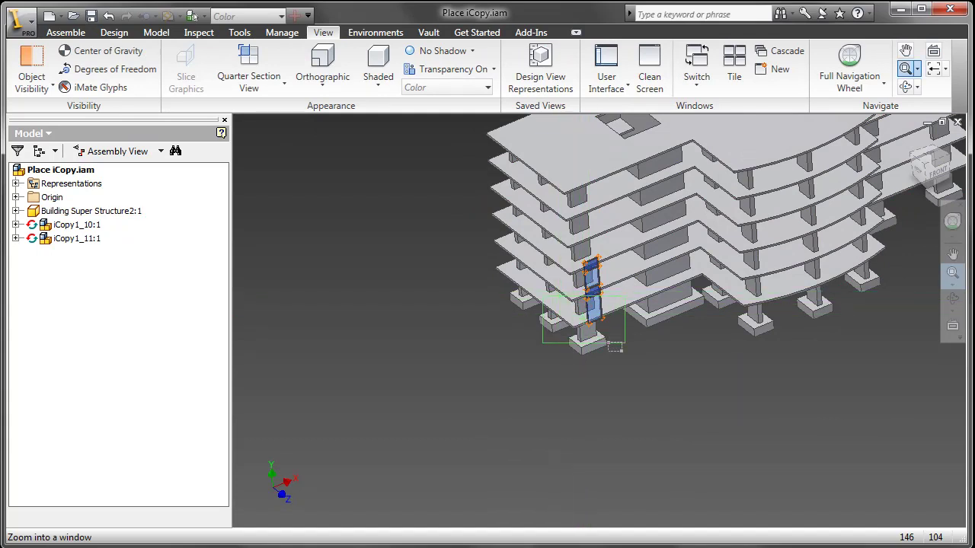
drag(547, 308, 615, 344)
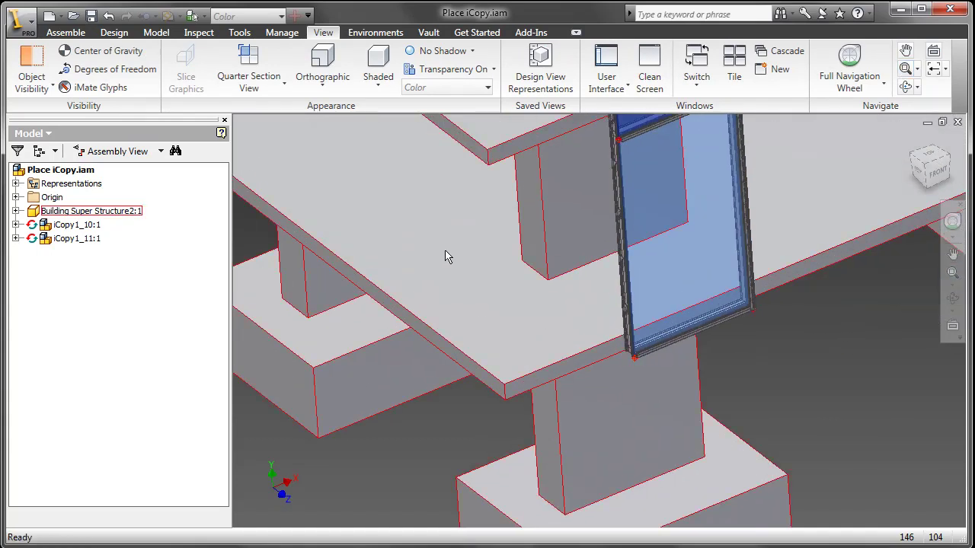
Edit the building structure part in place and open and finish Sketch3 under Extrusion1.
double_click(446, 257)
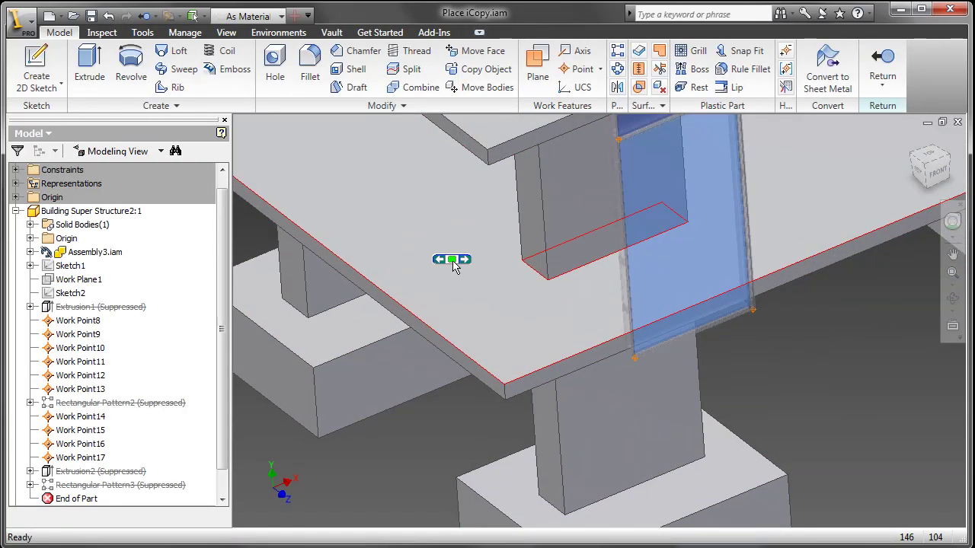
click(31, 307)
double_click(66, 326)
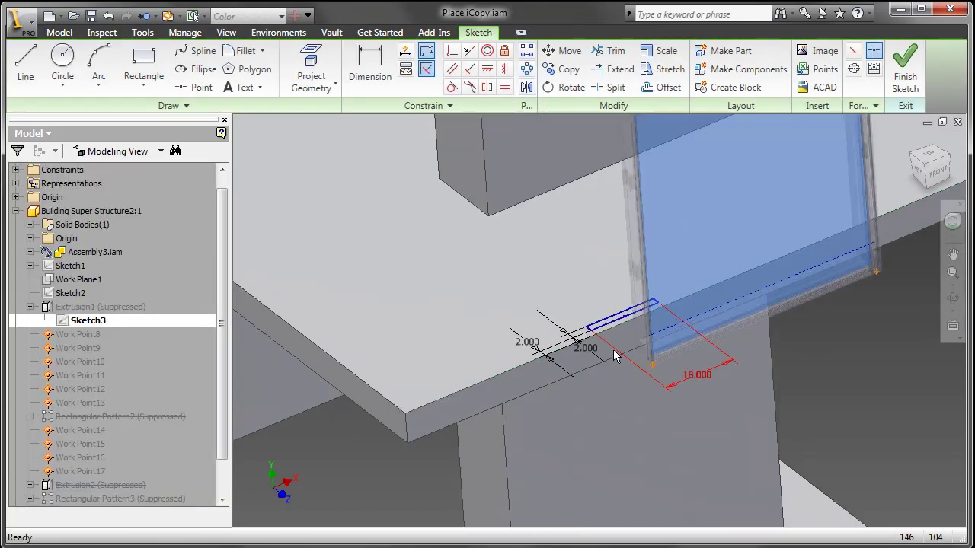
scroll(376, 311, down, 3)
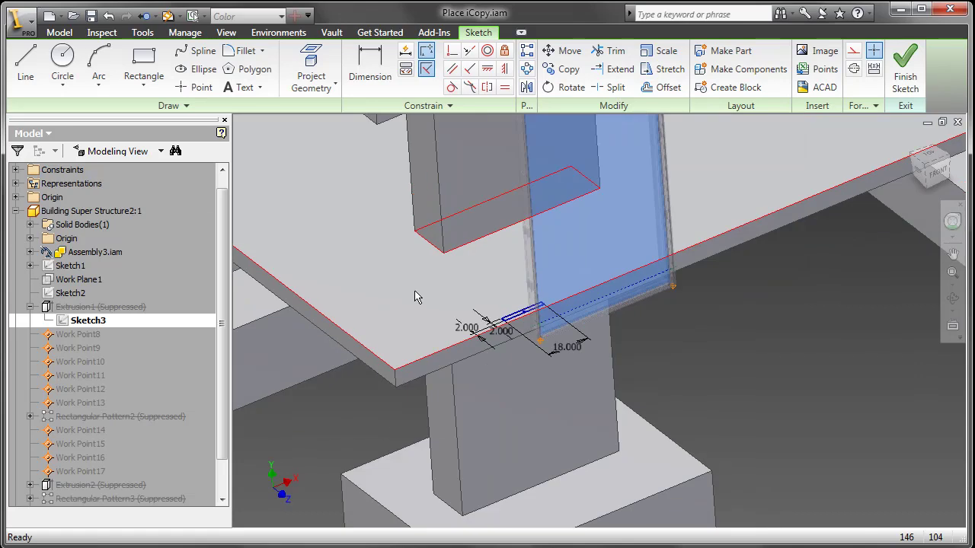
click(905, 68)
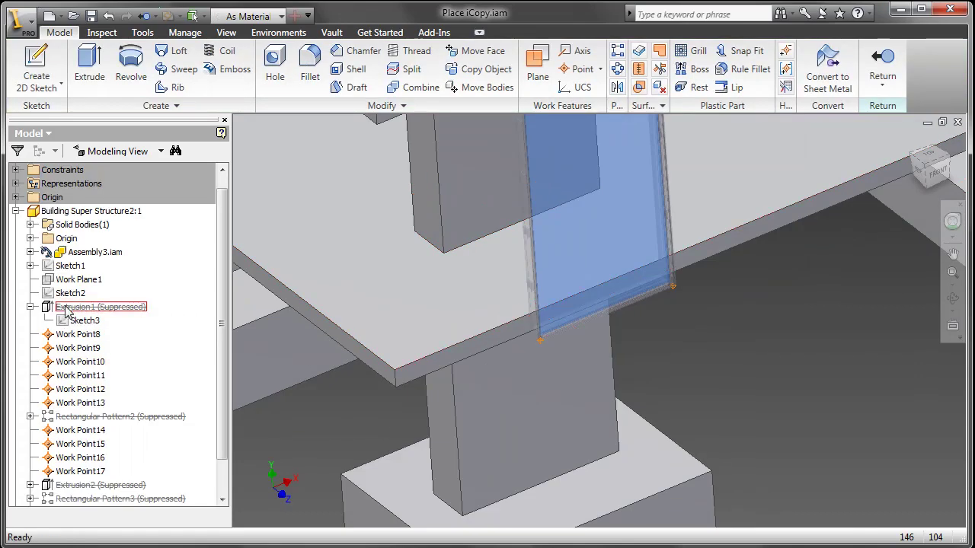
Unsuppress Extrusion1 and Rectangular Pattern2, then return to the assembly.
right_click(65, 307)
click(122, 452)
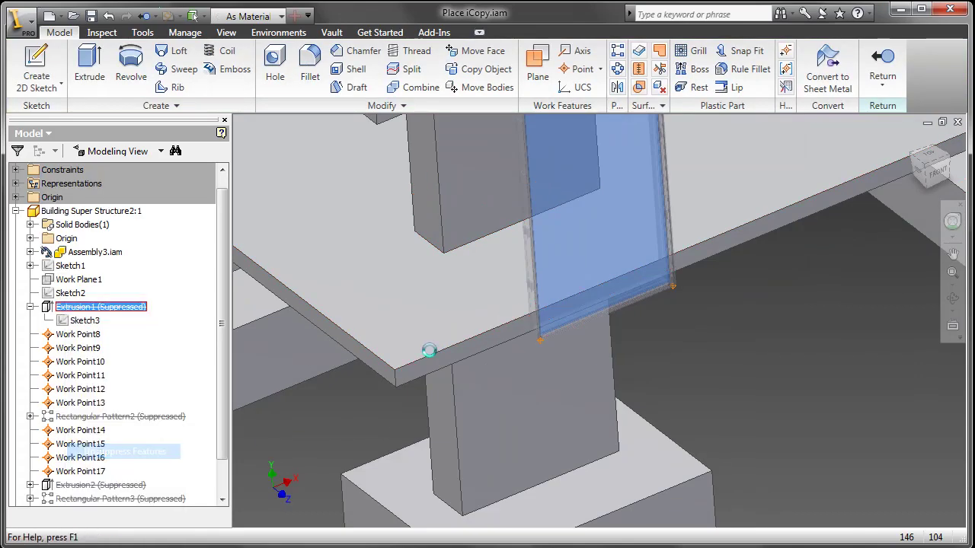
scroll(426, 350, down, 3)
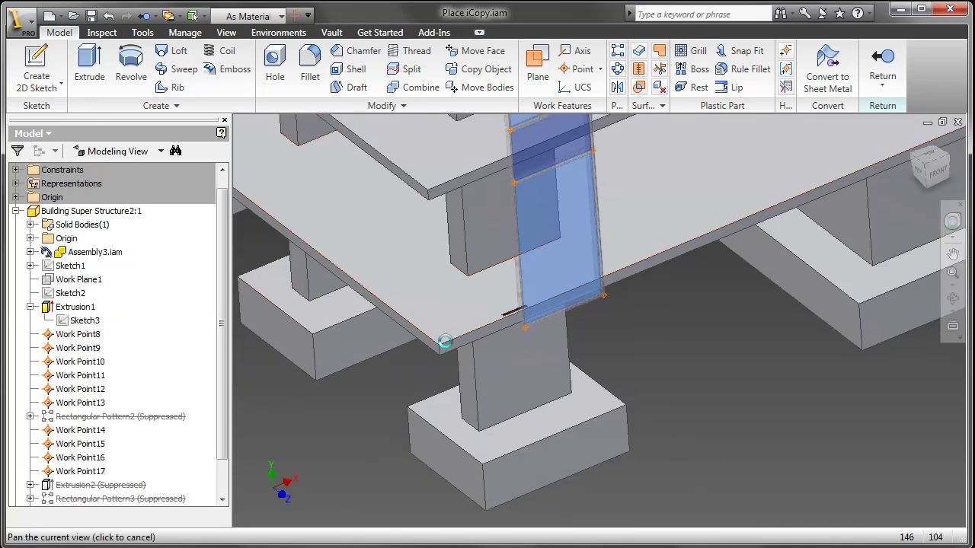
scroll(380, 366, up, 1)
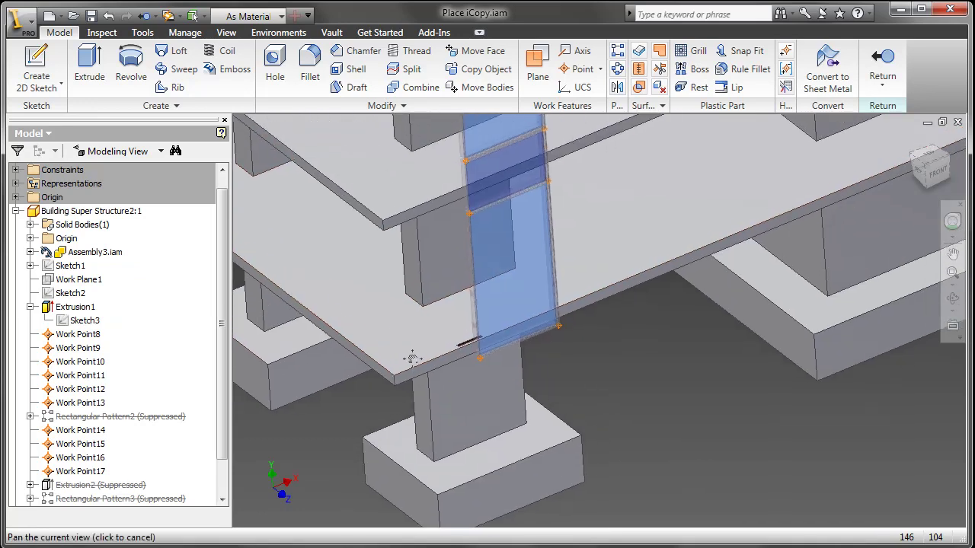
right_click(81, 423)
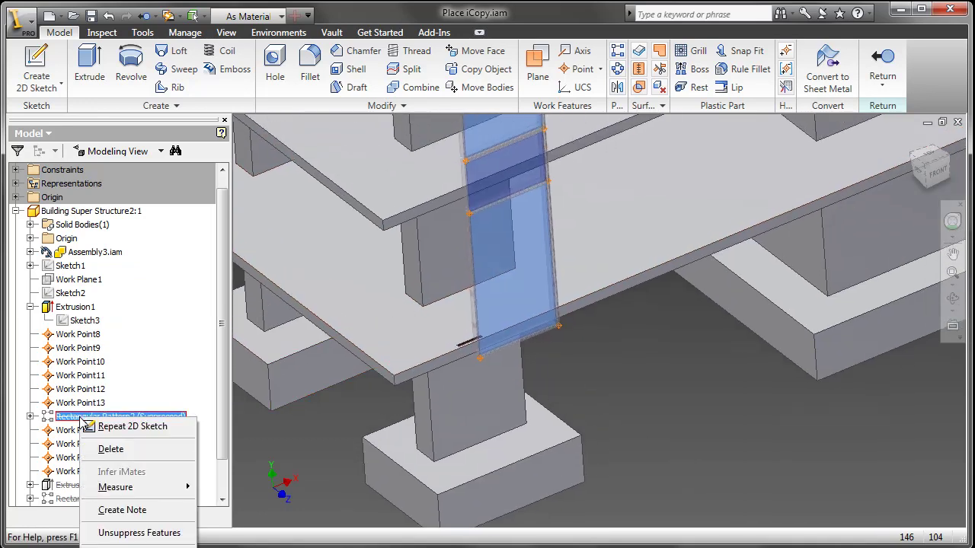
click(140, 532)
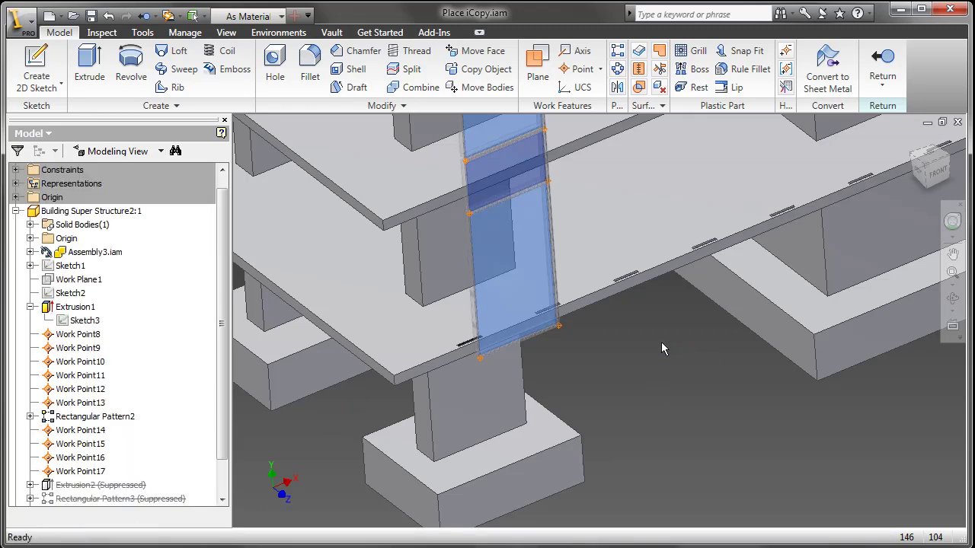
scroll(661, 342, down, 2)
middle_drag(661, 342, 542, 403)
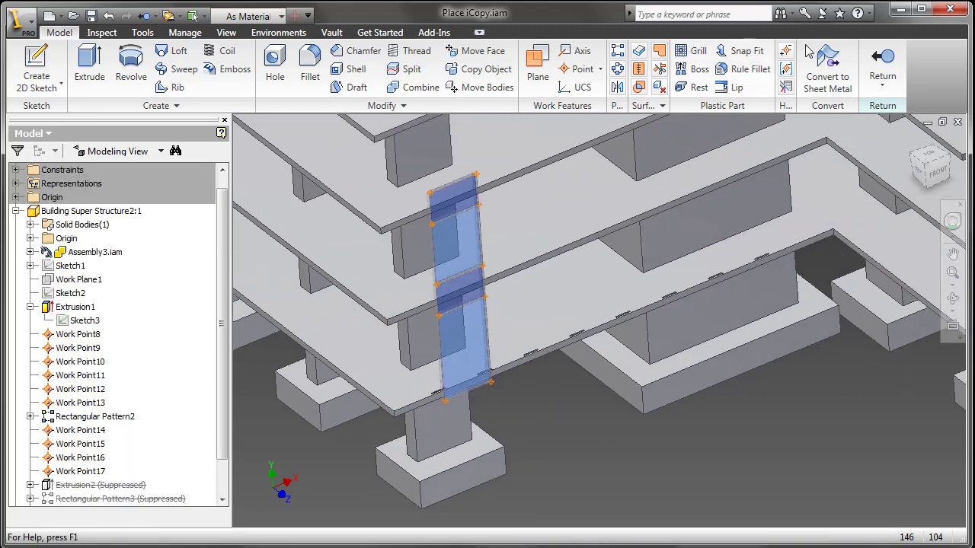
click(882, 68)
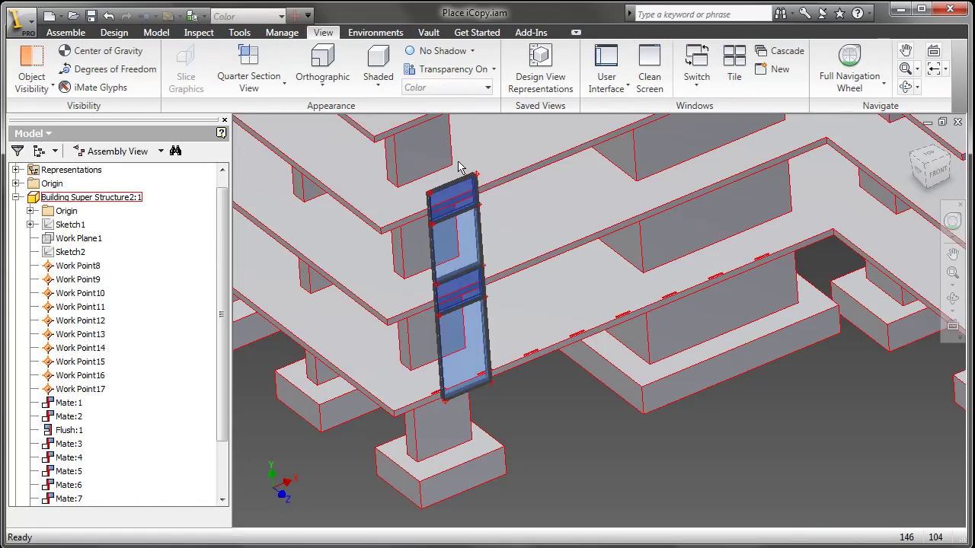
Pattern the lower glass panel along the slab edge following Rectangular Pattern2.
click(67, 33)
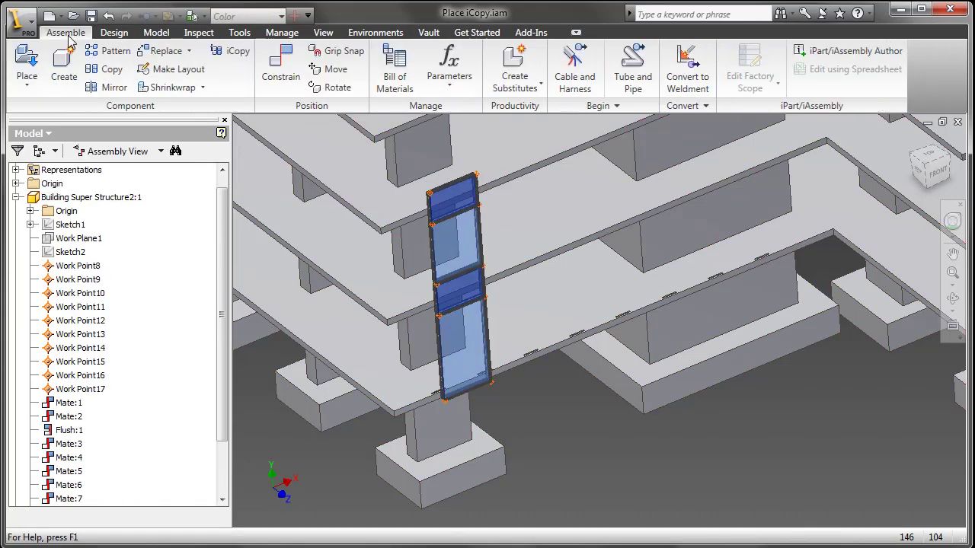
click(113, 51)
click(459, 352)
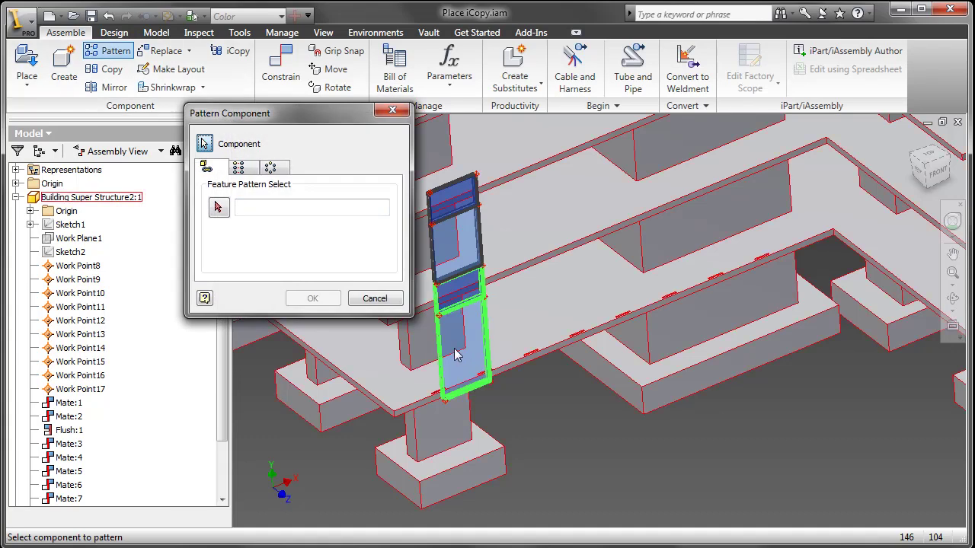
click(224, 212)
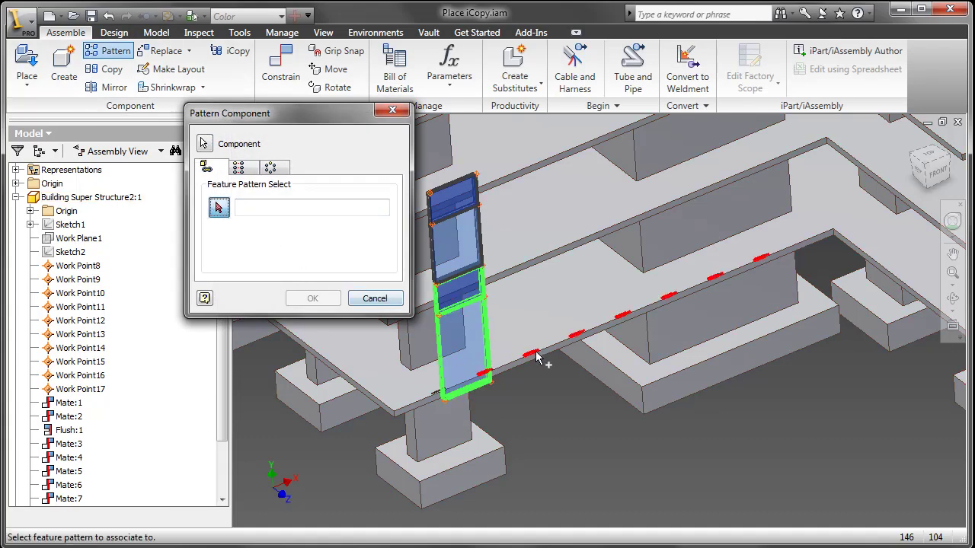
click(535, 351)
click(318, 297)
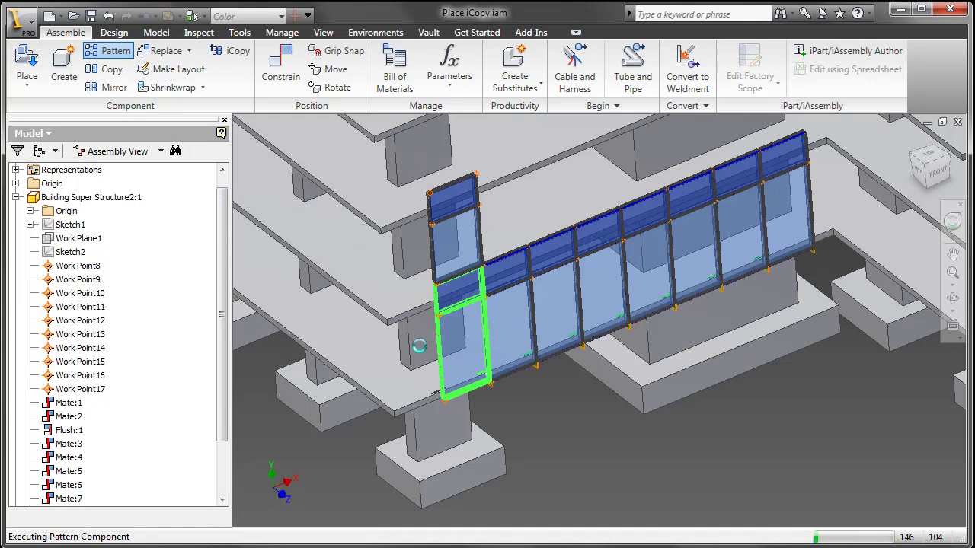
Unsuppress Extrusion2 and Rectangular Pattern3 in the structure part and return to the assembly.
double_click(381, 293)
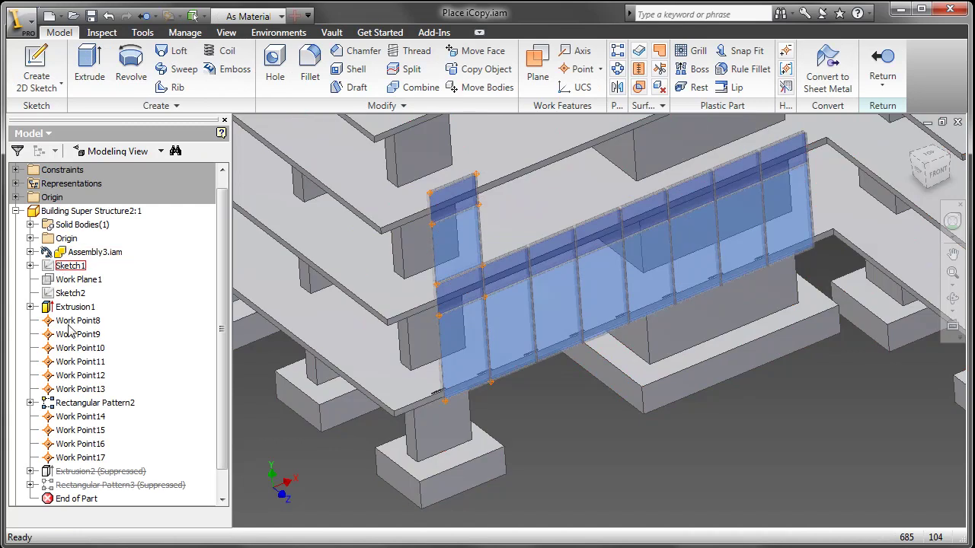
click(102, 471)
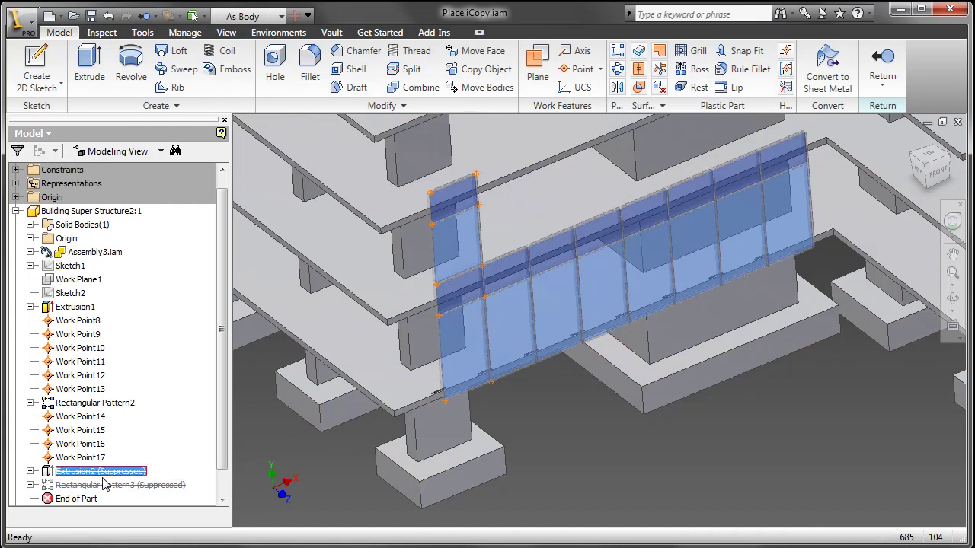
ctrl+click(105, 484)
right_click(105, 485)
click(145, 492)
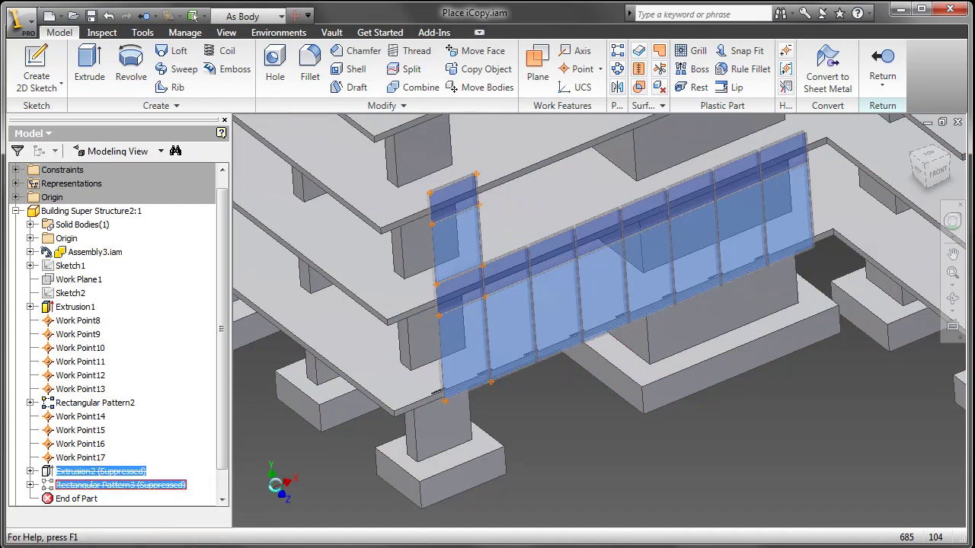
click(872, 73)
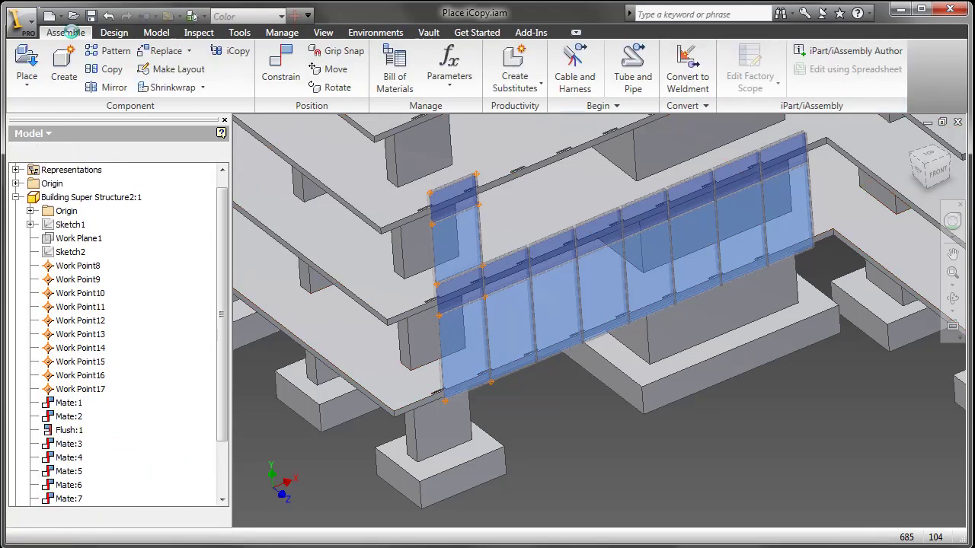
Pattern the upper glass panel up the building following Rectangular Pattern3.
click(111, 50)
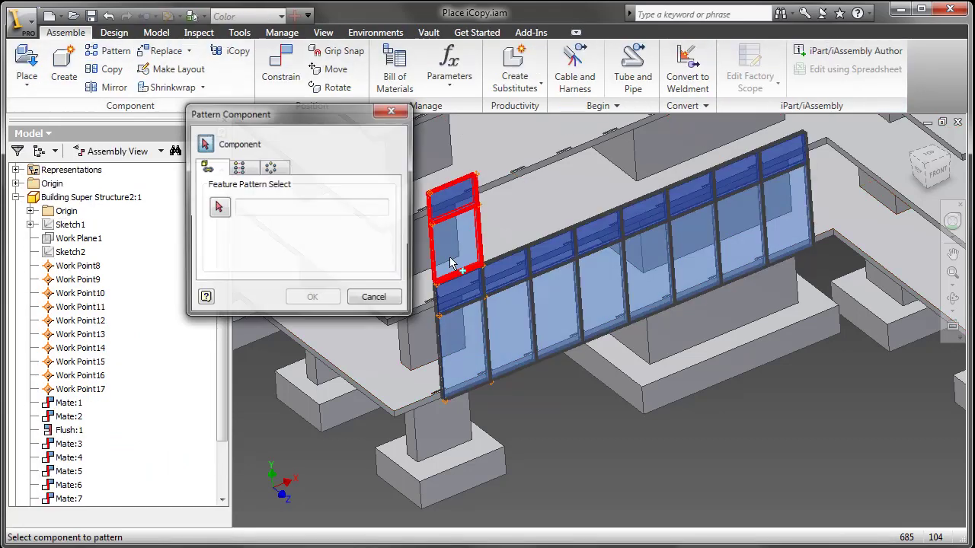
click(451, 261)
click(283, 204)
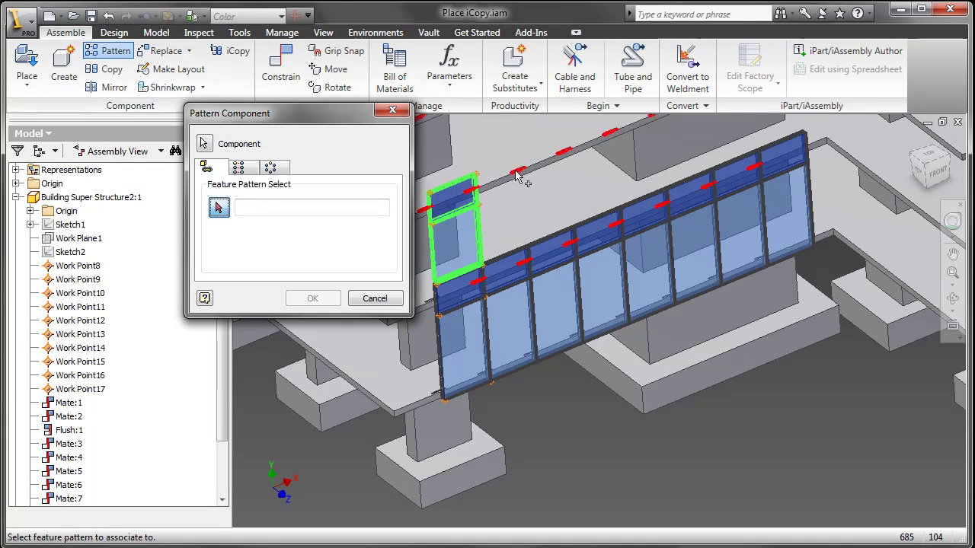
click(562, 355)
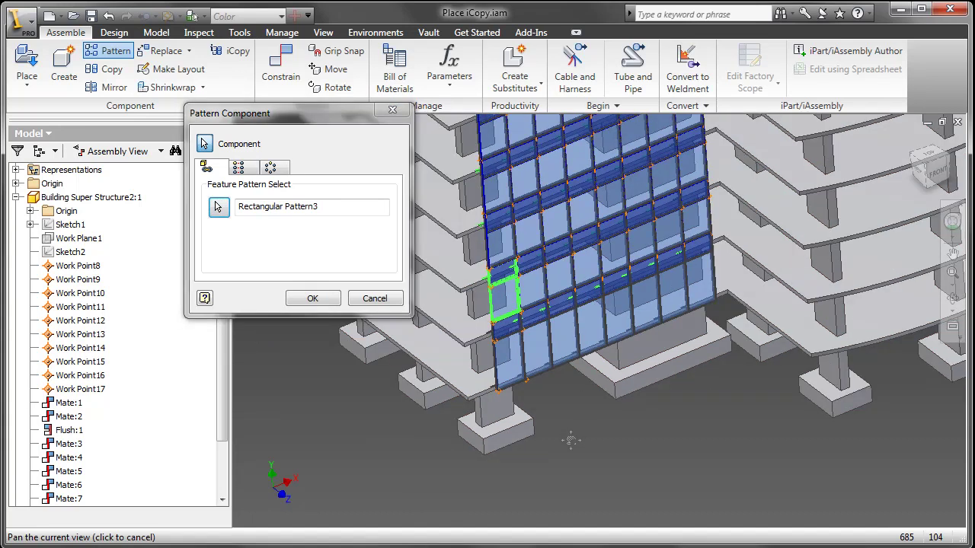
drag(571, 440, 571, 446)
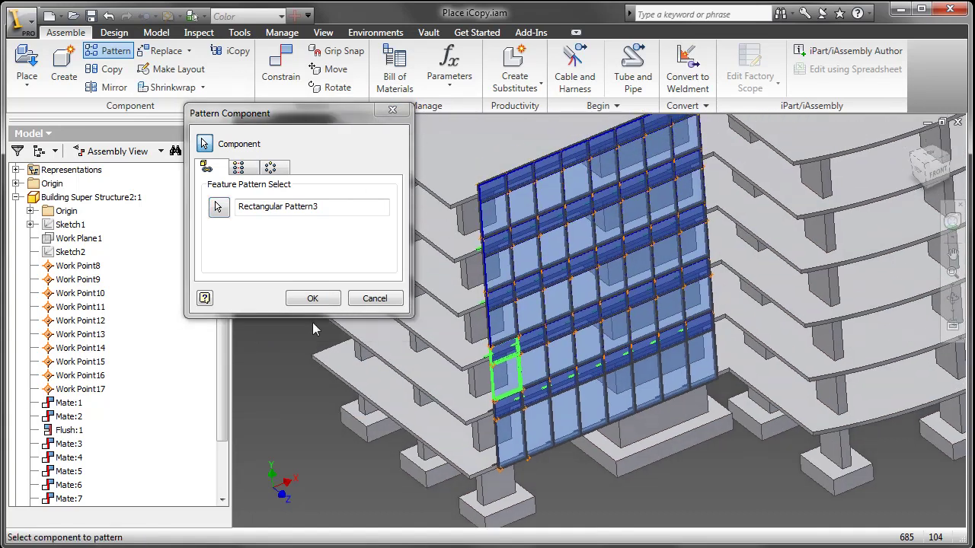
click(312, 298)
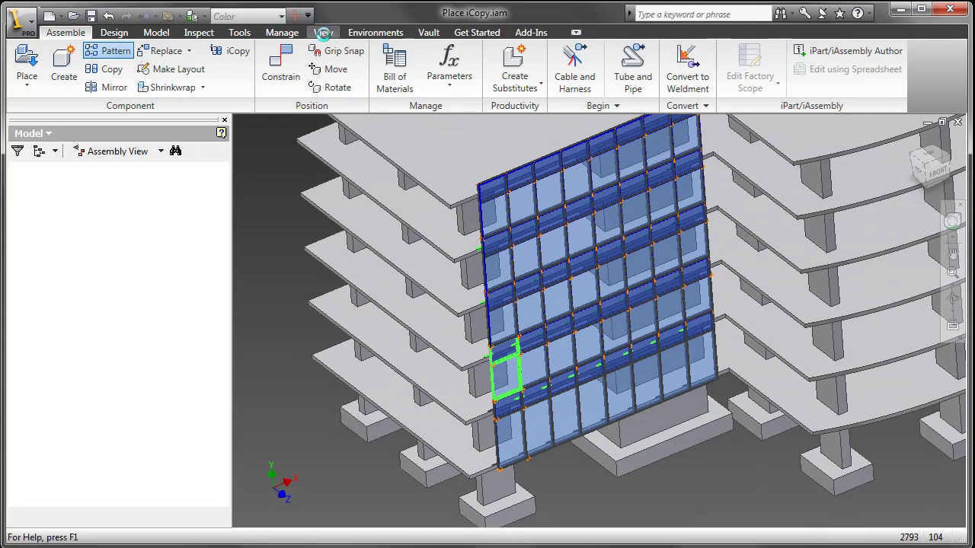
Change the view projection from orthographic to perspective.
click(324, 32)
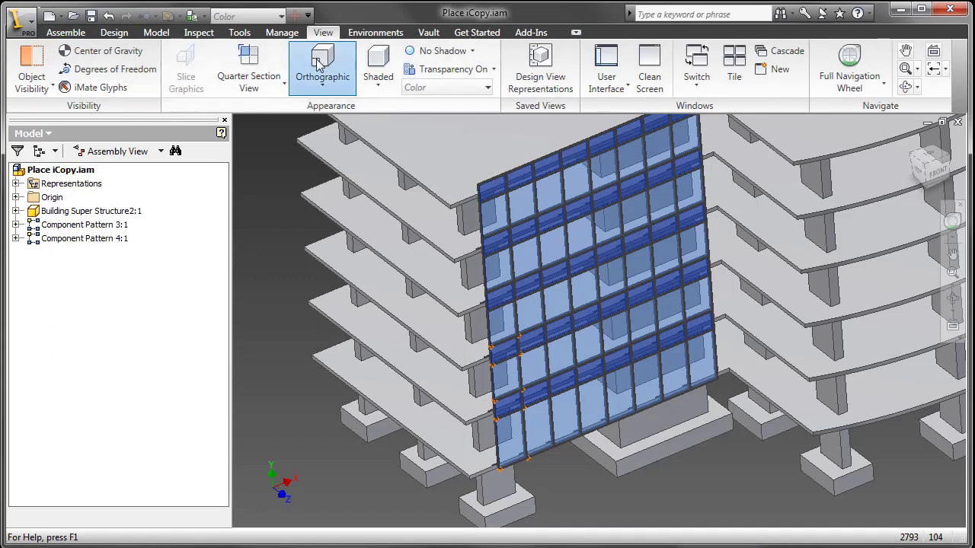
click(323, 72)
click(335, 202)
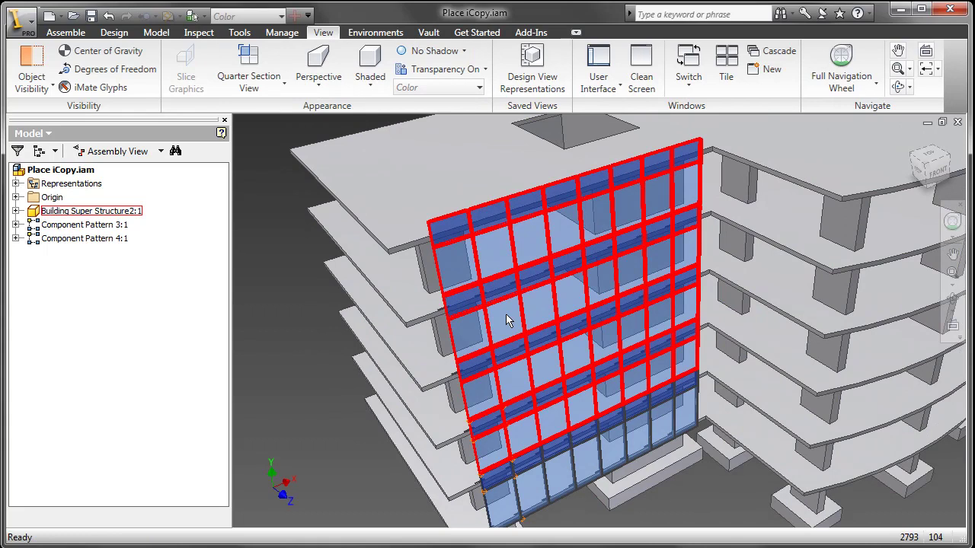
scroll(272, 199, down, 2)
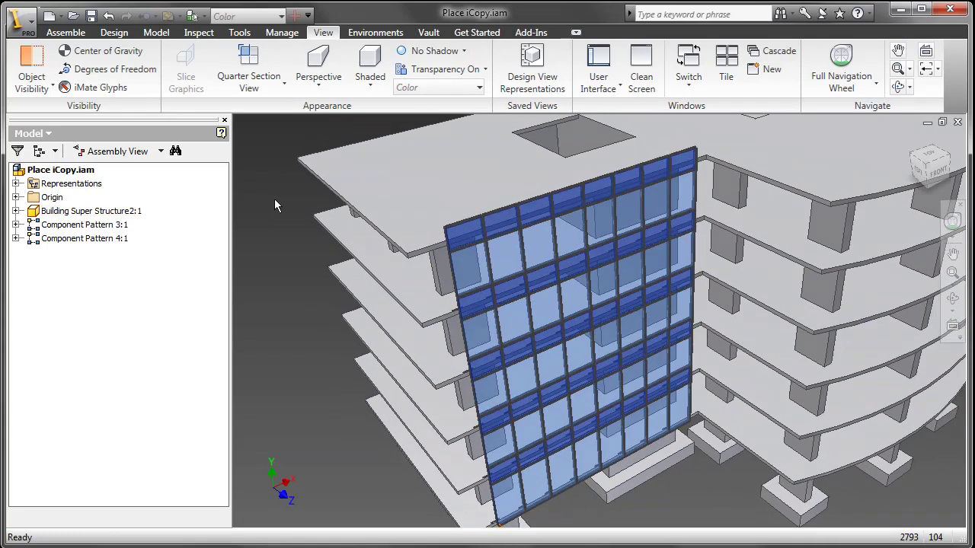